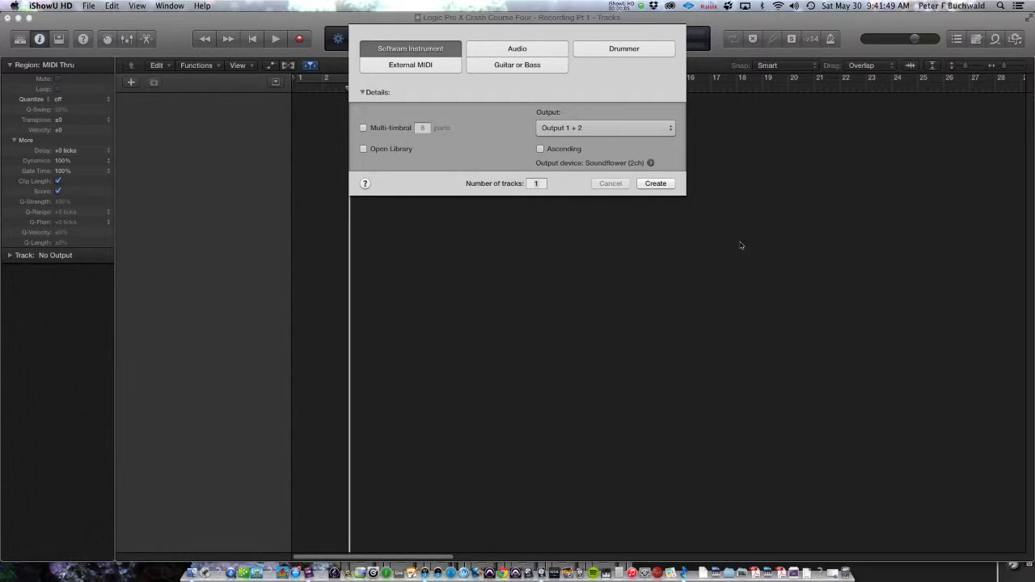
# Step: Create the empty Inst 1 software instrument track and briefly show the Loops browser
pyautogui.click(659, 185)
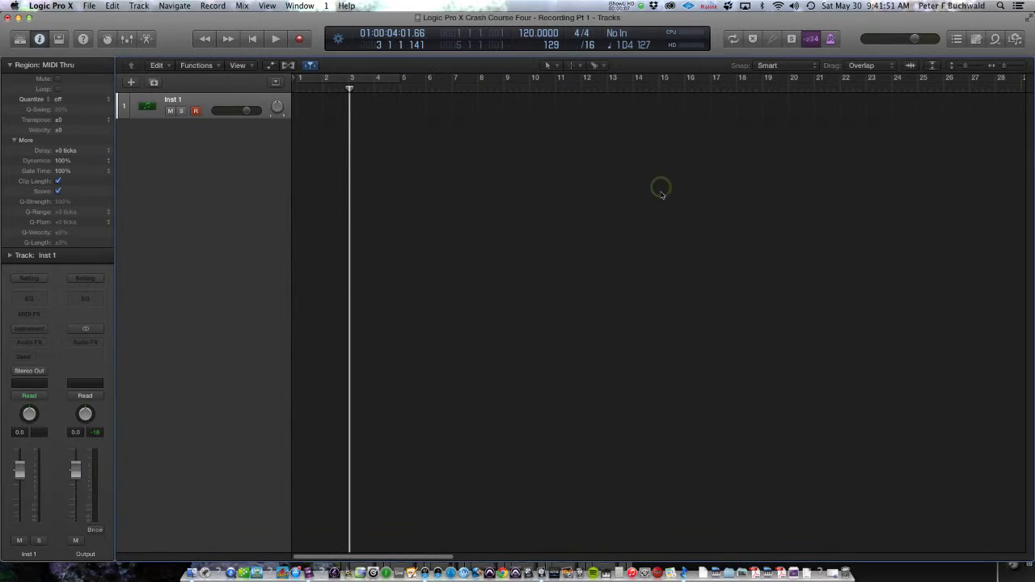
pyautogui.press('o')
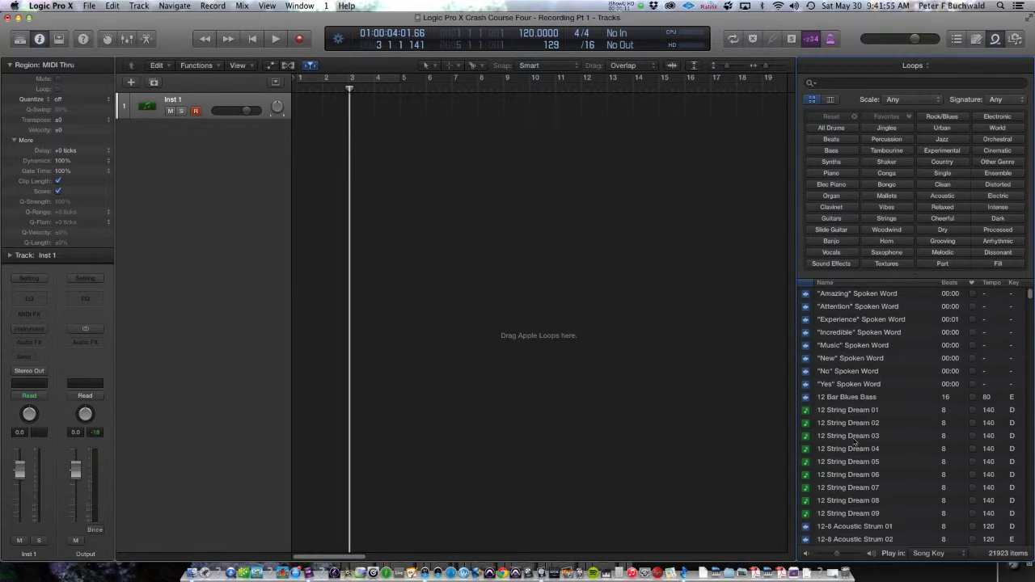
pyautogui.press('o')
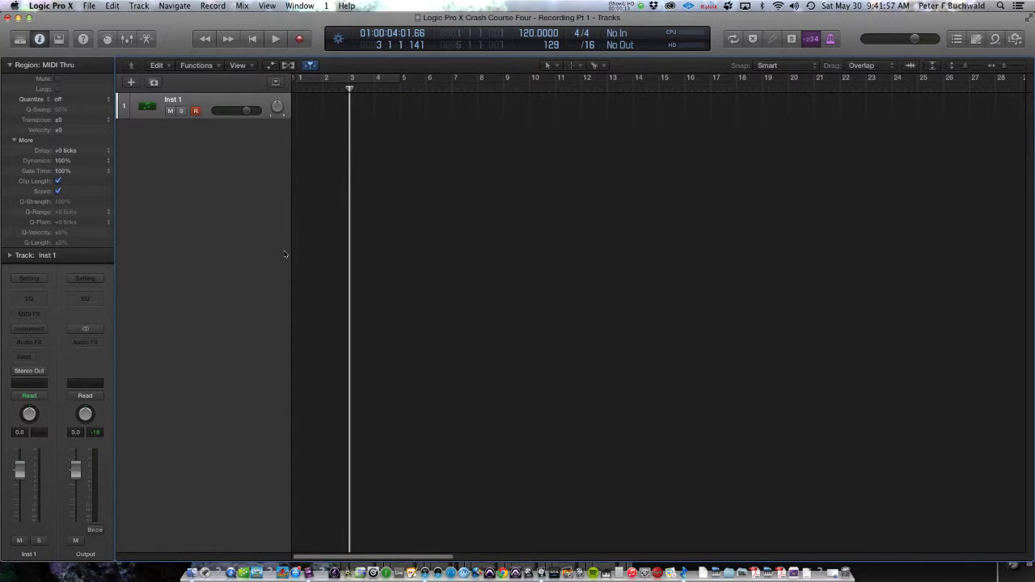
# Step: Show then hide the Library, and dismiss the Instrument slot menu without loading anything
pyautogui.press('y')
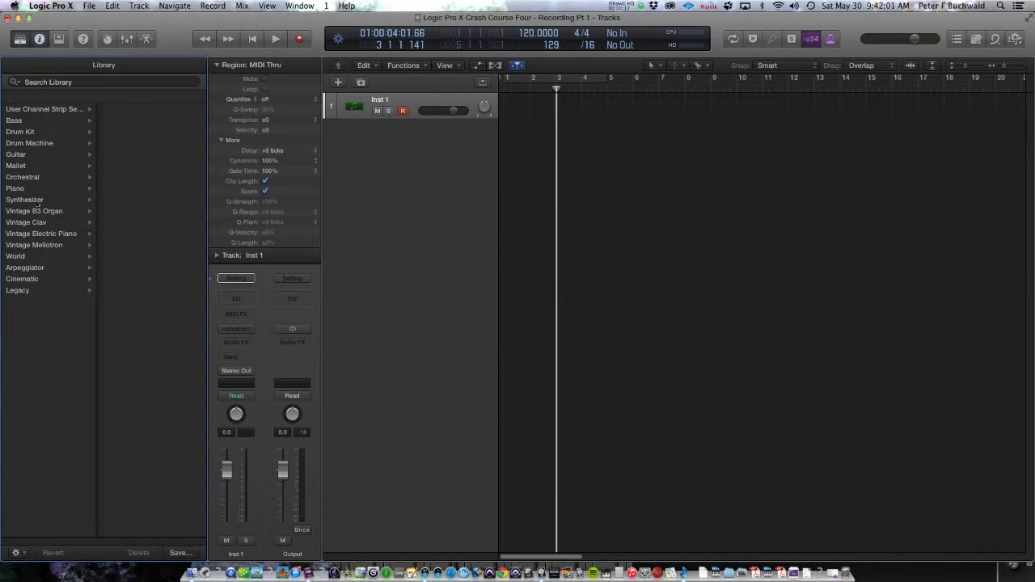
pyautogui.press('y')
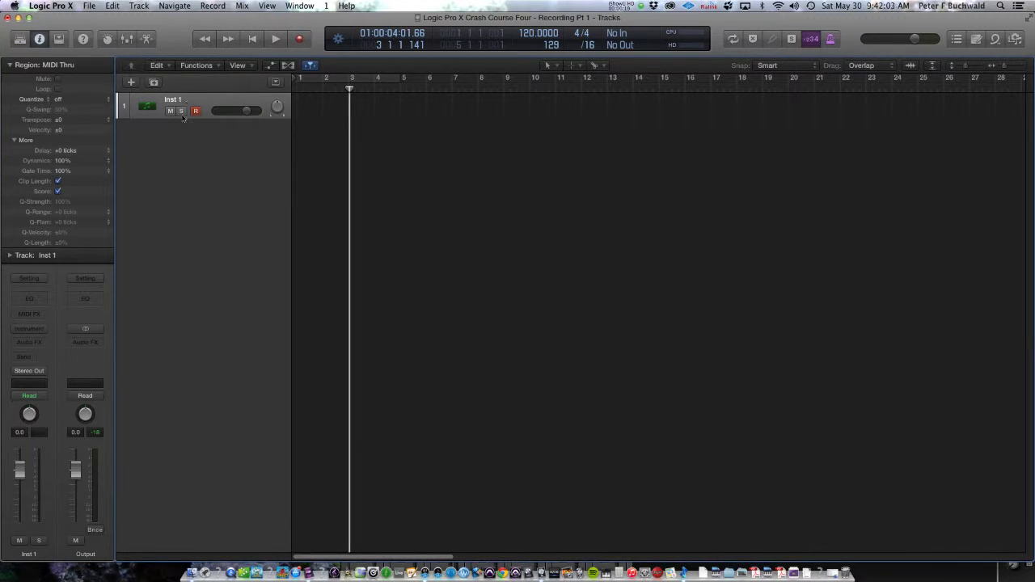
pyautogui.click(43, 330)
pyautogui.moveTo(40, 410)
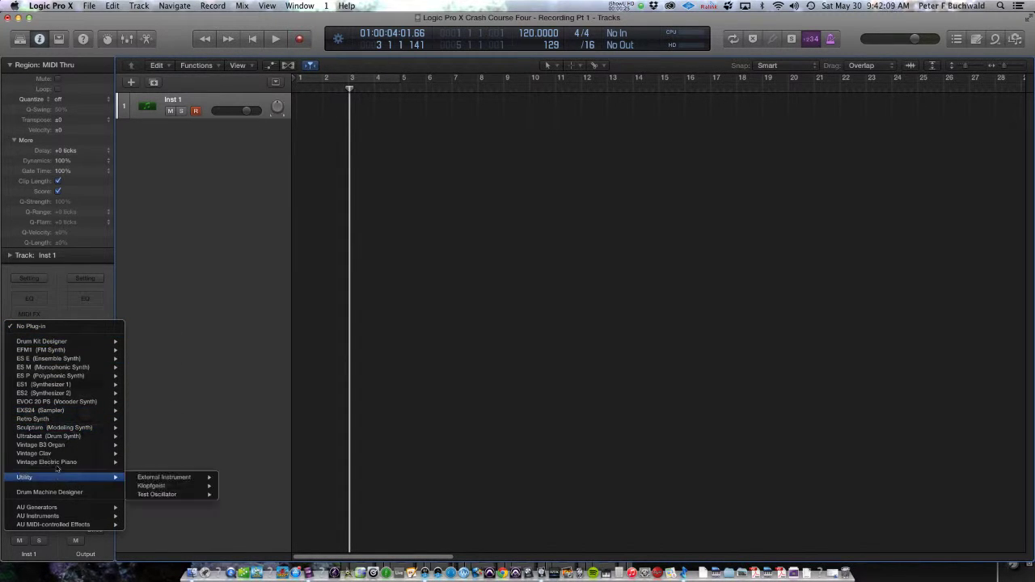
pyautogui.moveTo(40, 350)
pyautogui.click(246, 235)
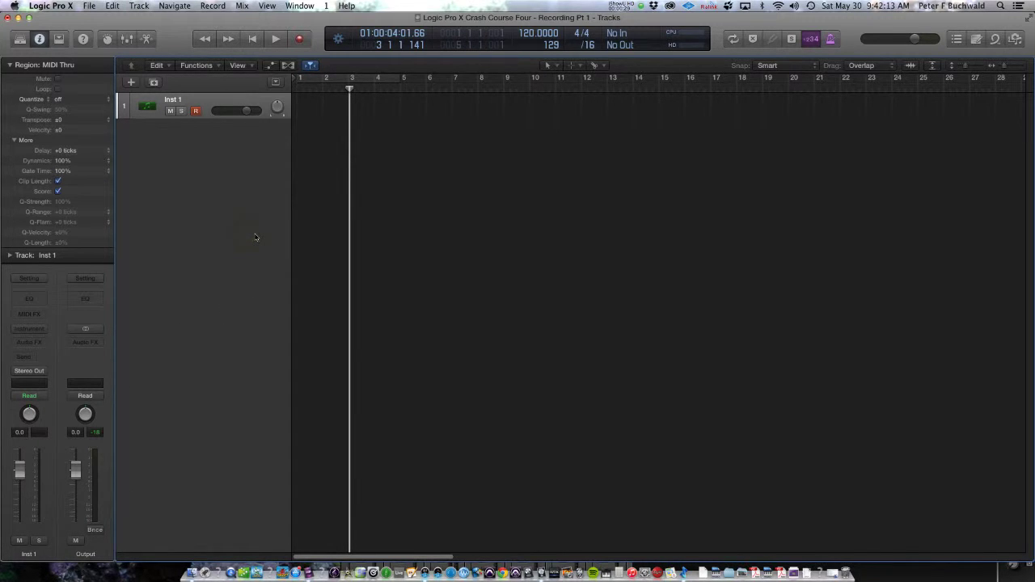
# Step: Add four more software instrument tracks
pyautogui.click(131, 83)
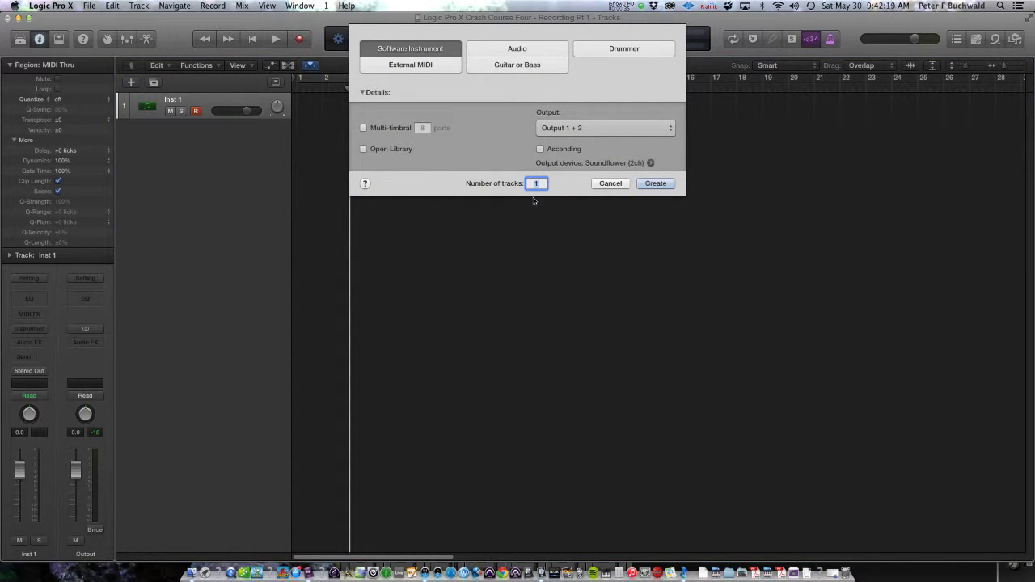
pyautogui.write('4')
pyautogui.press('Return')
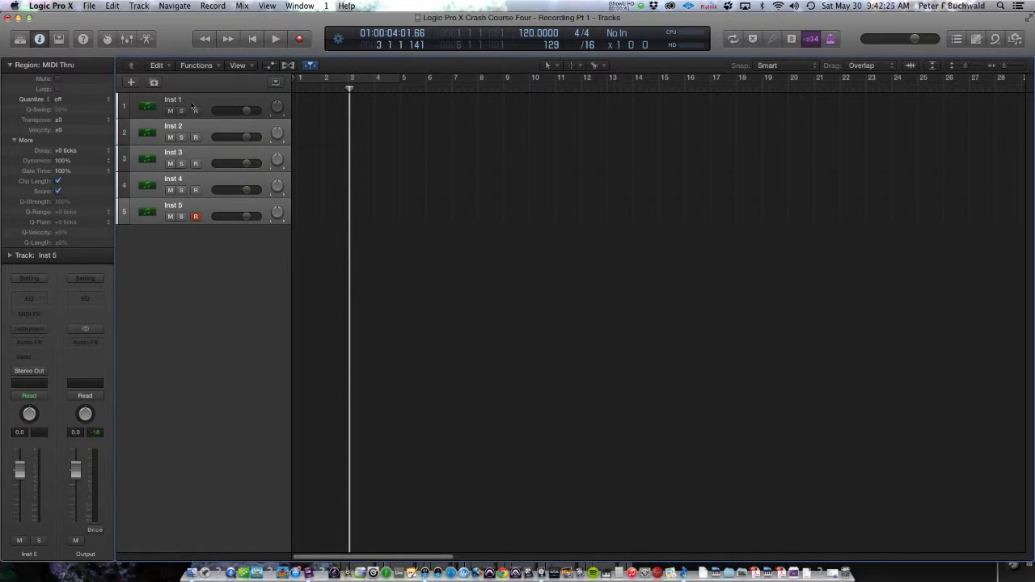
# Step: Load EXS24 Stereo with Steinway Grand Piano 2 on Inst 1
pyautogui.click(192, 106)
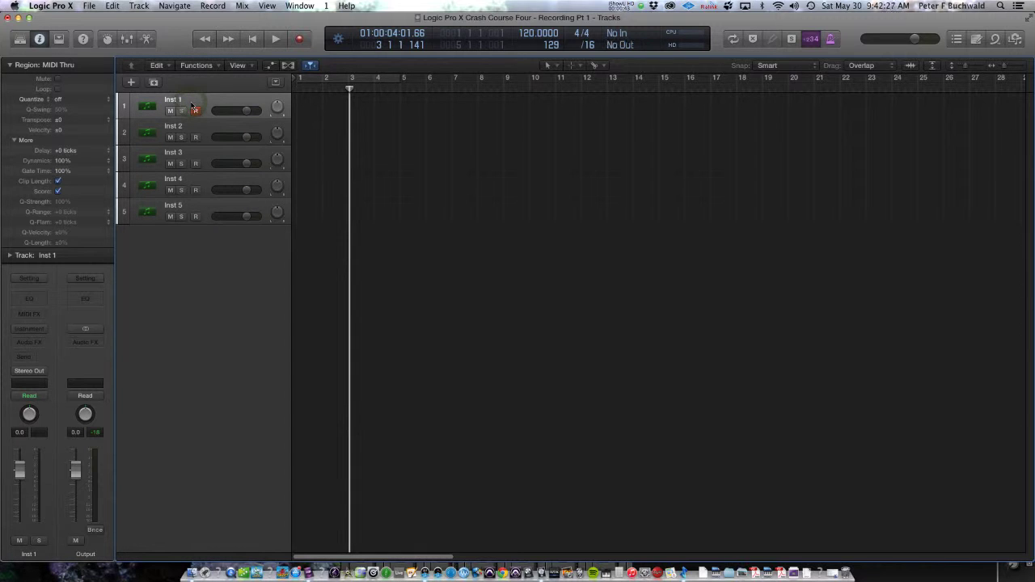
pyautogui.click(45, 328)
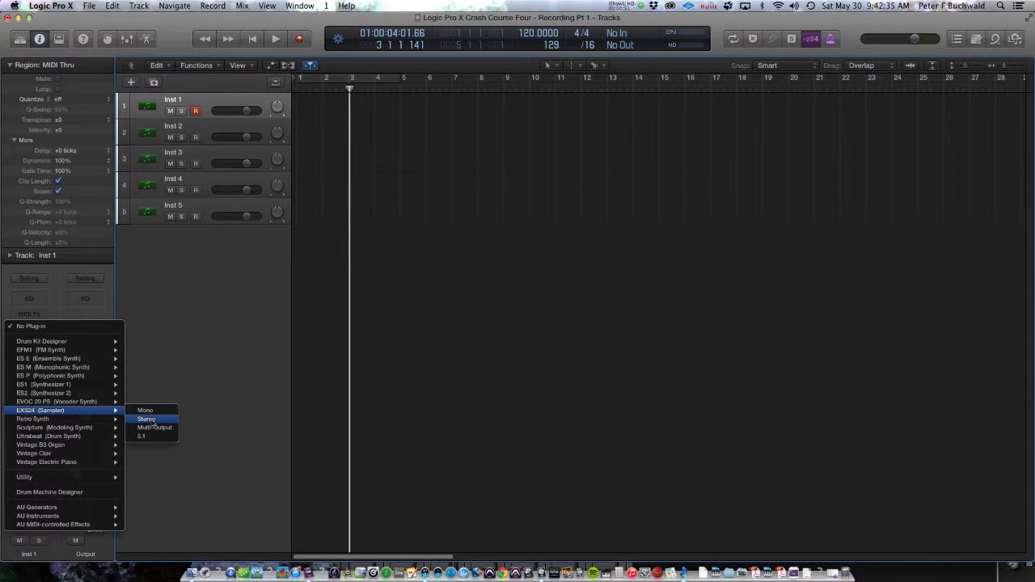
pyautogui.click(147, 419)
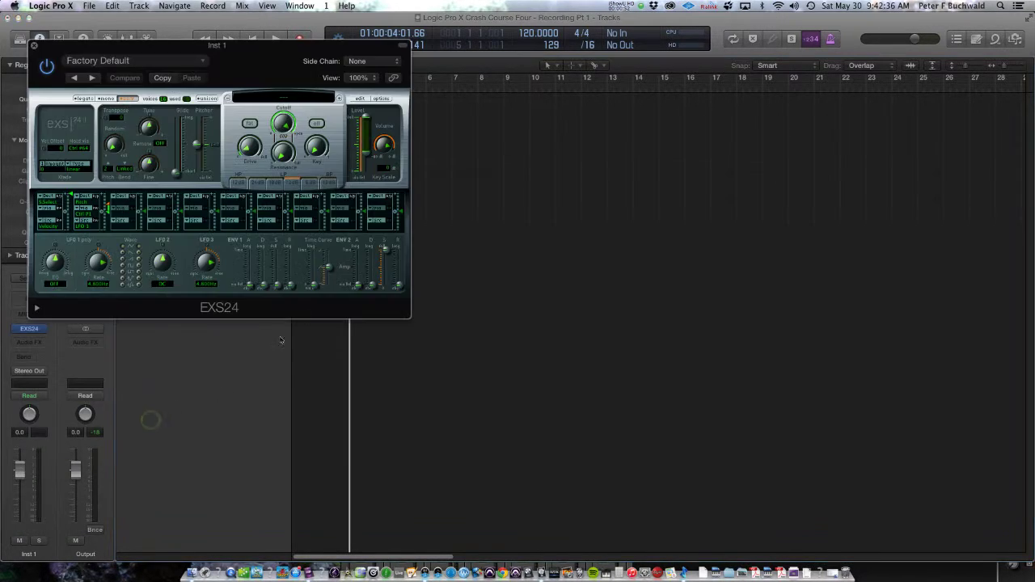
pyautogui.click(277, 98)
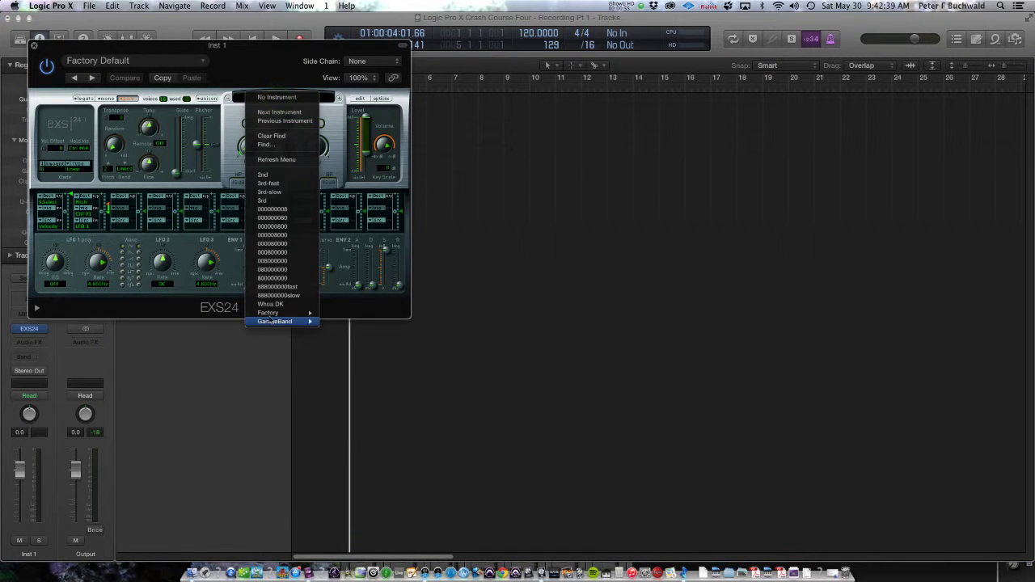
pyautogui.moveTo(268, 313)
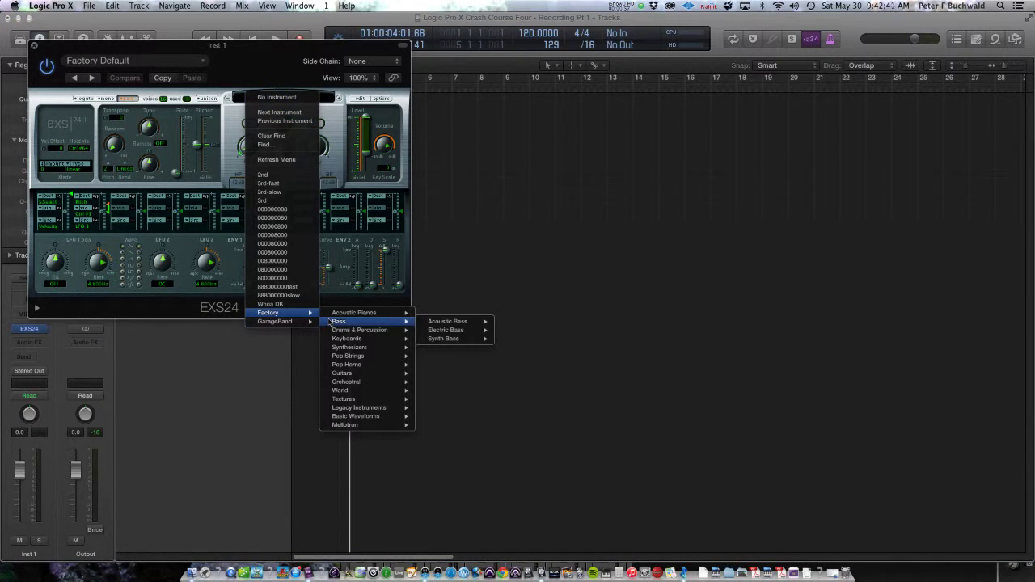
pyautogui.moveTo(355, 313)
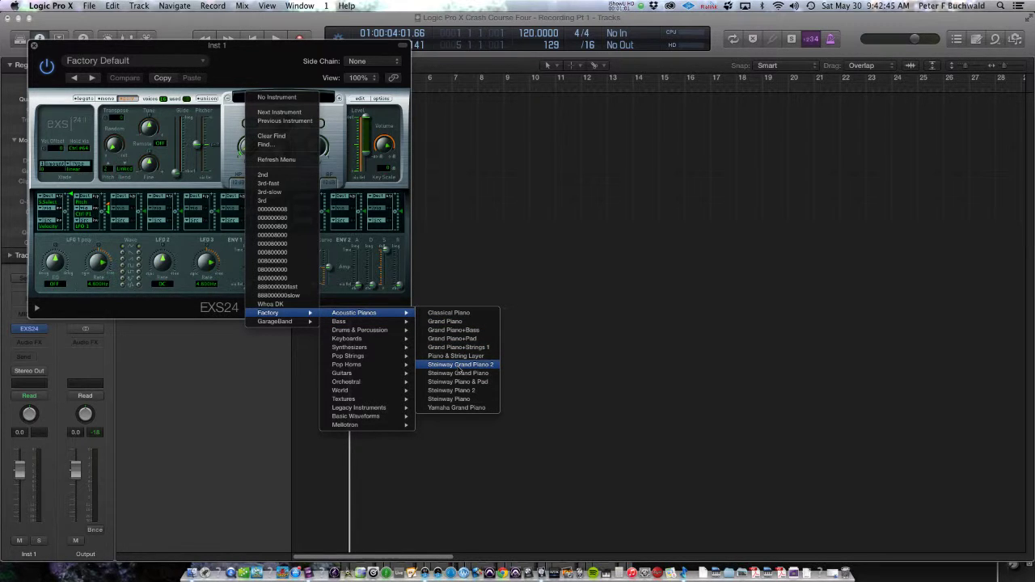
pyautogui.click(460, 364)
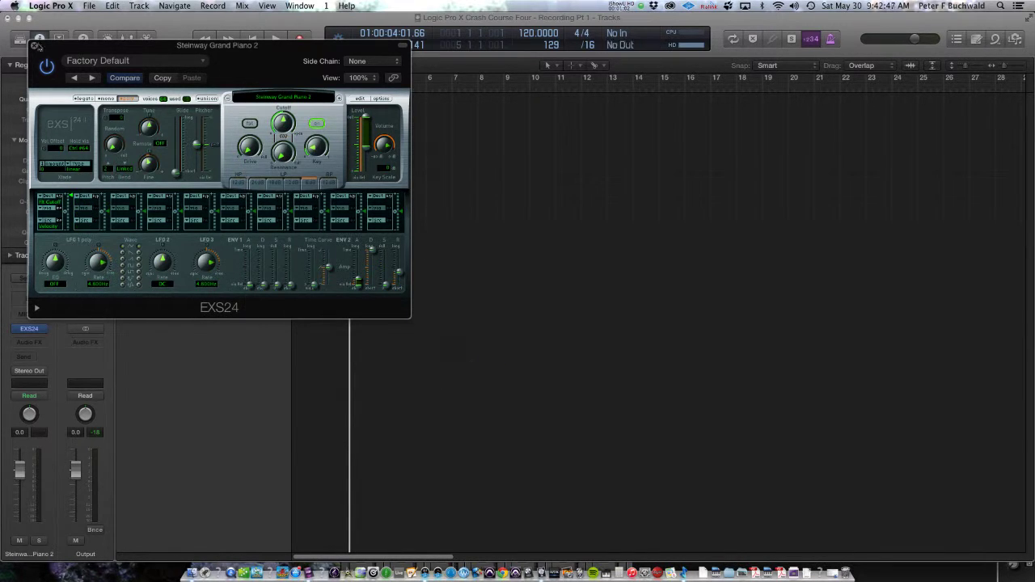
pyautogui.click(34, 46)
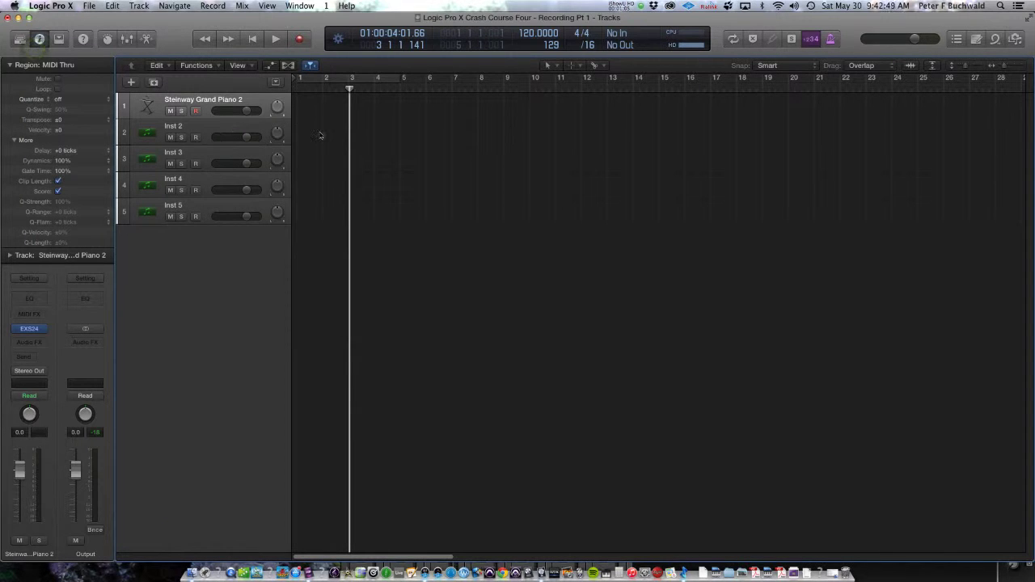
# Step: Move the playhead to bars 2 and 3, then back to bar 1
pyautogui.click(326, 90)
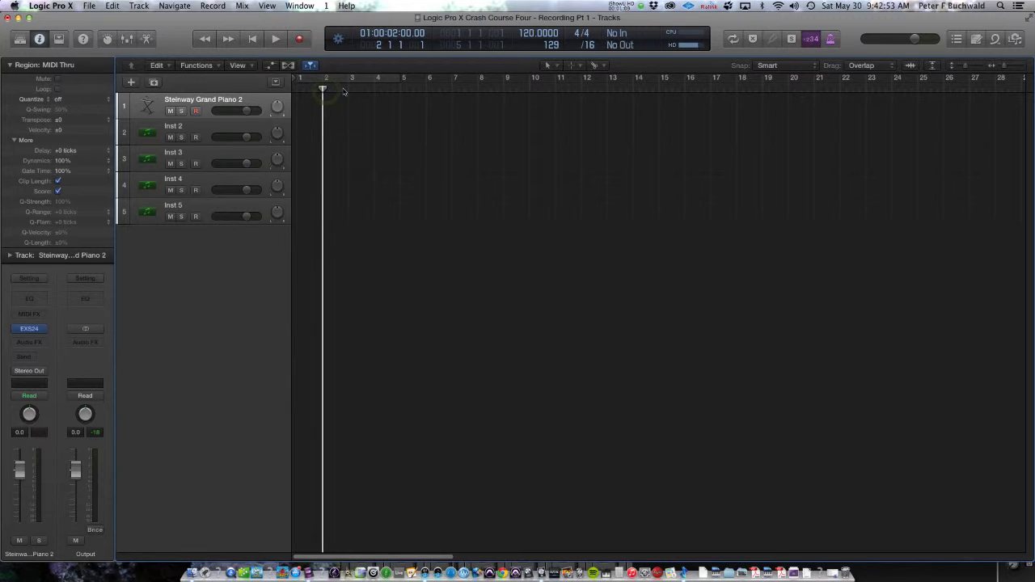
pyautogui.click(348, 90)
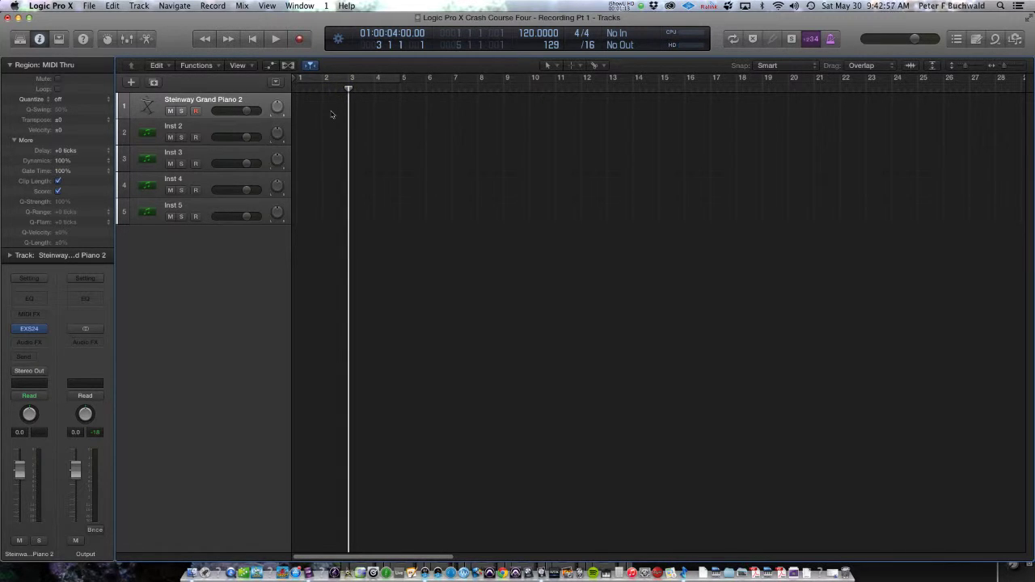
pyautogui.press('Return')
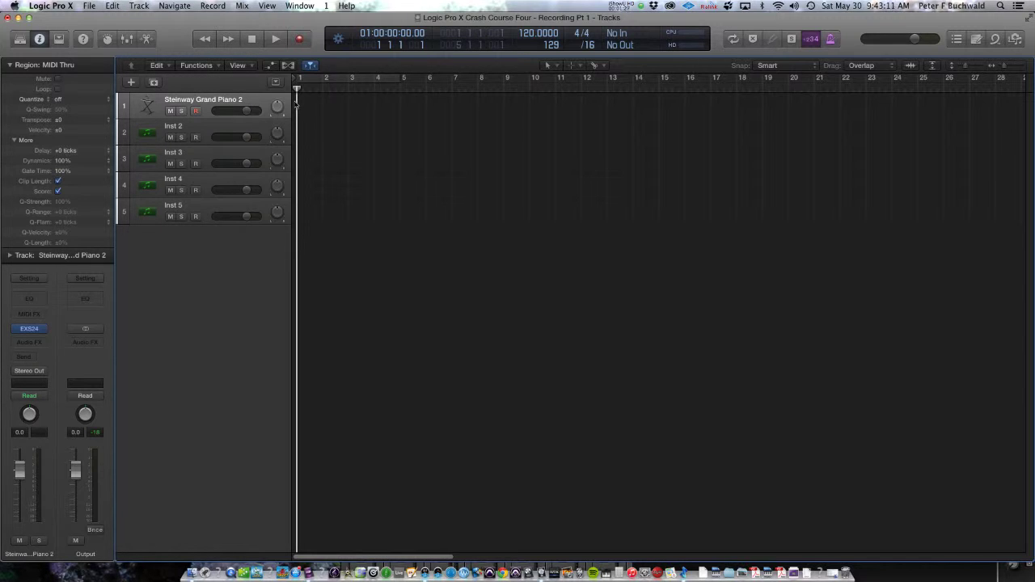
pyautogui.press('.')
pyautogui.press('.')
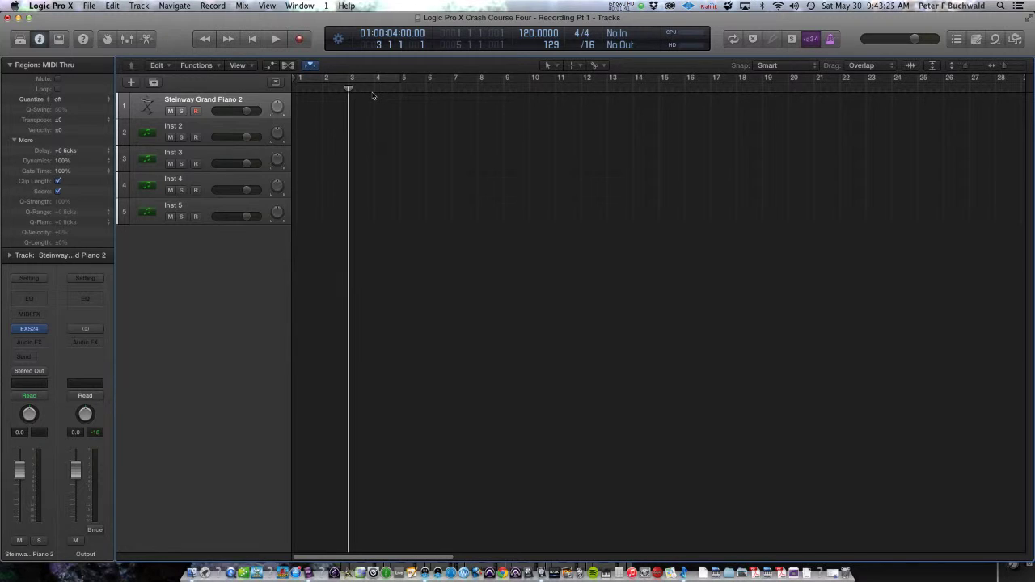
pyautogui.press('Return')
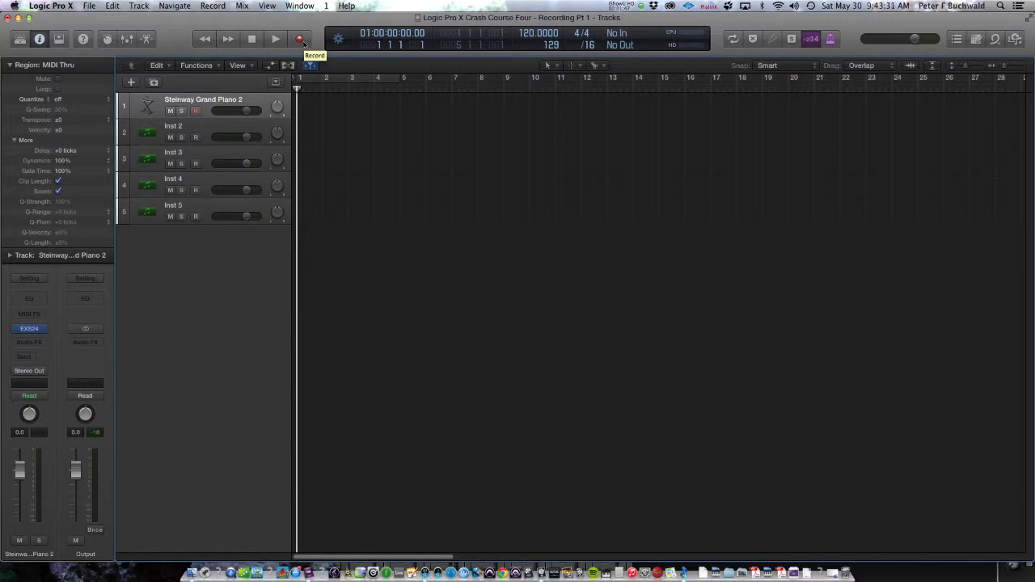
# Step: Record a short piano chord take at bar 1, play it back, and open its notes
pyautogui.click(301, 39)
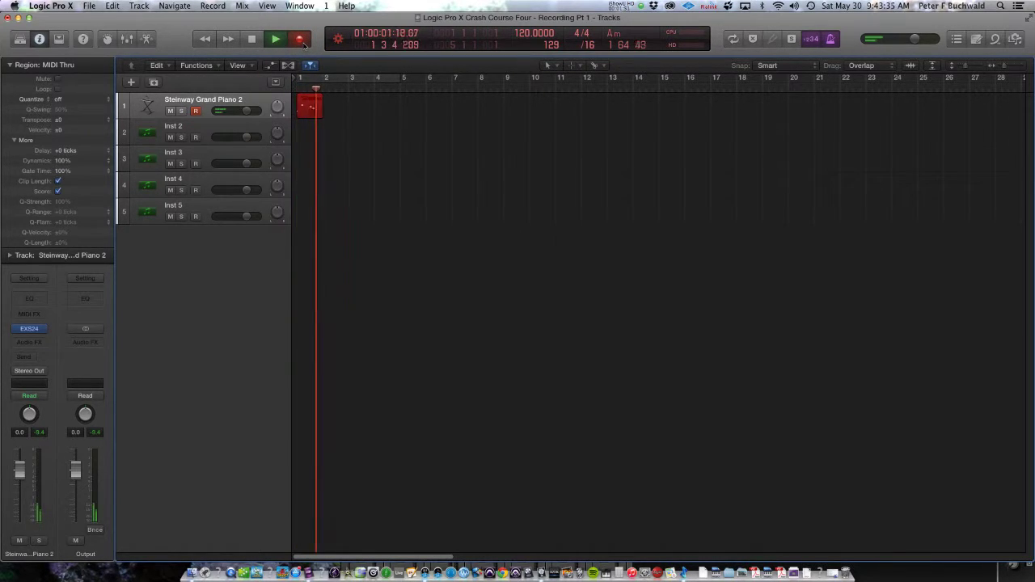
pyautogui.press('space')
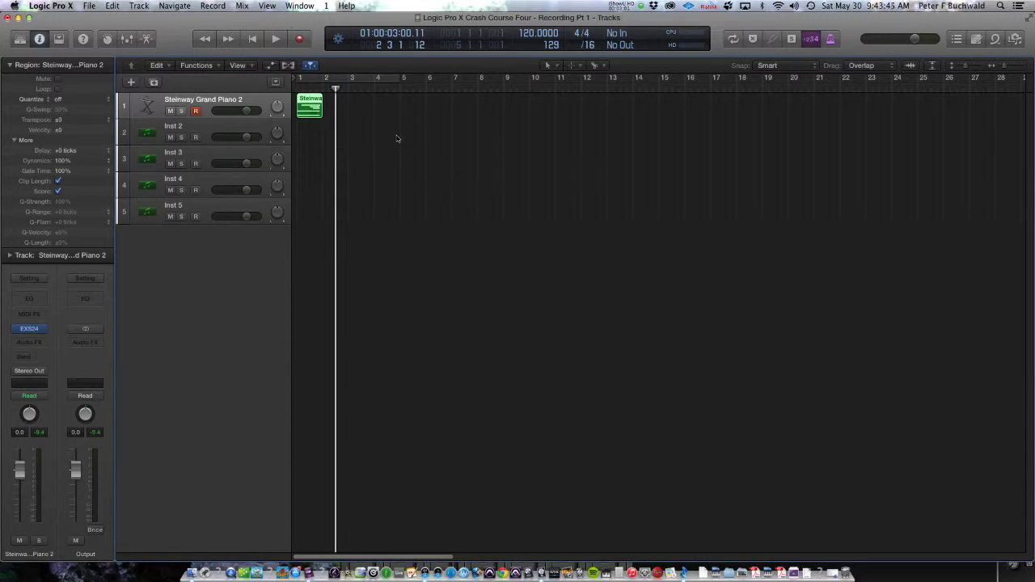
pyautogui.press('Return')
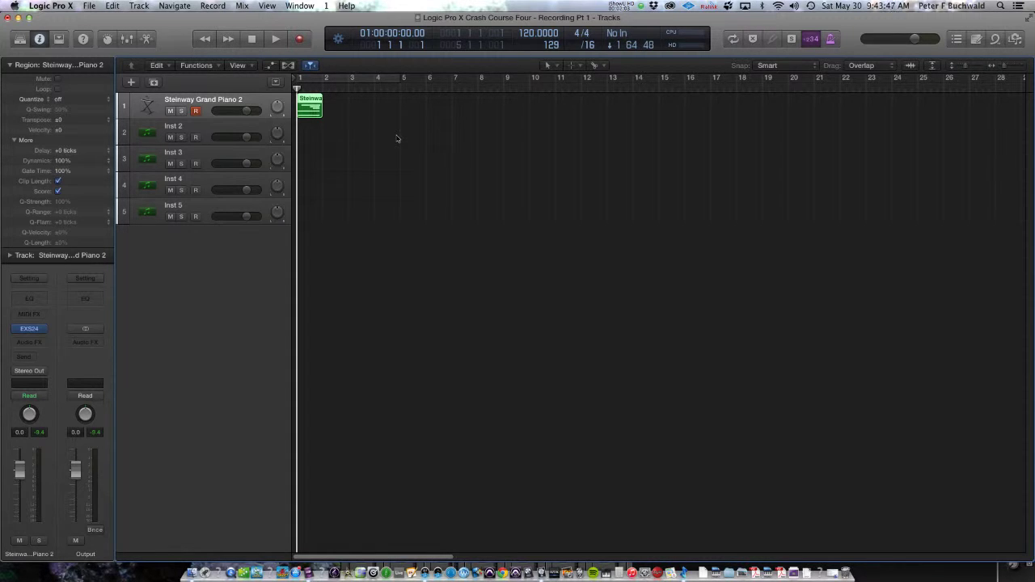
pyautogui.press('space')
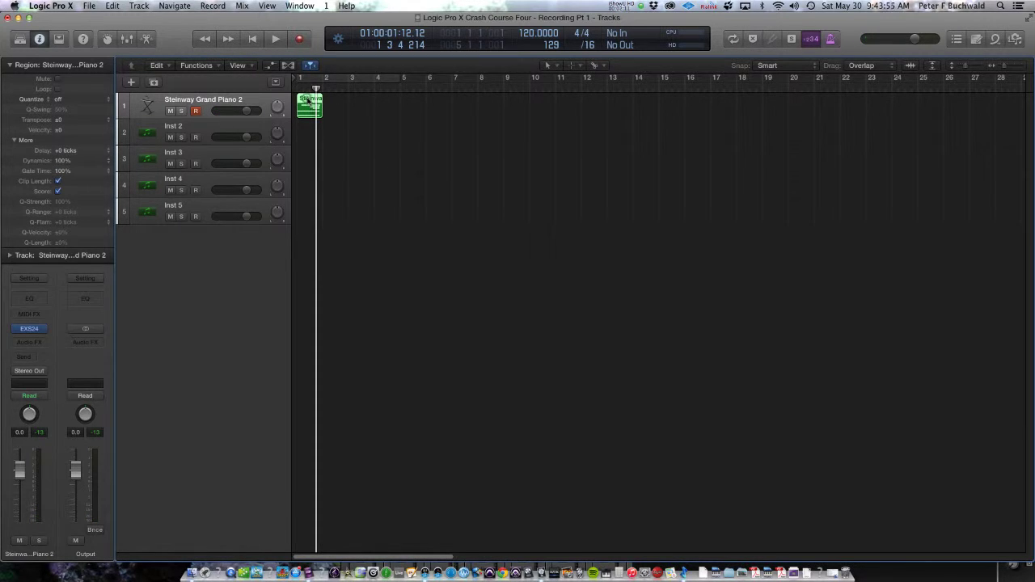
pyautogui.doubleClick(308, 101)
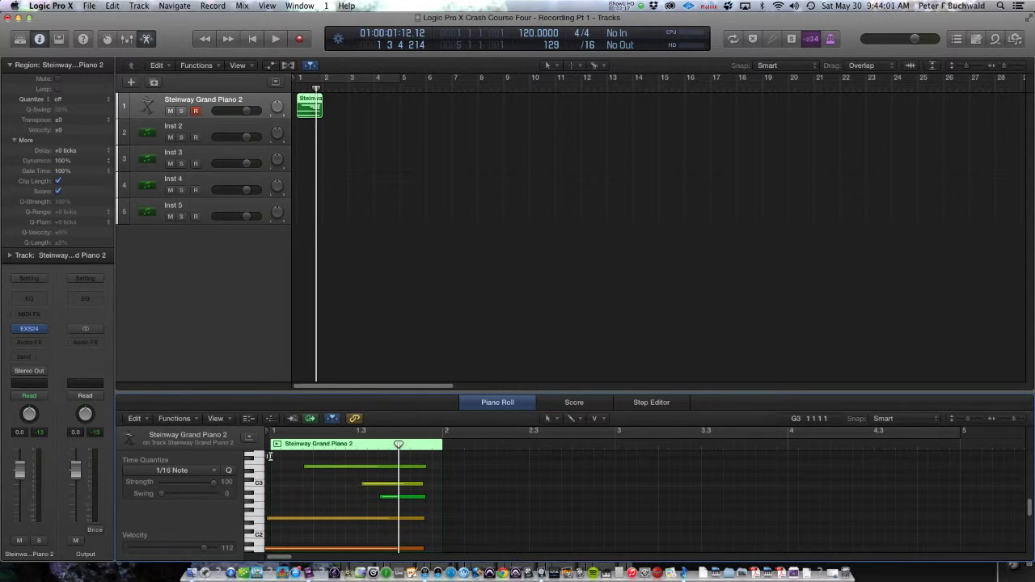
pyautogui.press('Return')
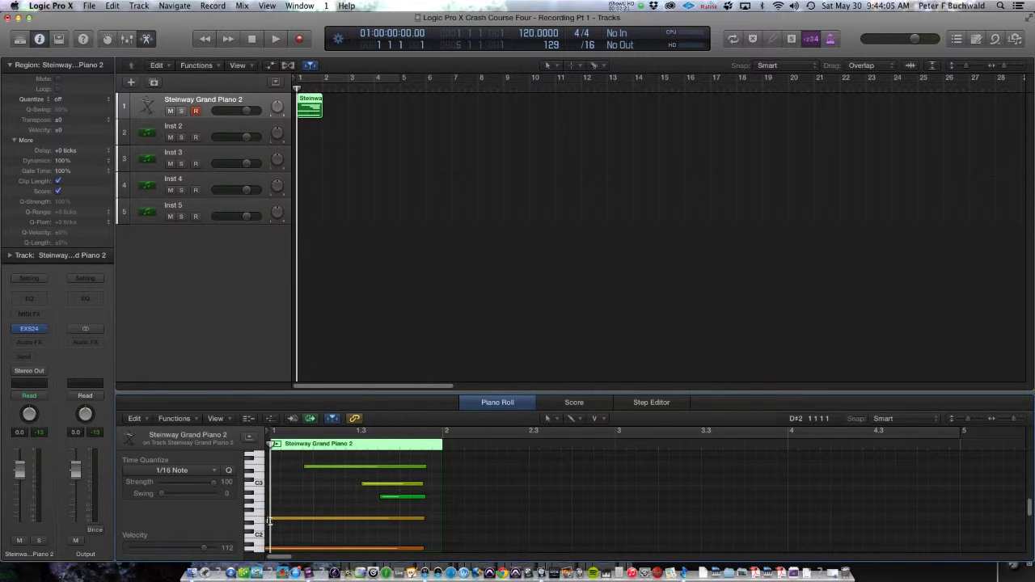
# Step: Drag the piano region to bar 3, play it, then delete it
pyautogui.click(398, 183)
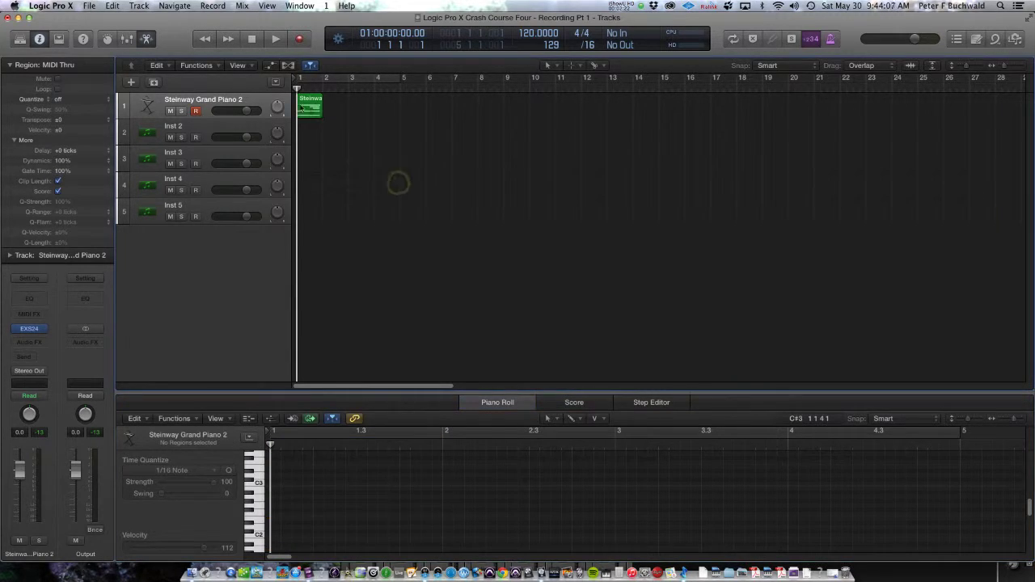
pyautogui.moveTo(301, 107); pyautogui.dragTo(360, 106)
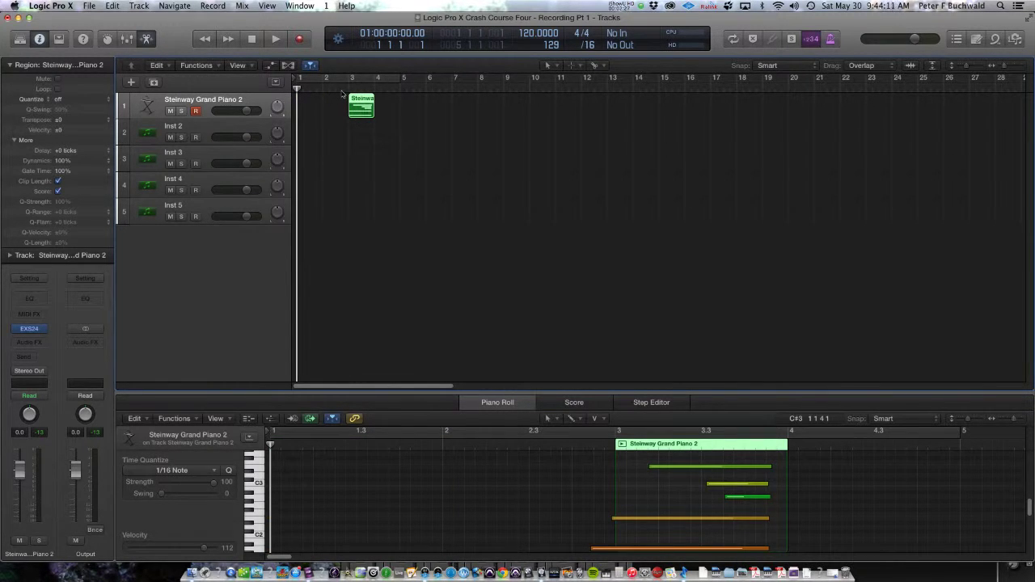
pyautogui.press('space')
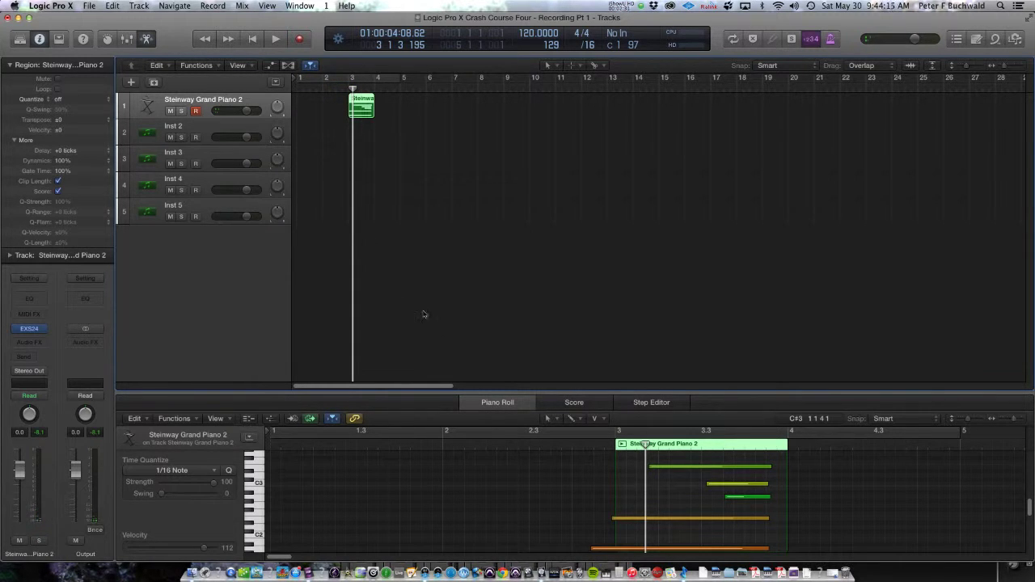
pyautogui.moveTo(462, 166); pyautogui.dragTo(349, 94)
pyautogui.press('Delete')
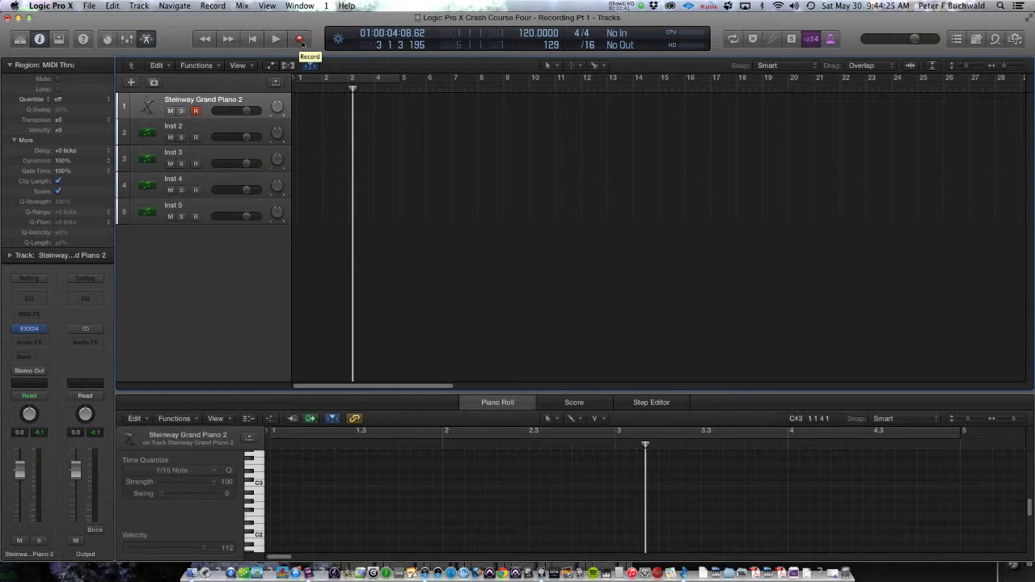
# Step: Check the Record button options and control bar customization menus without changing anything
pyautogui.rightClick(300, 40)
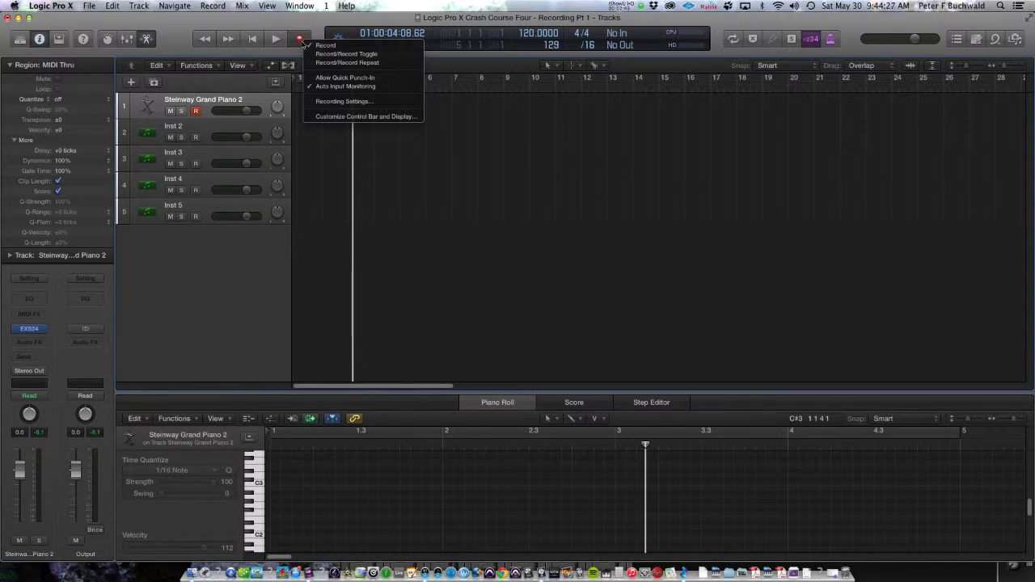
pyautogui.rightClick(177, 33)
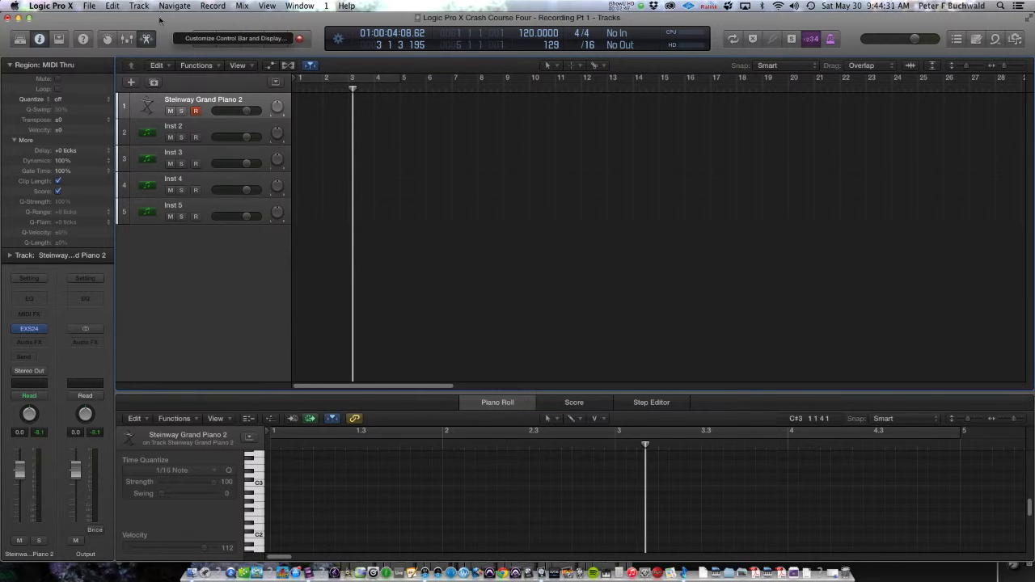
pyautogui.click(159, 18)
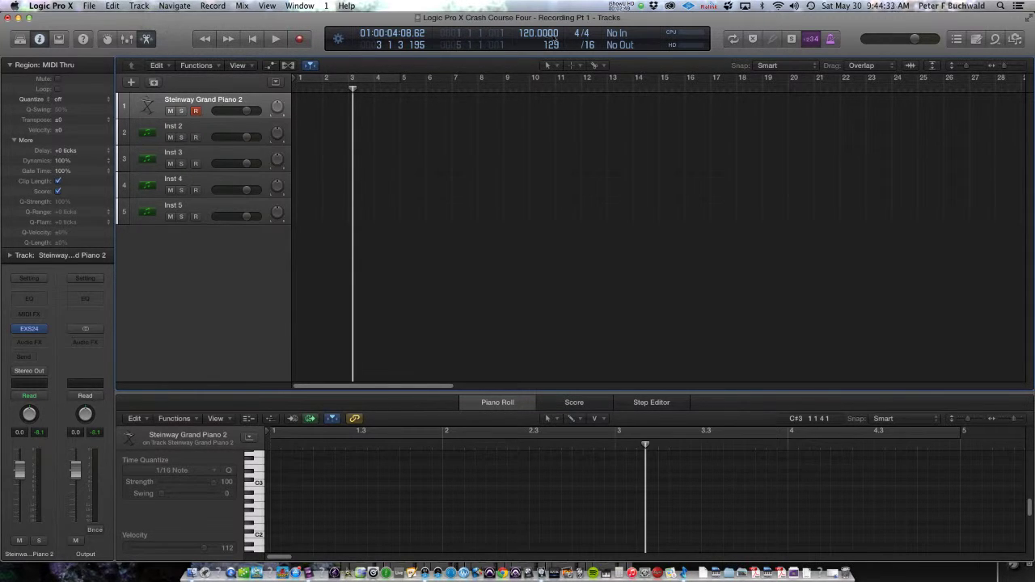
pyautogui.rightClick(608, 34)
pyautogui.click(720, 29)
# Step: Restore the Steinway region at bar 3, play it, and shorten overlapping notes
pyautogui.hotkey('shift', 'r')
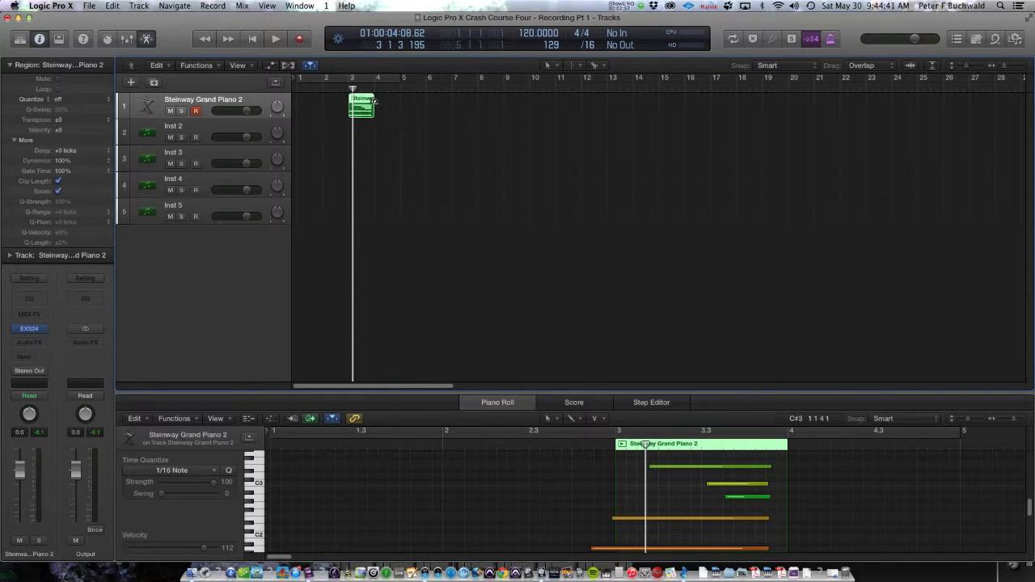
pyautogui.press('space')
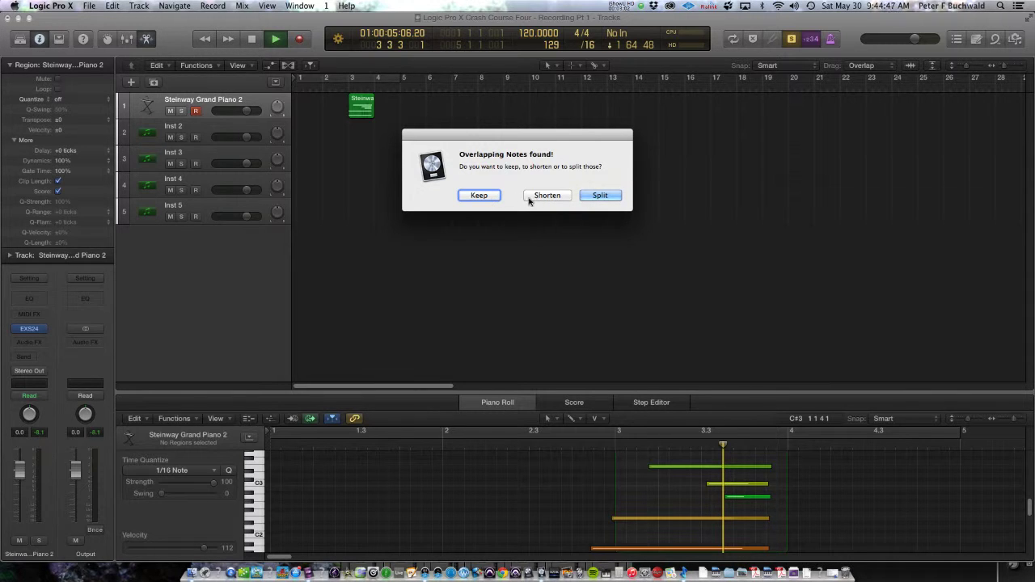
pyautogui.click(537, 199)
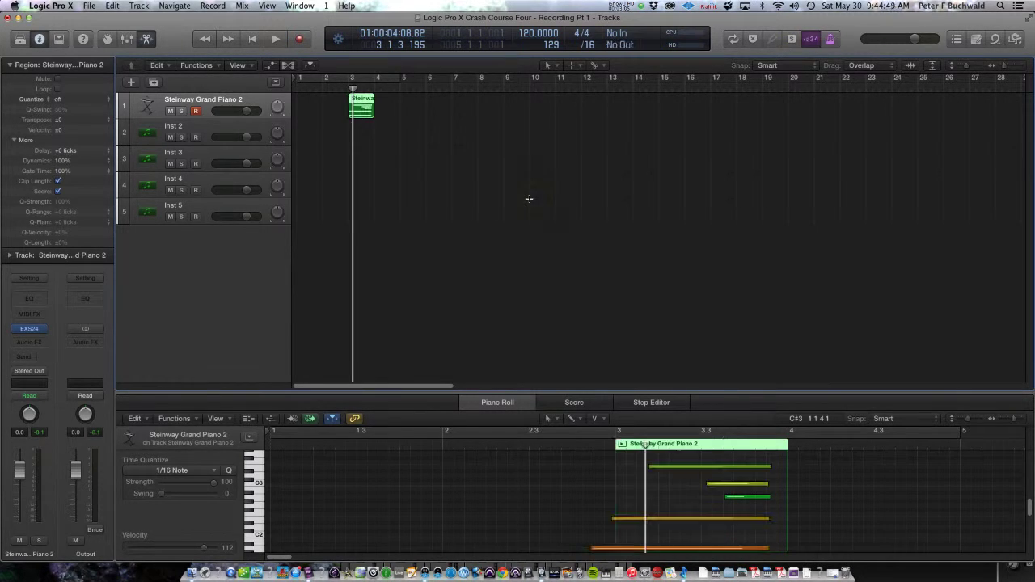
pyautogui.rightClick(365, 114)
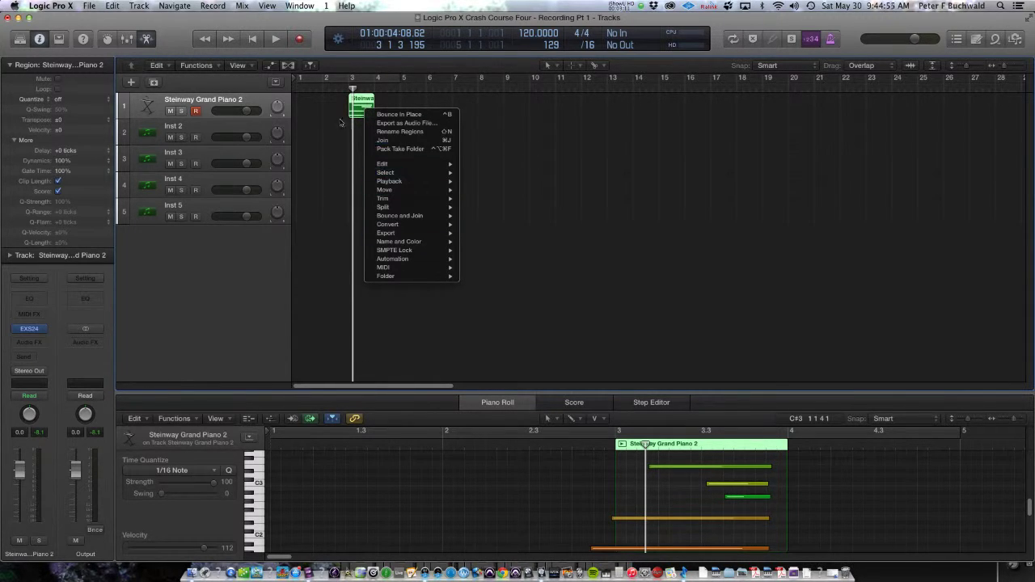
pyautogui.click(329, 150)
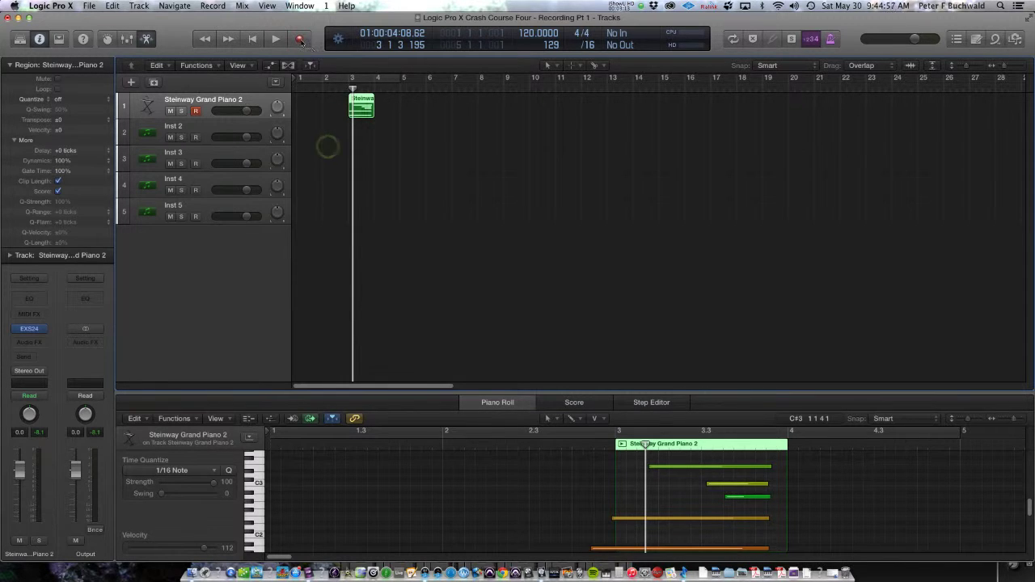
pyautogui.rightClick(299, 39)
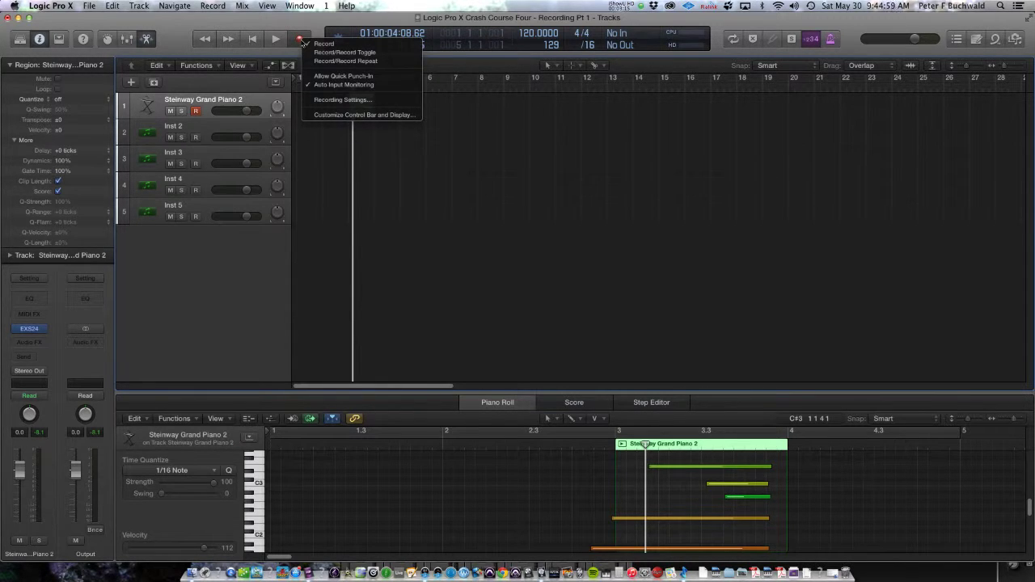
# Step: Keep the recording count-in at 1 Bar and delete the bar-3 Steinway region
pyautogui.click(331, 100)
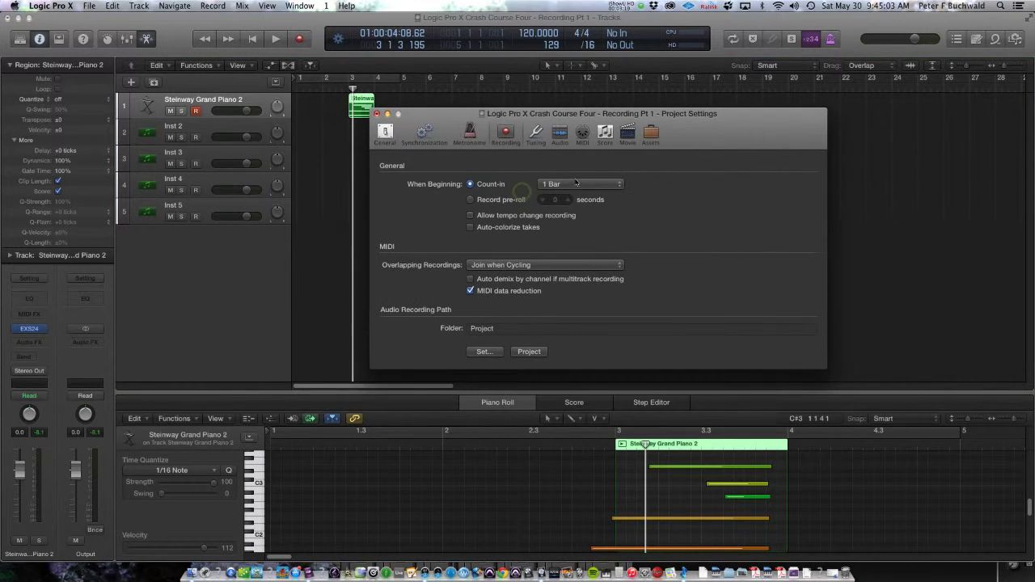
pyautogui.click(576, 184)
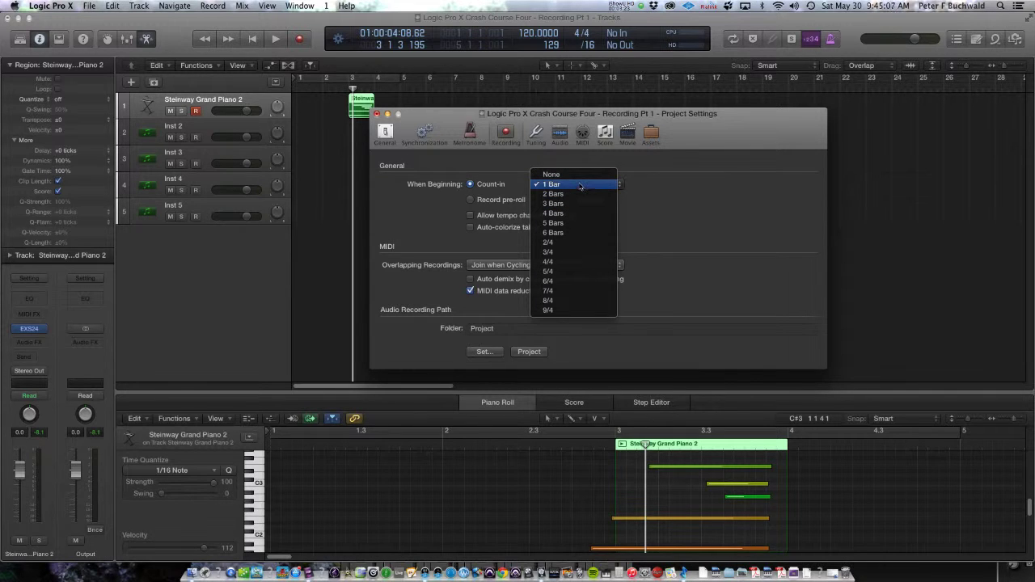
pyautogui.click(451, 120)
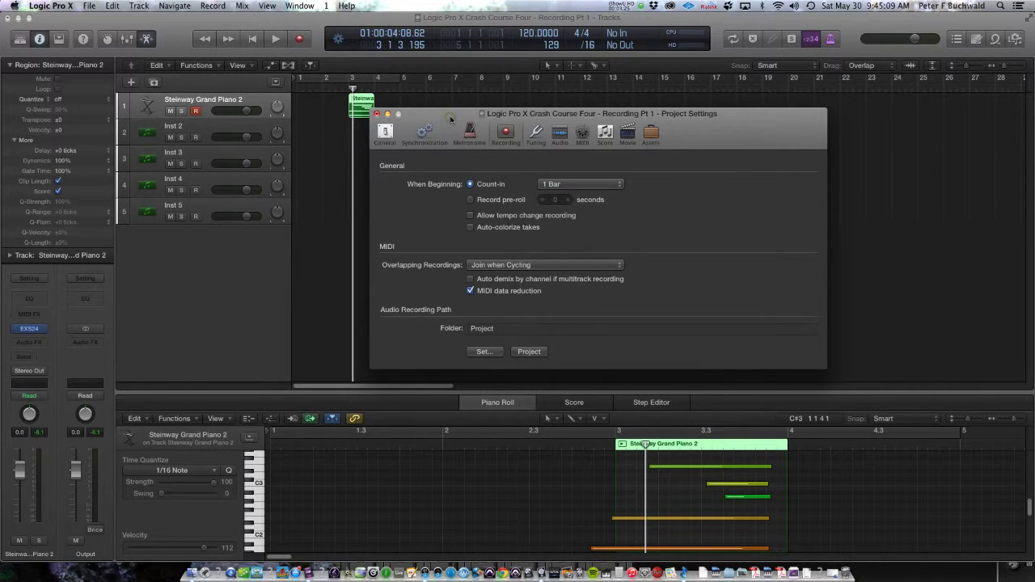
pyautogui.click(380, 127)
pyautogui.click(372, 111)
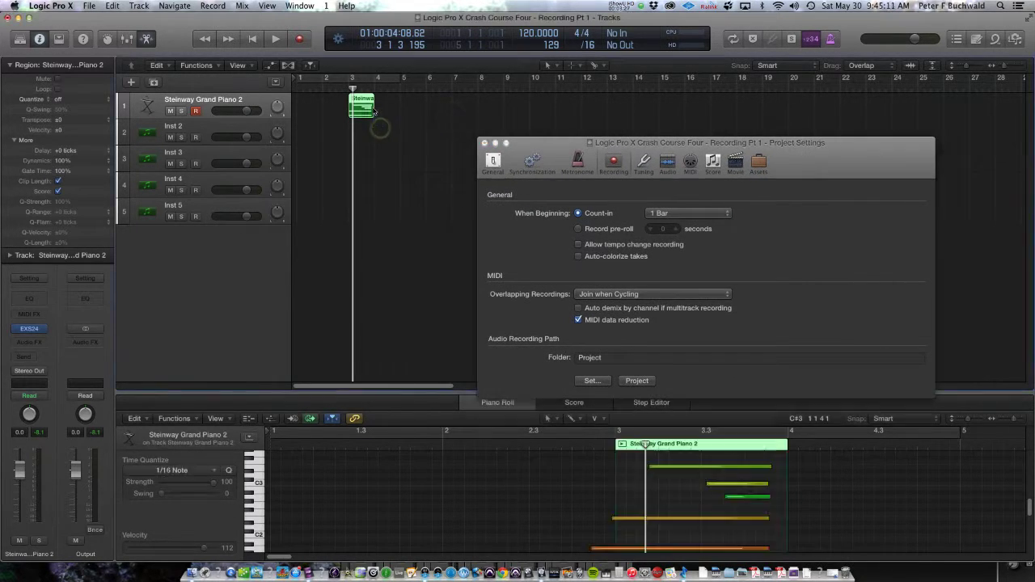
pyautogui.press('Delete')
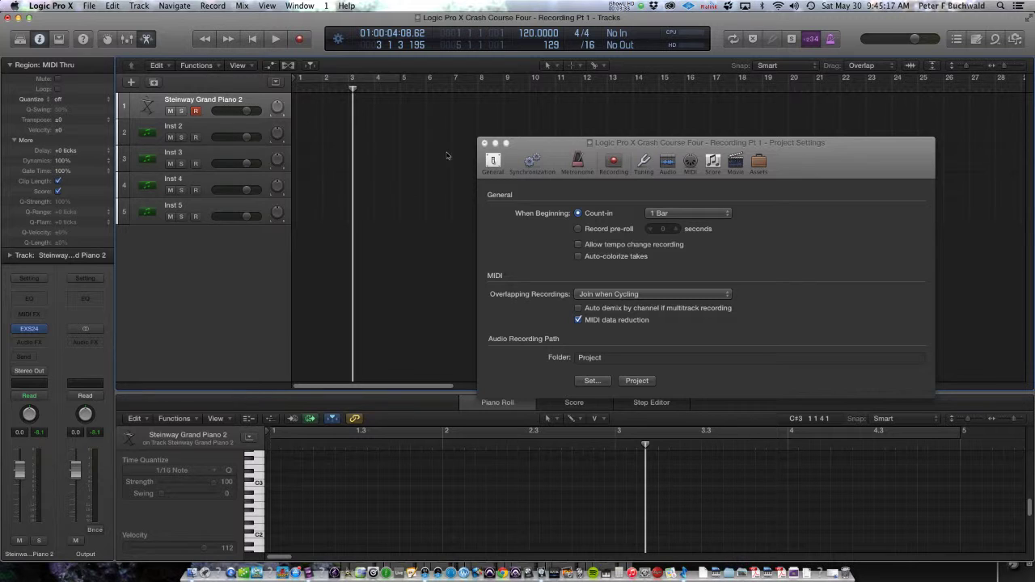
pyautogui.click(485, 143)
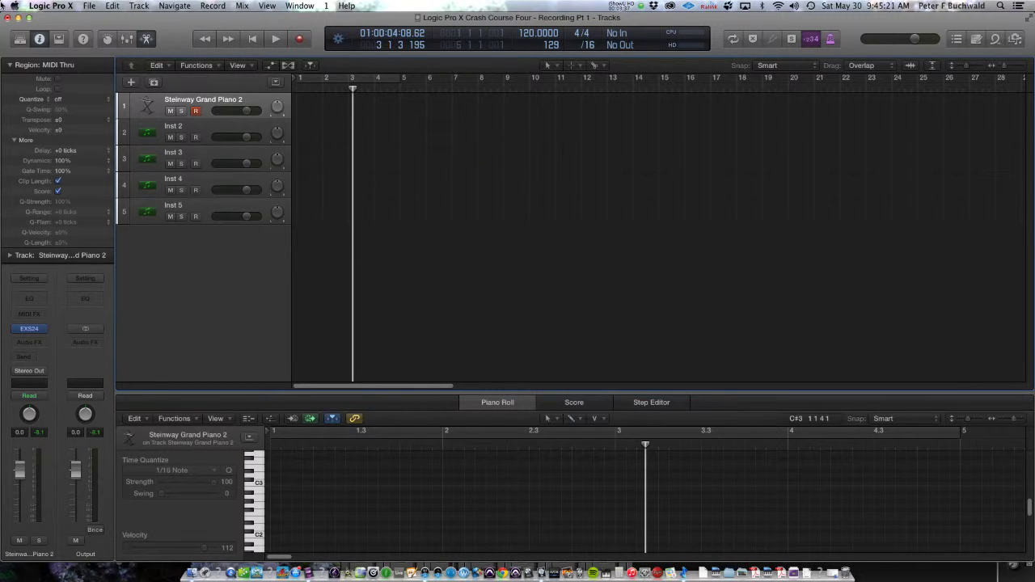
# Step: Record a new Steinway take from bar 2 with count-in, then return to start
pyautogui.press('r')
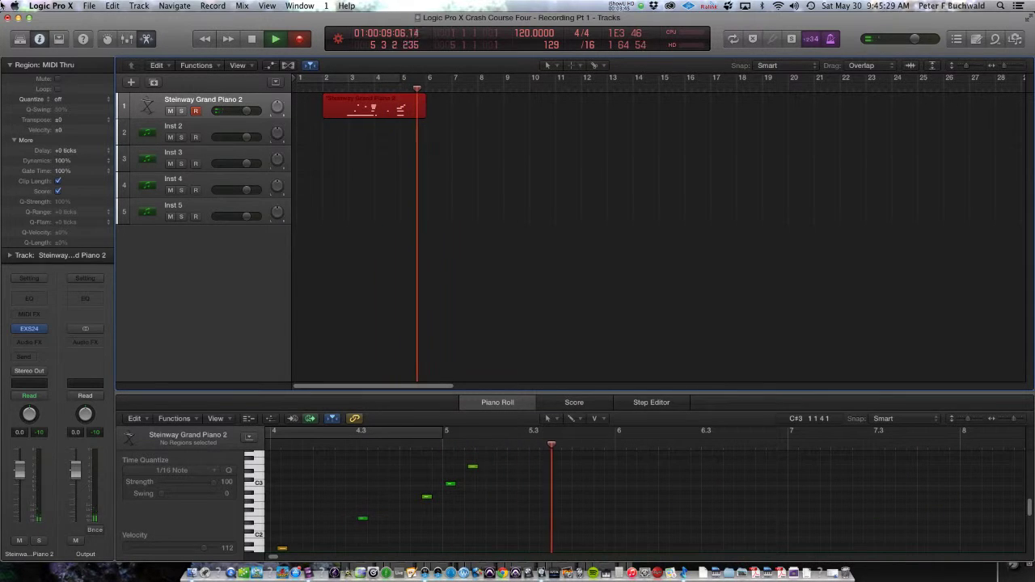
pyautogui.press('space')
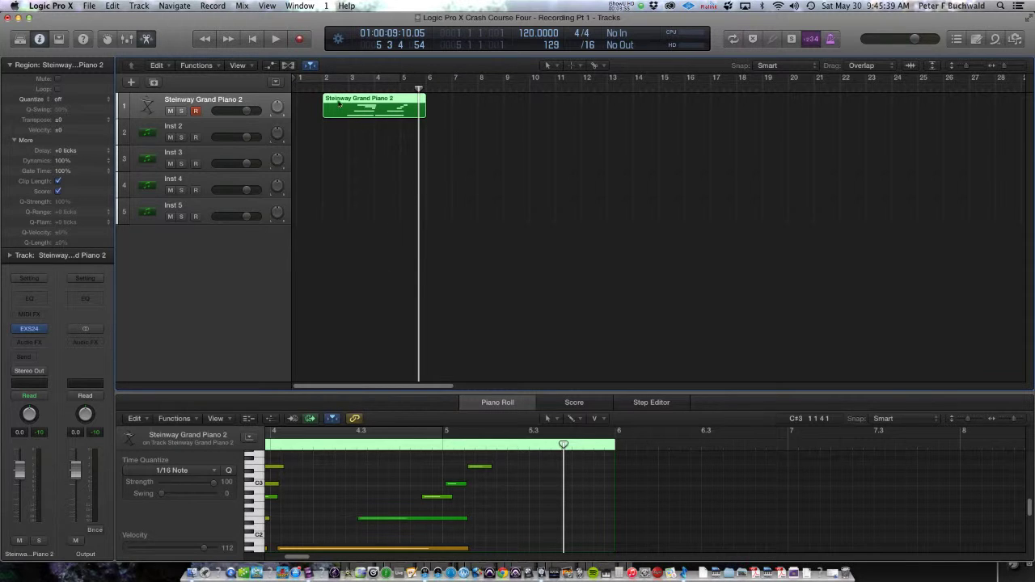
pyautogui.press('Return')
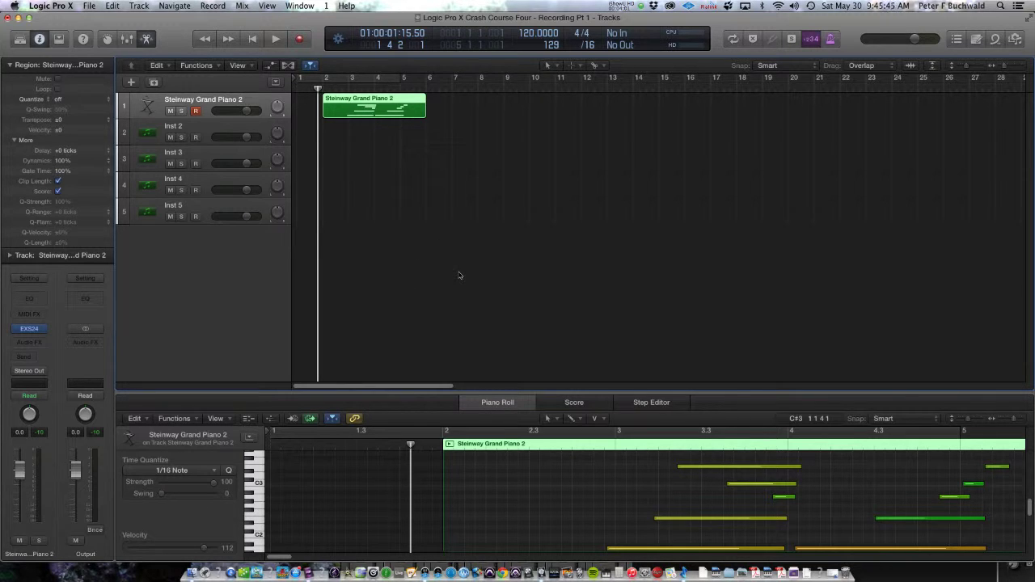
# Step: Collapse the Region inspector's More section and toggle the inspector with I
pyautogui.scroll(-2, 637, 490)
pyautogui.scroll(2, 686, 490)
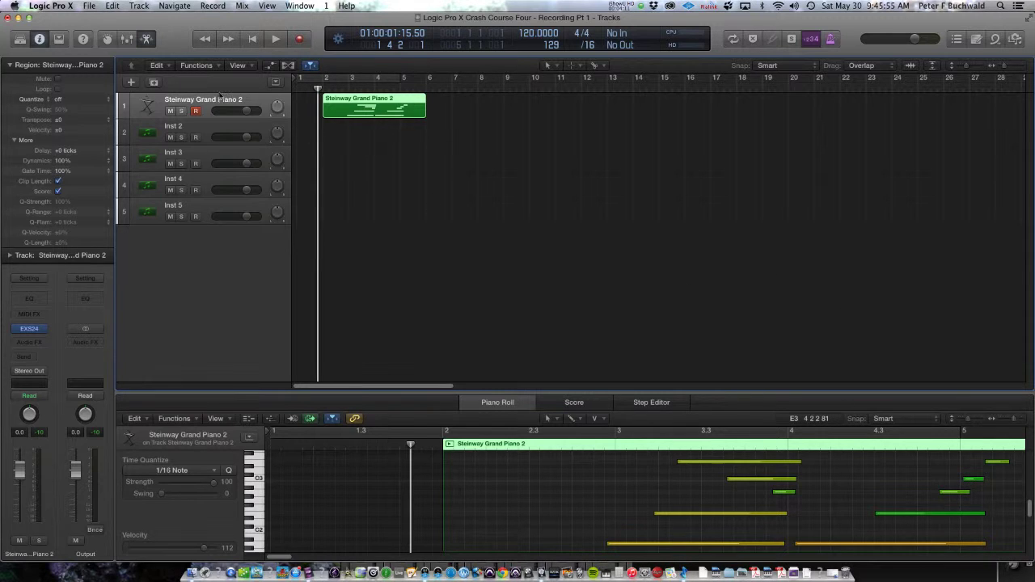
pyautogui.click(14, 140)
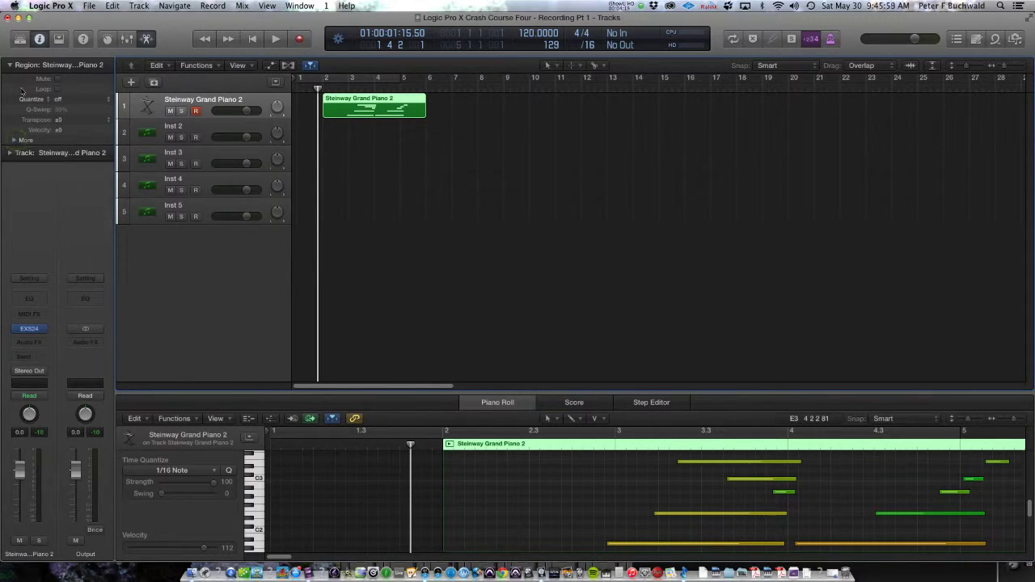
pyautogui.press('i')
pyautogui.press('i')
pyautogui.press('i')
pyautogui.press('i')
# Step: Open a separate Piano Roll window, reposition it, and widen it to bar 6
pyautogui.click(263, 6)
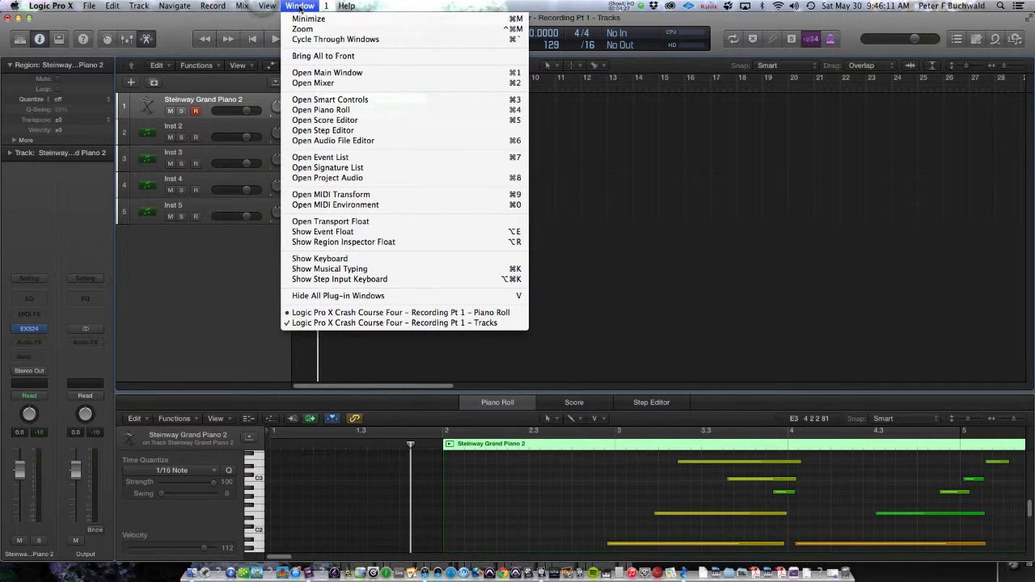
pyautogui.click(330, 112)
pyautogui.moveTo(312, 14)
pyautogui.mouseDown()
pyautogui.moveTo(368, 33)
pyautogui.moveTo(551, 36)
pyautogui.mouseUp()
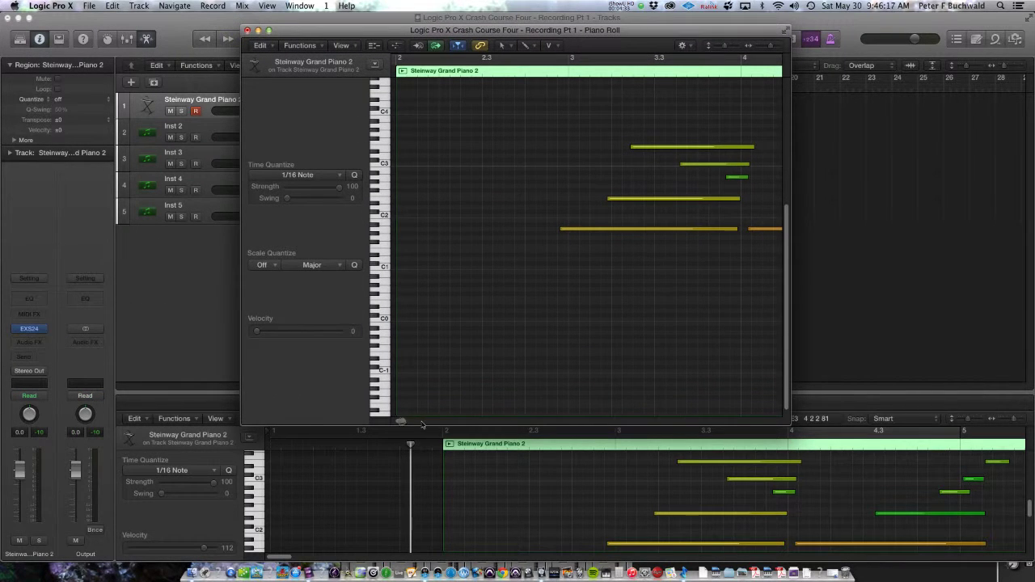
pyautogui.hscroll(5, 422, 425)
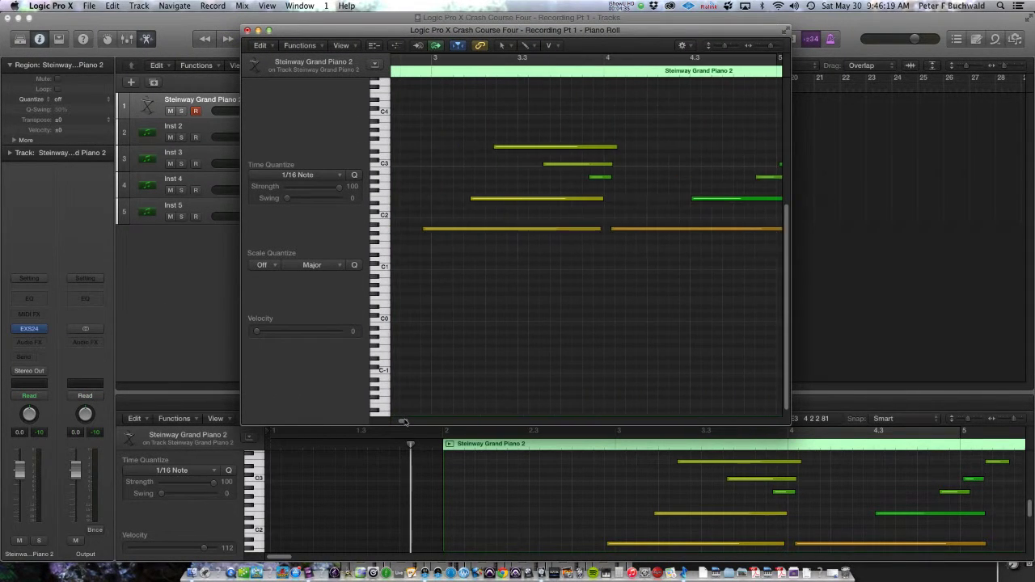
pyautogui.hscroll(3, 403, 422)
pyautogui.hscroll(3, 404, 422)
pyautogui.hscroll(-1, 405, 422)
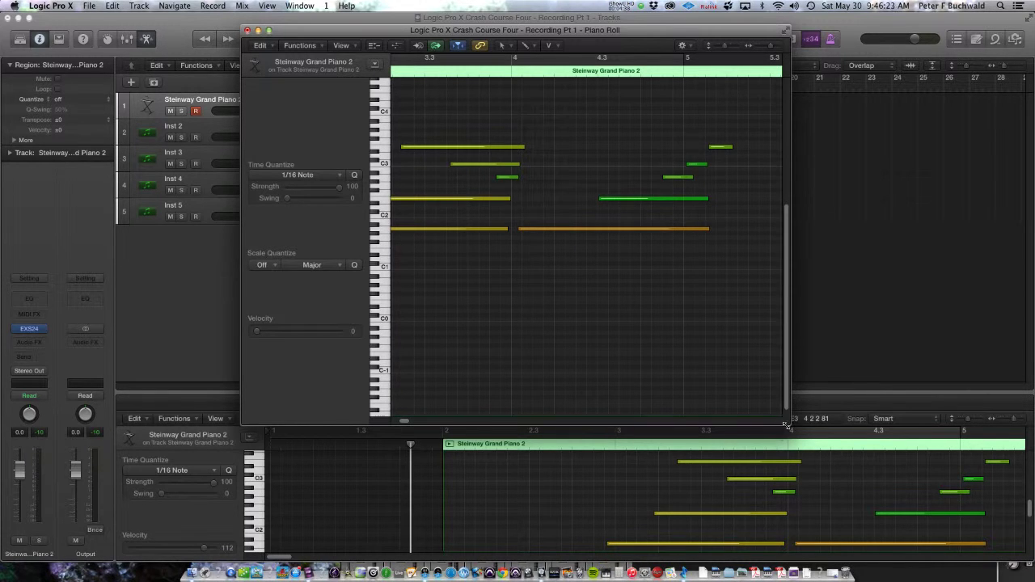
pyautogui.moveTo(786, 425); pyautogui.dragTo(889, 423)
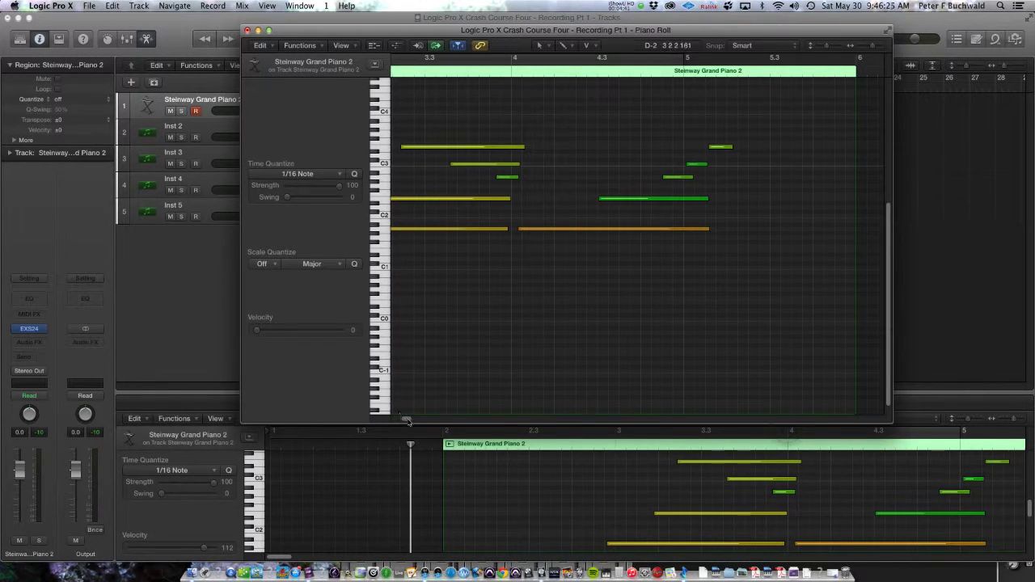
pyautogui.hscroll(-2, 407, 421)
pyautogui.hscroll(-2, 407, 421)
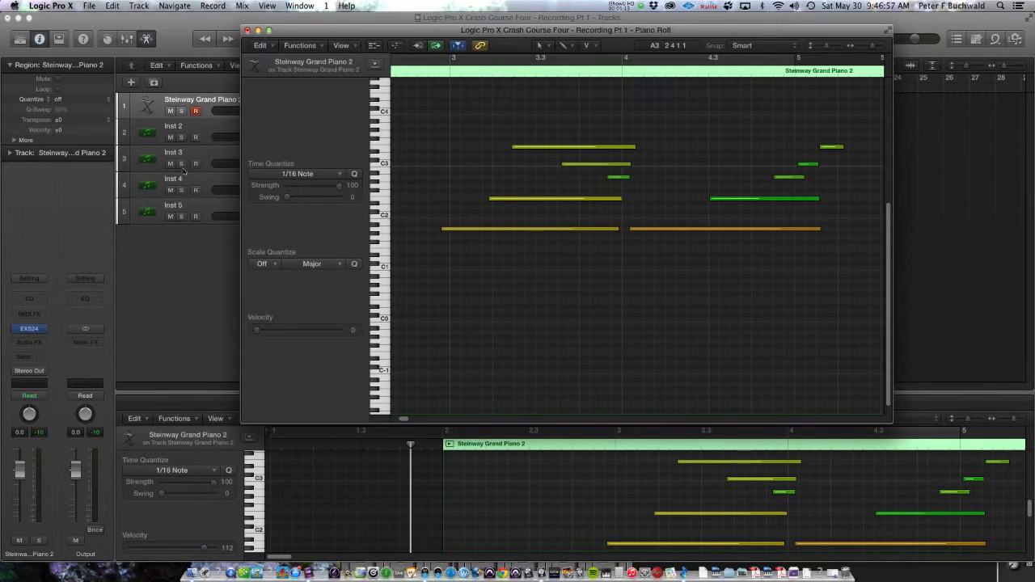
# Step: Set the region's Quantize to 1/8 Note and move the Piano Roll aside
pyautogui.click(59, 99)
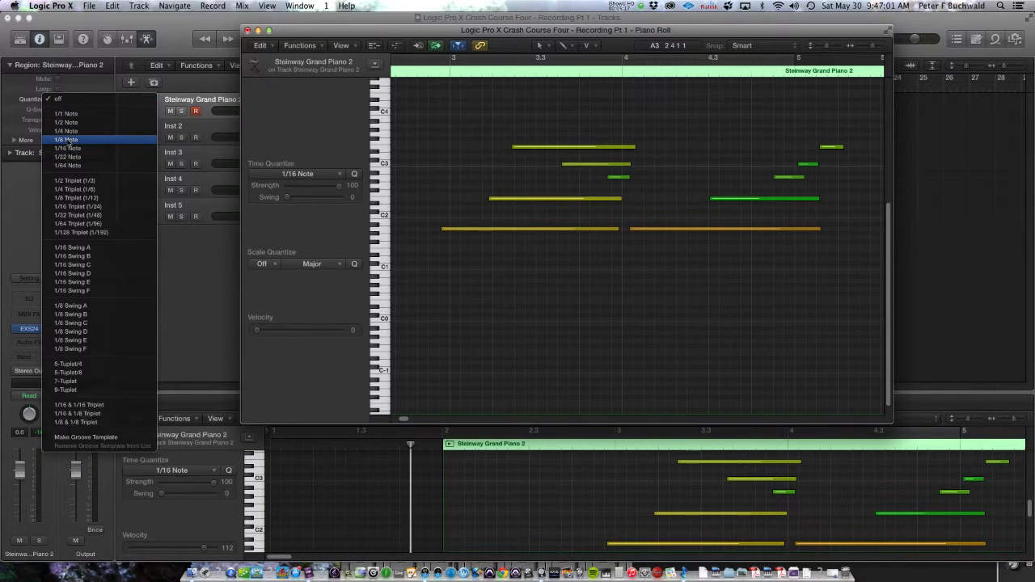
pyautogui.click(69, 141)
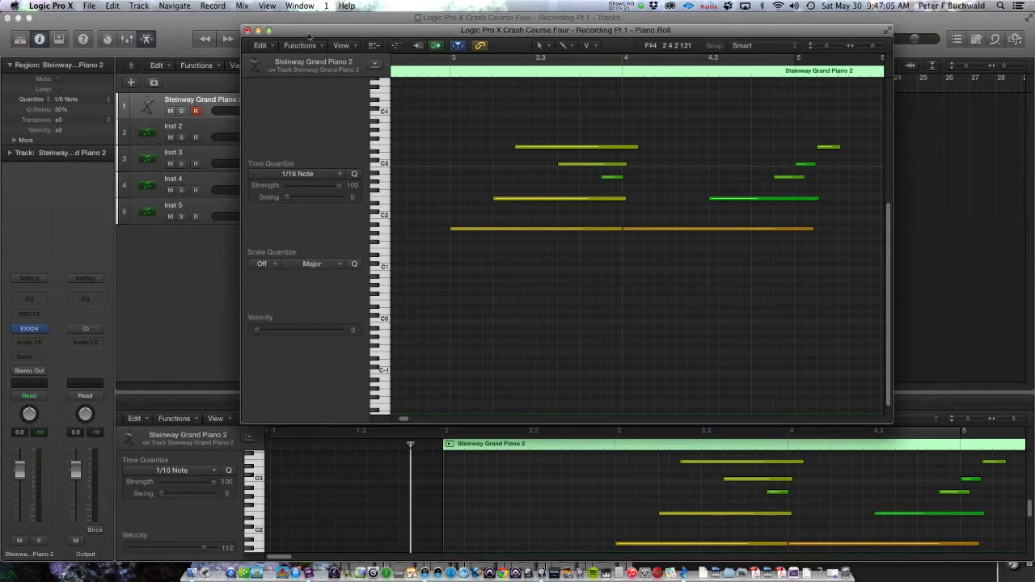
pyautogui.moveTo(315, 51); pyautogui.dragTo(625, 201)
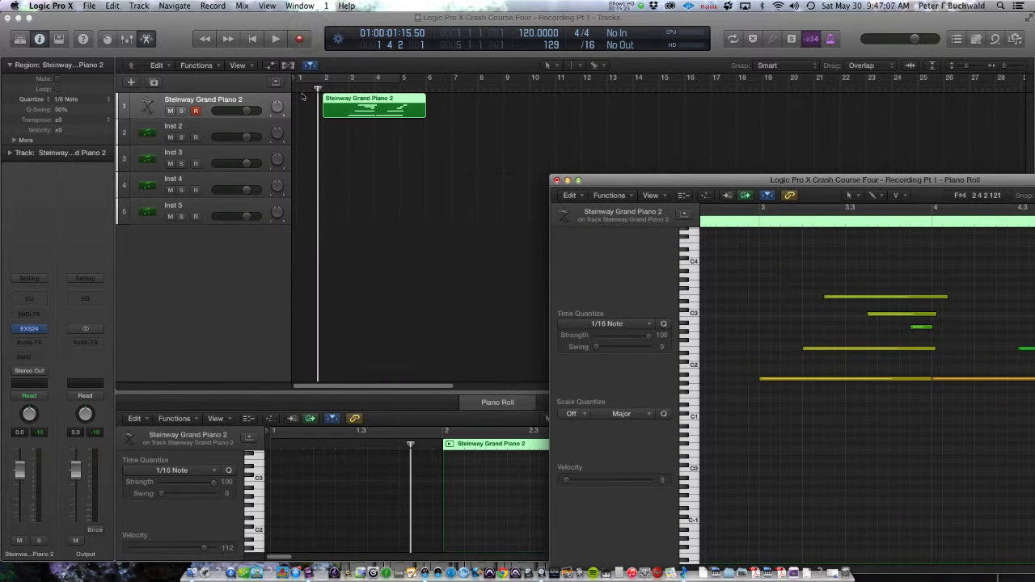
# Step: Play the Steinway take from bar 1, stopping near bar 5
pyautogui.press('Return')
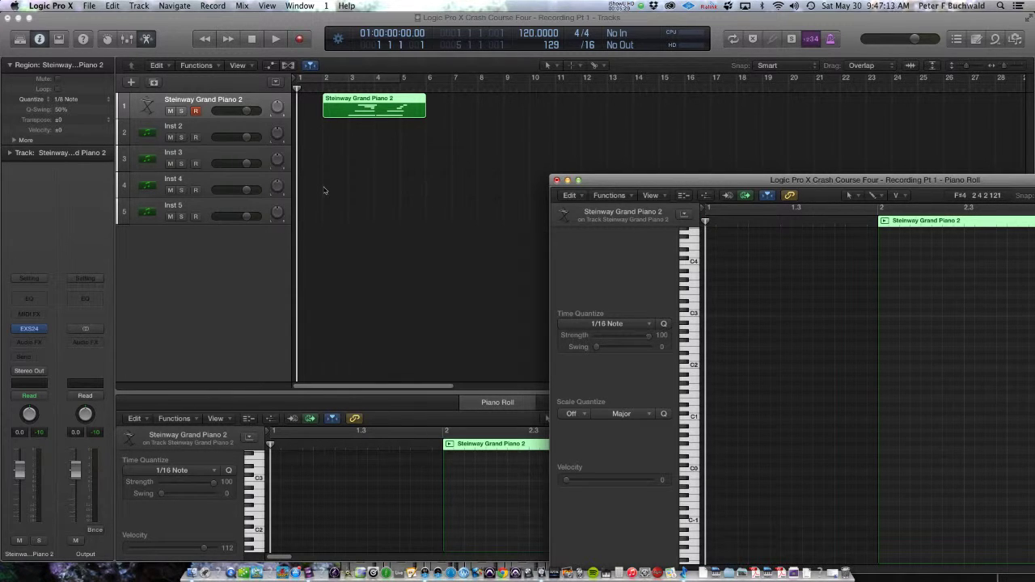
pyautogui.press('space')
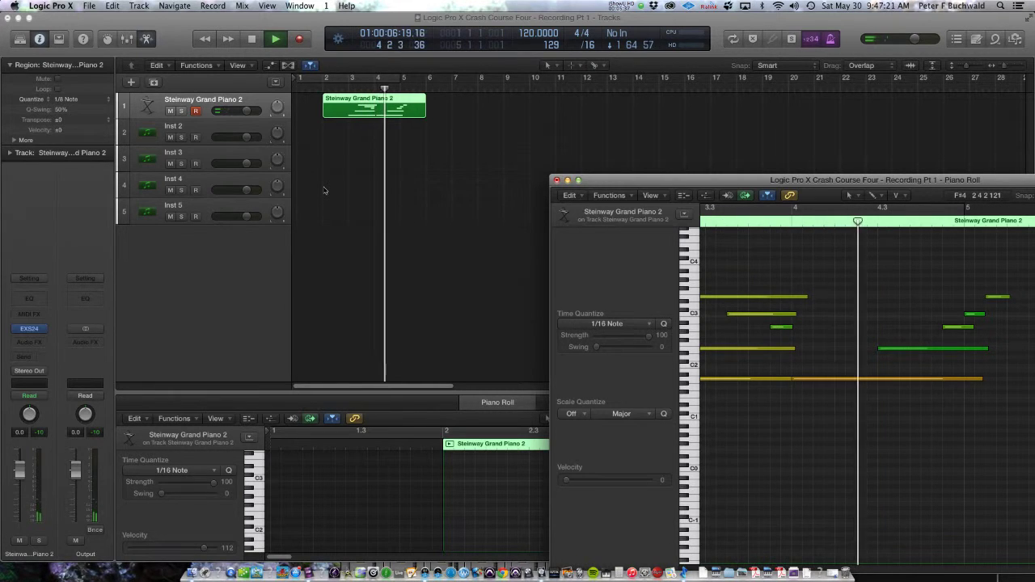
pyautogui.press('space')
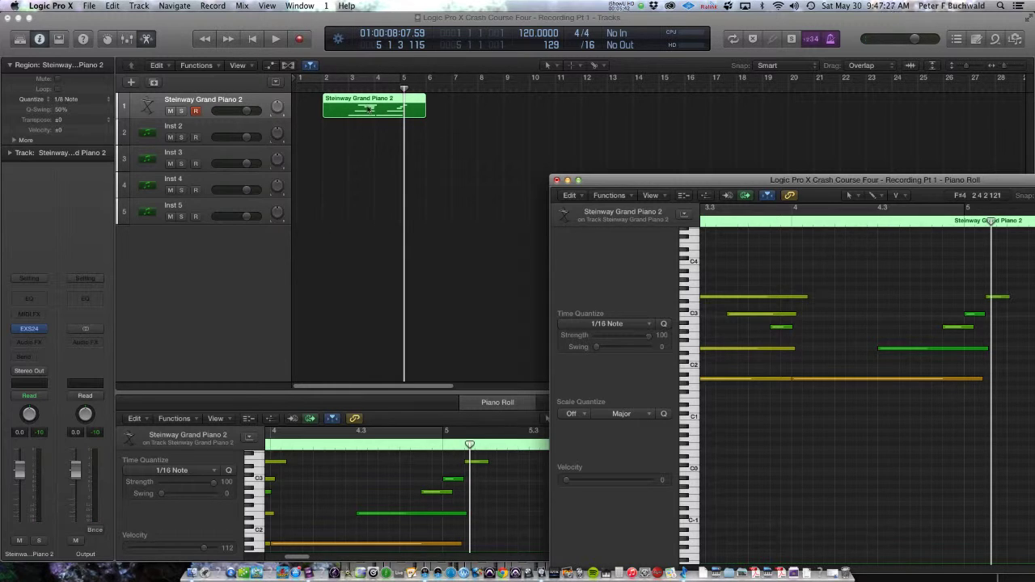
# Step: Expand the Region inspector's extra parameters and set Q-Strength to 50%
pyautogui.click(319, 141)
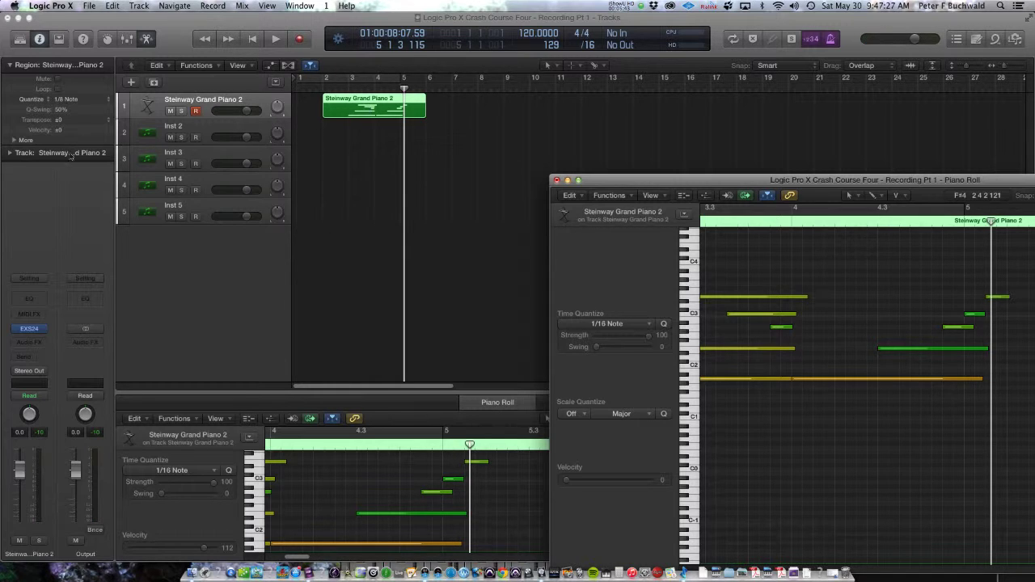
pyautogui.click(12, 140)
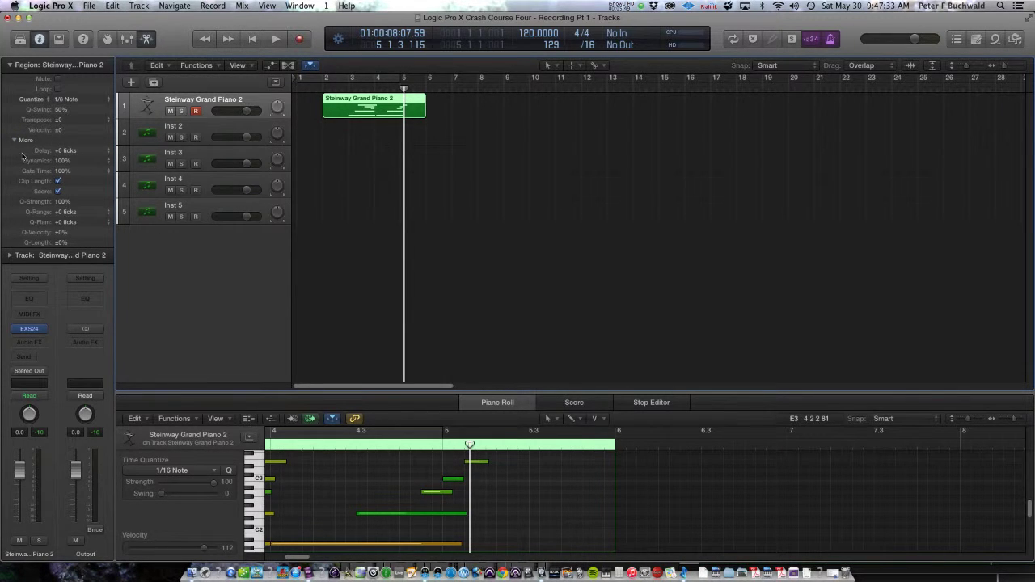
pyautogui.click(14, 140)
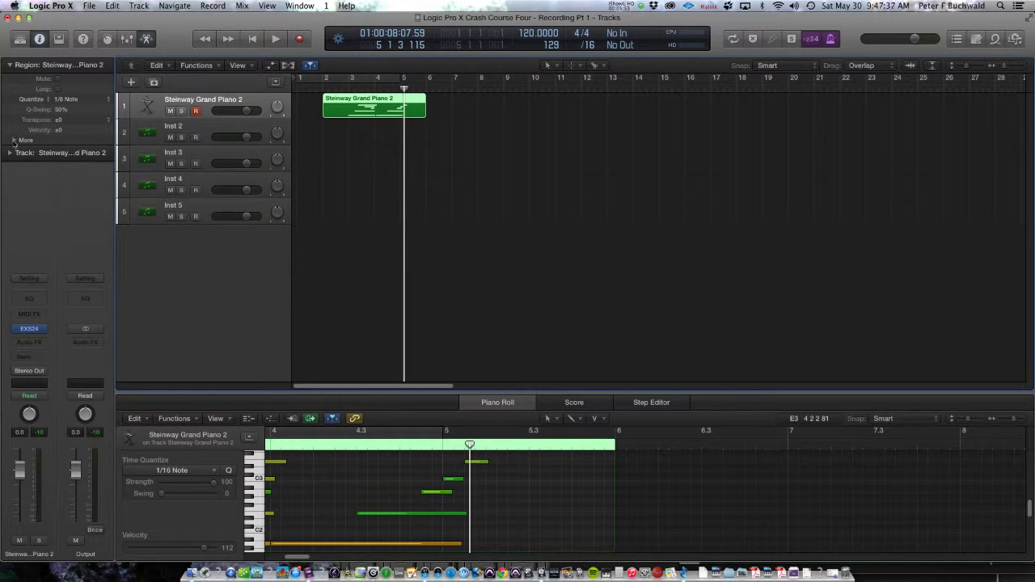
pyautogui.click(13, 141)
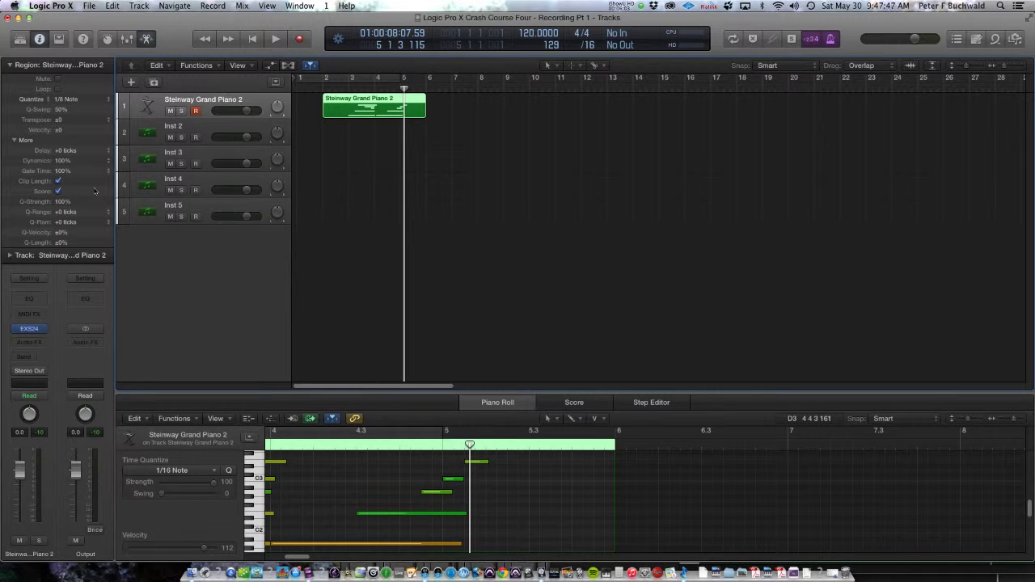
pyautogui.moveTo(59, 206); pyautogui.dragTo(59, 229)
# Step: Deselect the piano region and start playback from bar 7
pyautogui.click(359, 297)
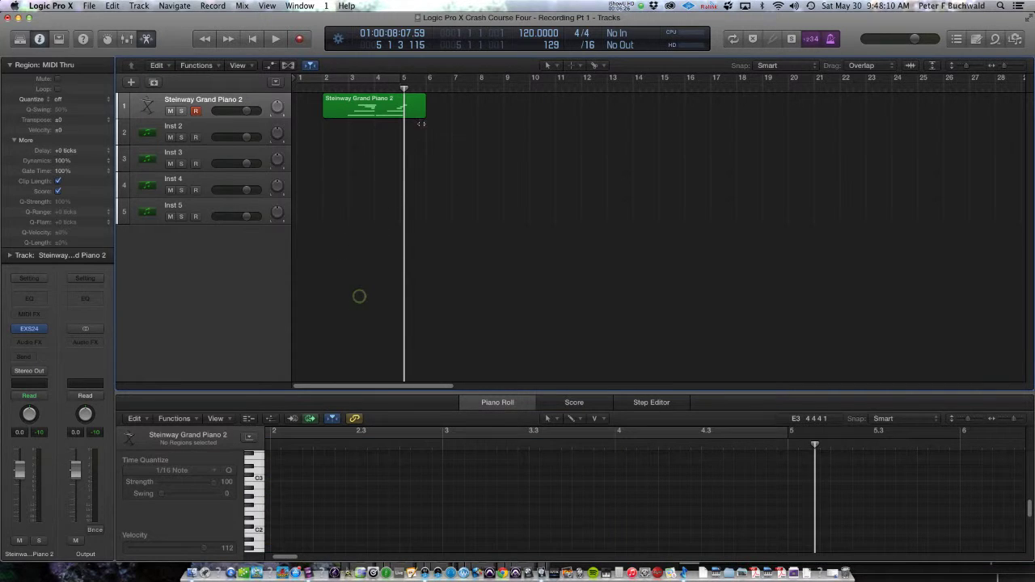
pyautogui.click(455, 88)
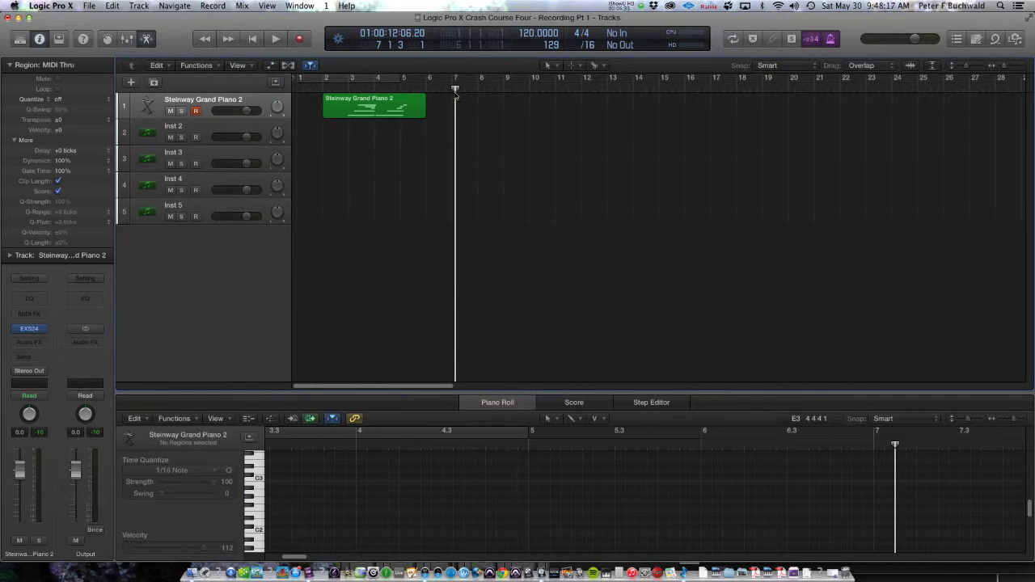
pyautogui.press('space')
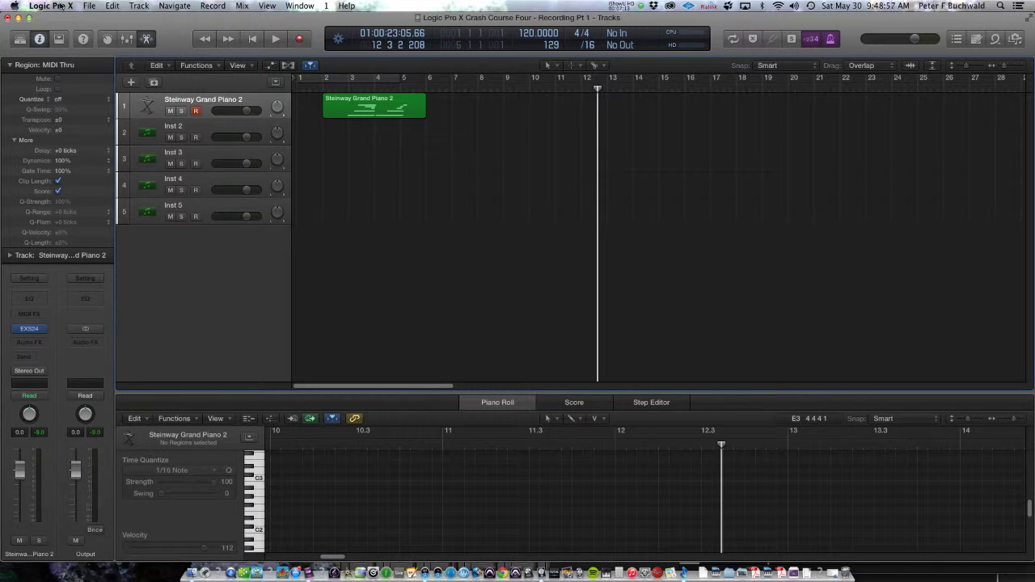
pyautogui.click(57, 7)
pyautogui.moveTo(64, 56)
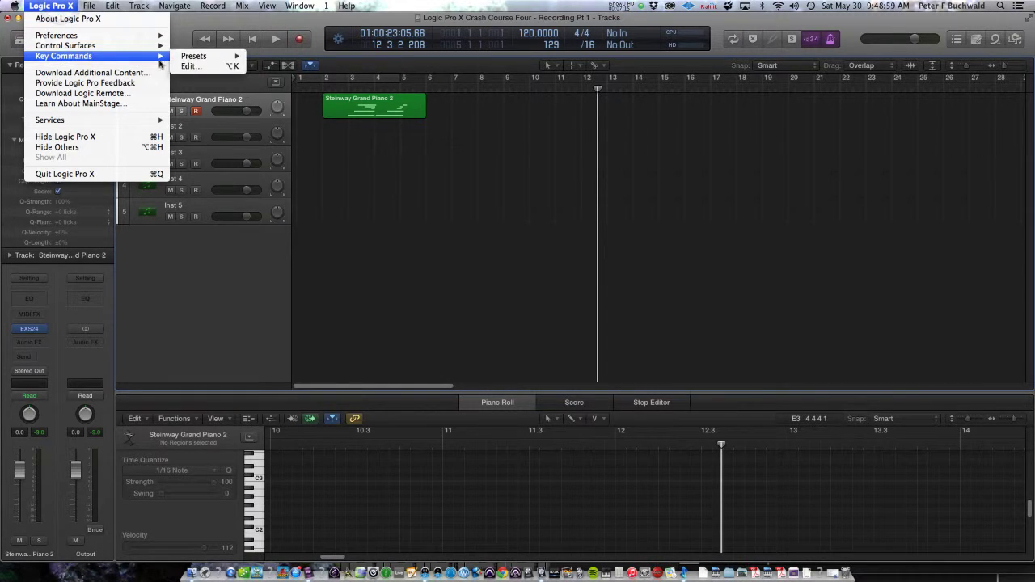
pyautogui.click(188, 67)
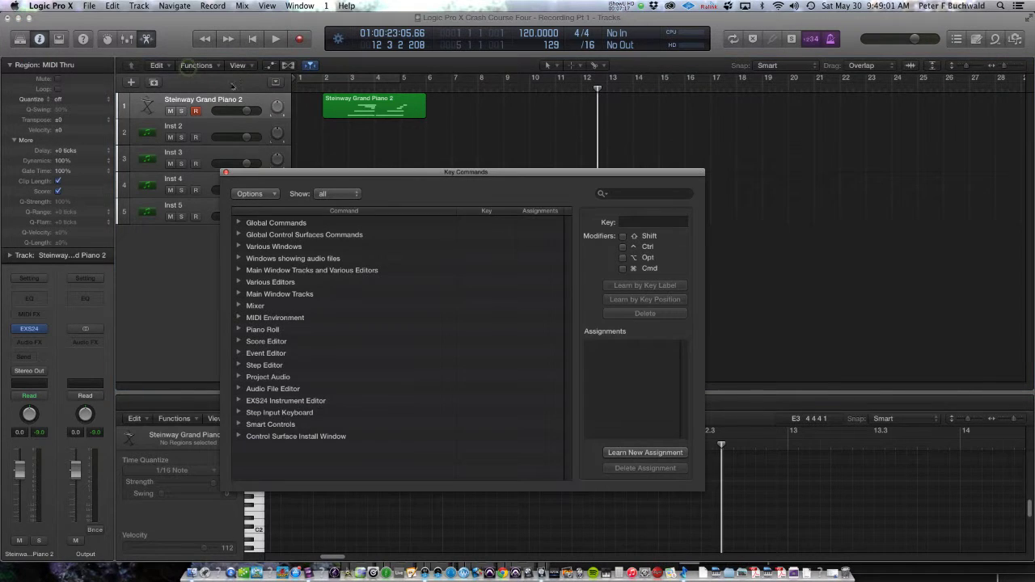
pyautogui.click(627, 195)
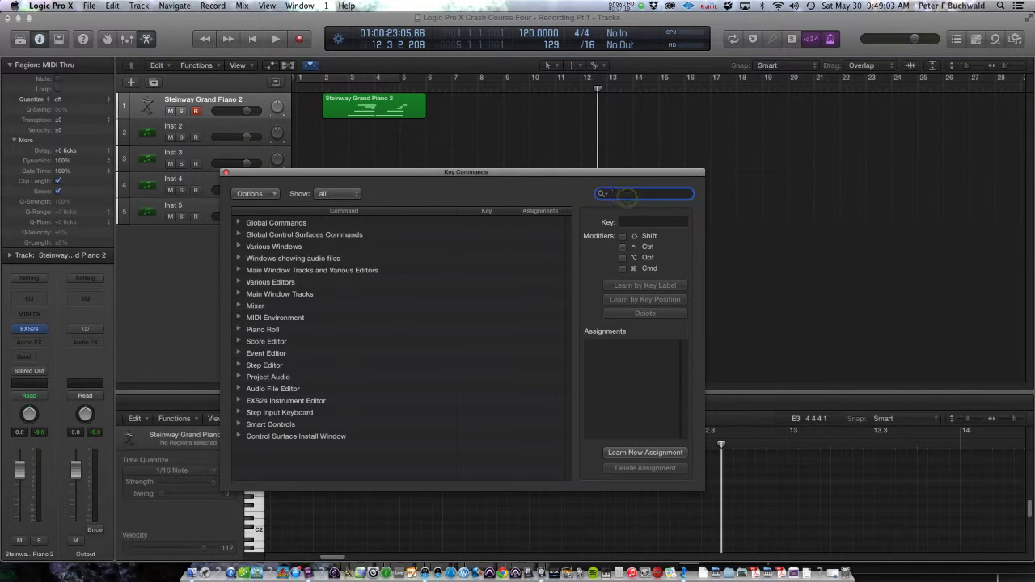
pyautogui.write('captu')
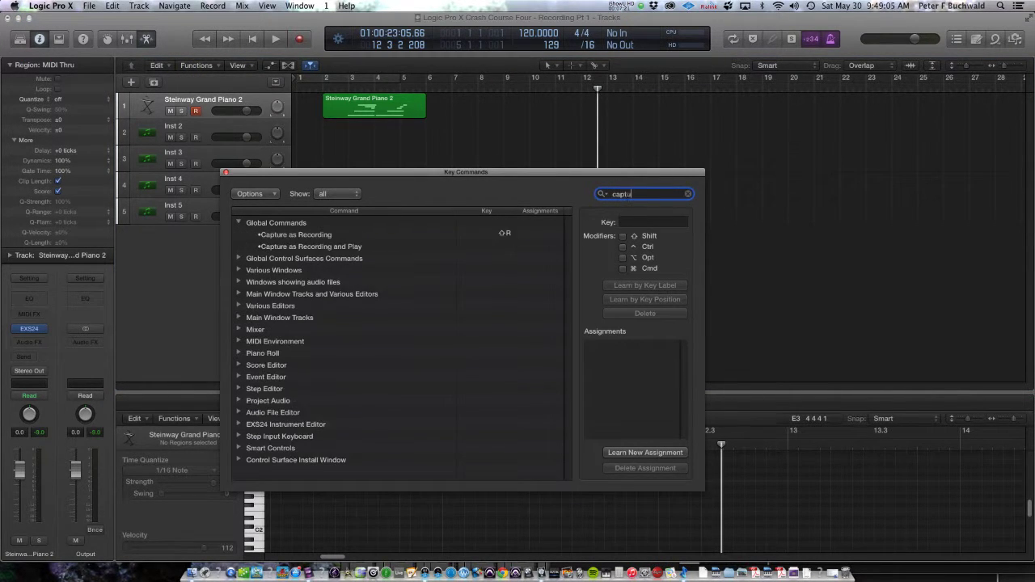
pyautogui.write('re')
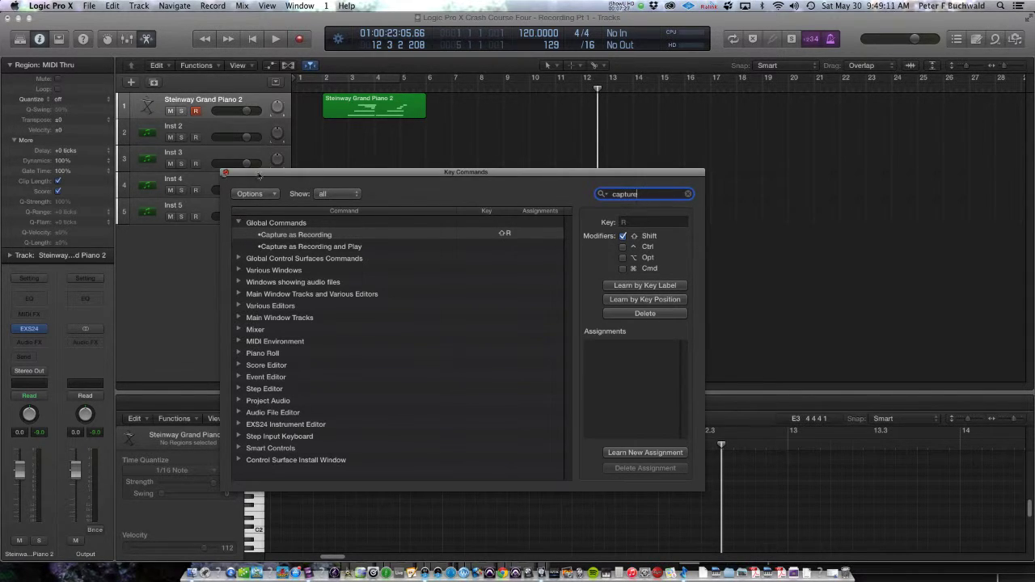
pyautogui.click(226, 172)
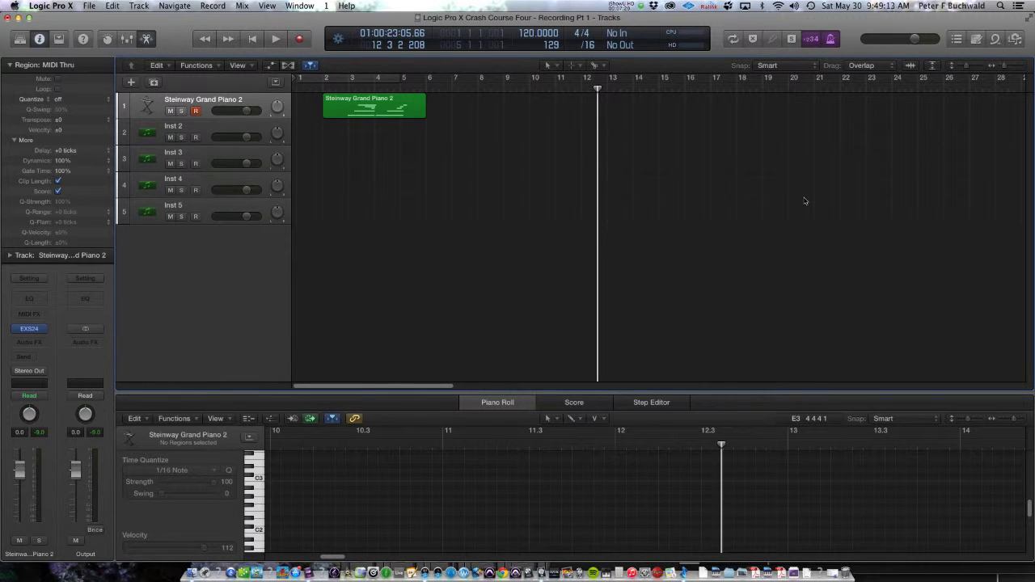
# Step: Capture the last playback as a new region at bar 9 and hide the note editor
pyautogui.hotkey('shift', 'r')
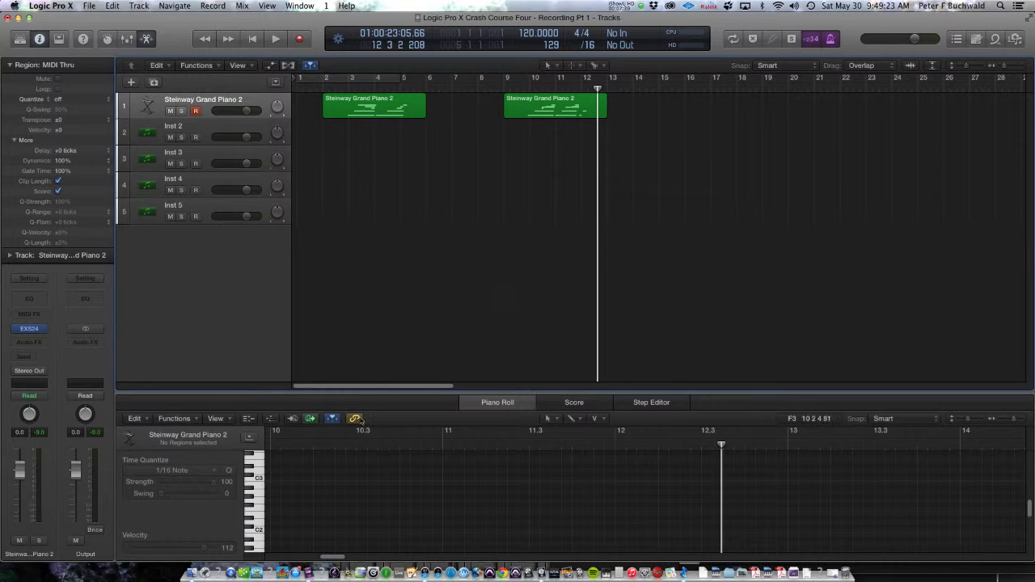
pyautogui.press('e')
pyautogui.click(460, 349)
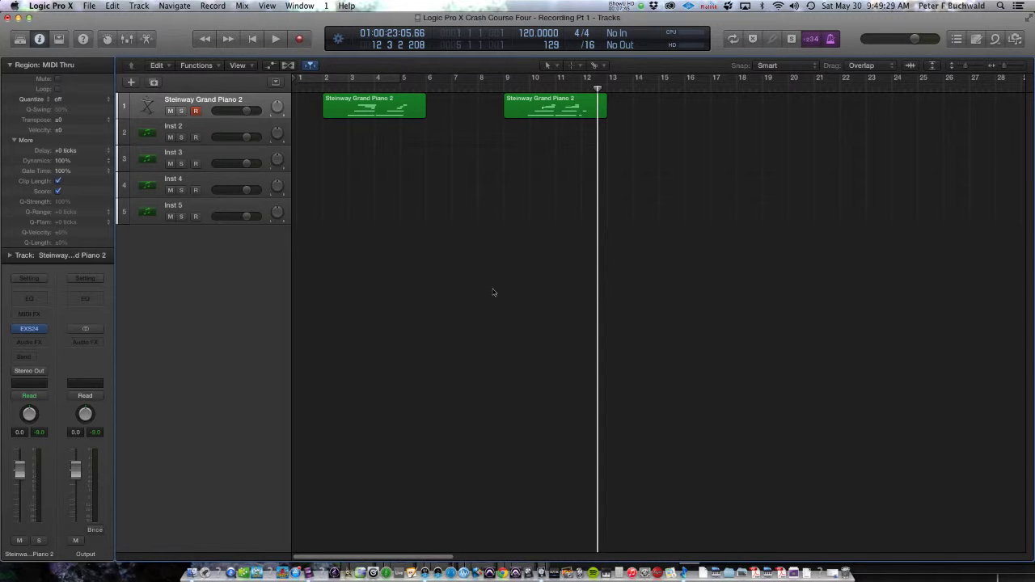
# Step: Open the first Steinway region's notes and lower the velocity of all of them
pyautogui.click(429, 311)
pyautogui.doubleClick(377, 111)
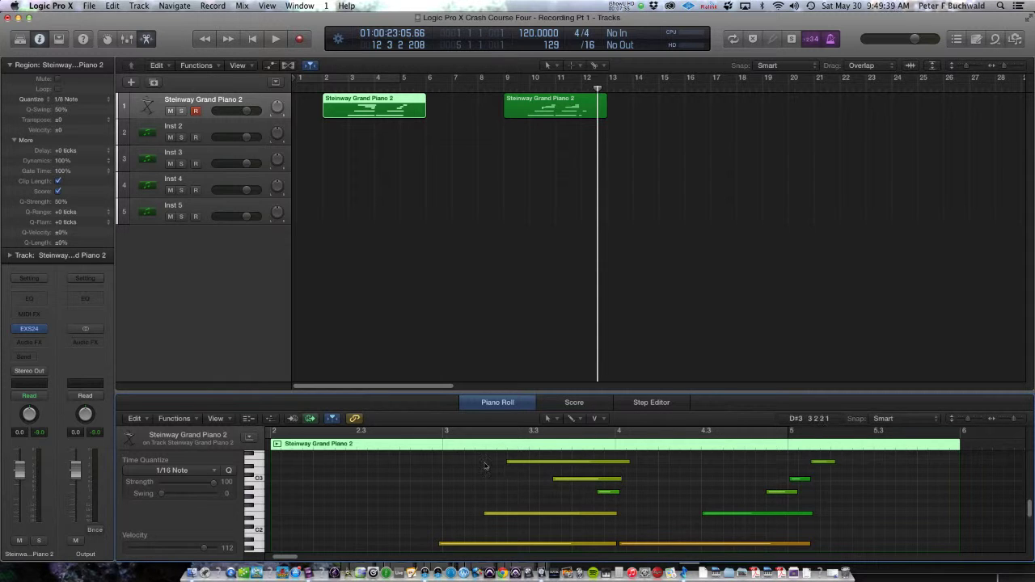
pyautogui.scroll(-3, 470, 458)
pyautogui.scroll(3, 470, 458)
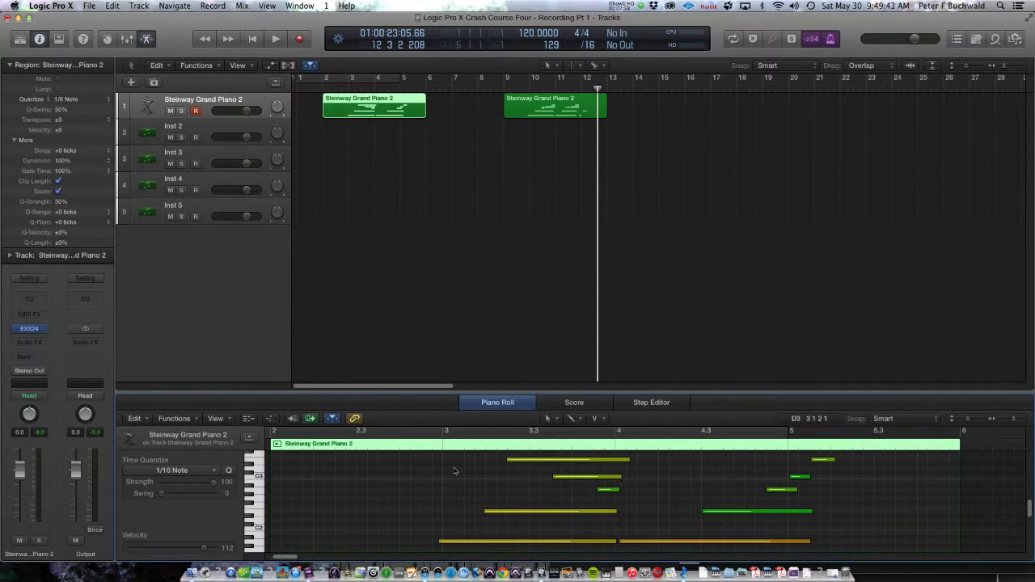
pyautogui.press('super+a')
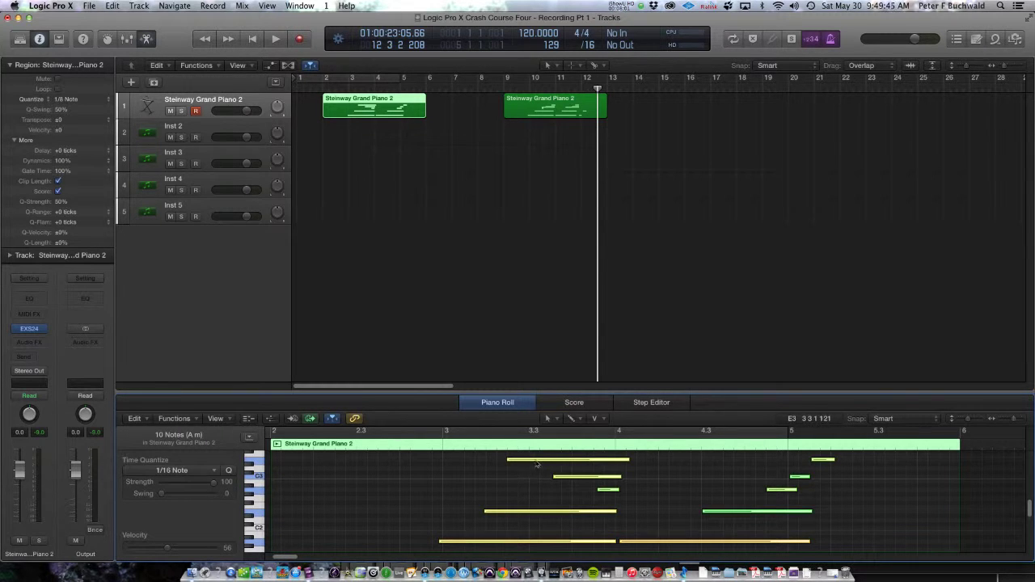
pyautogui.click(545, 463)
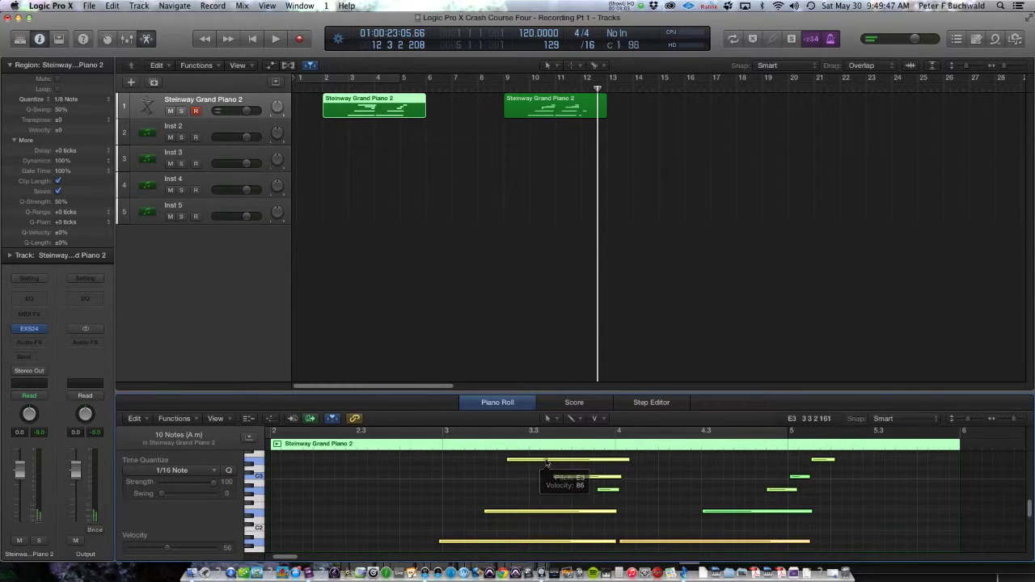
pyautogui.moveTo(546, 463); pyautogui.dragTo(546, 462)
pyautogui.keyDown('ctrl'); pyautogui.keyDown('super'); pyautogui.click(547, 464); pyautogui.keyUp('super'); pyautogui.keyUp('ctrl')
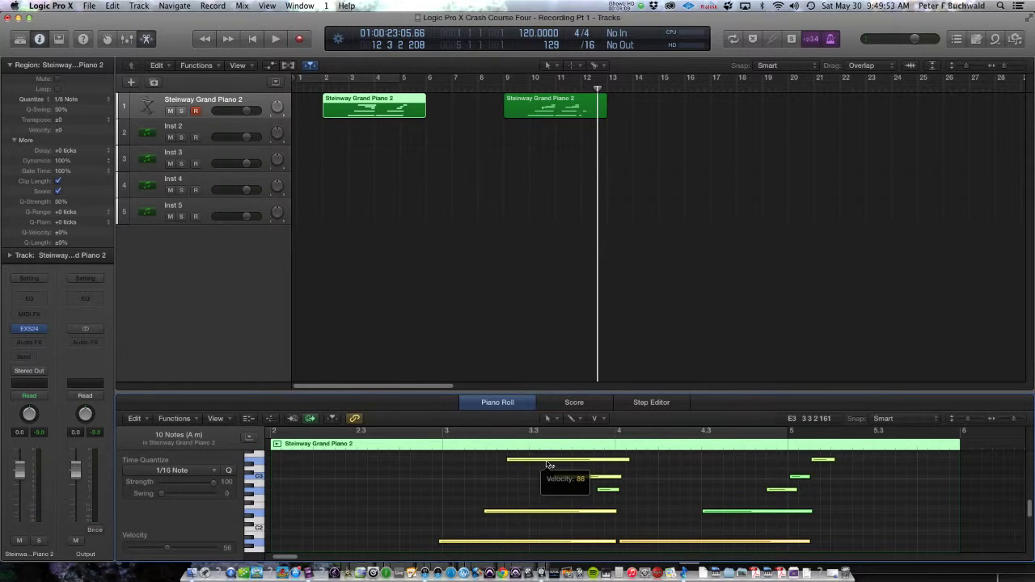
pyautogui.moveTo(546, 463); pyautogui.dragTo(552, 429)
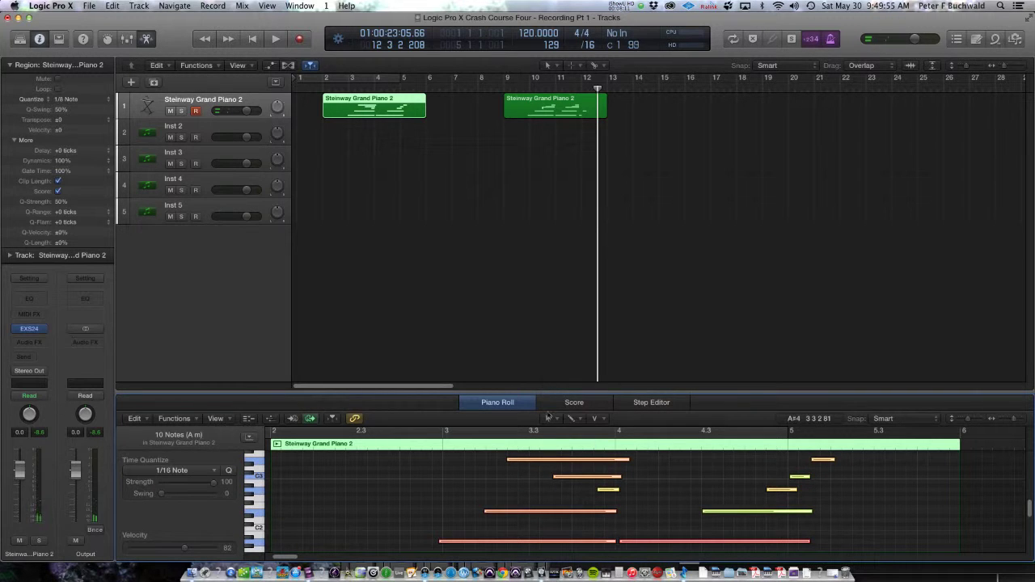
pyautogui.click(553, 463)
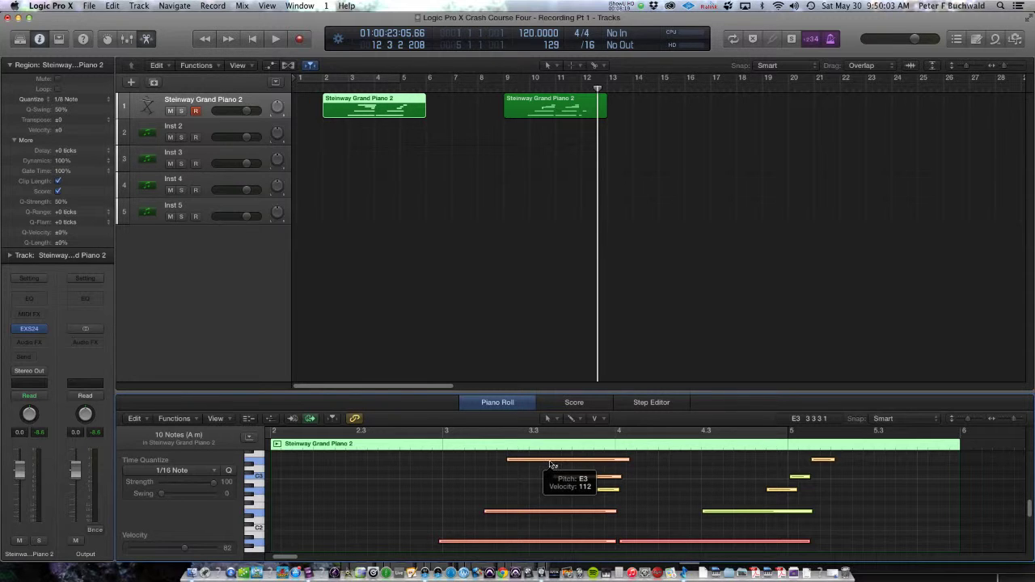
pyautogui.moveTo(553, 464); pyautogui.dragTo(561, 553)
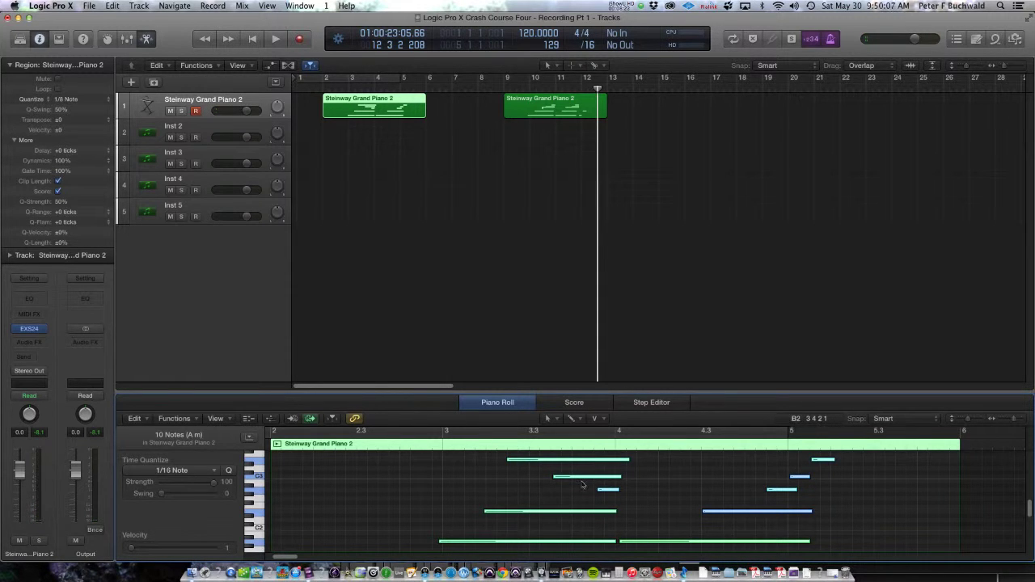
# Step: Set the short C3 note at bar 5 to velocity 87
pyautogui.click(462, 489)
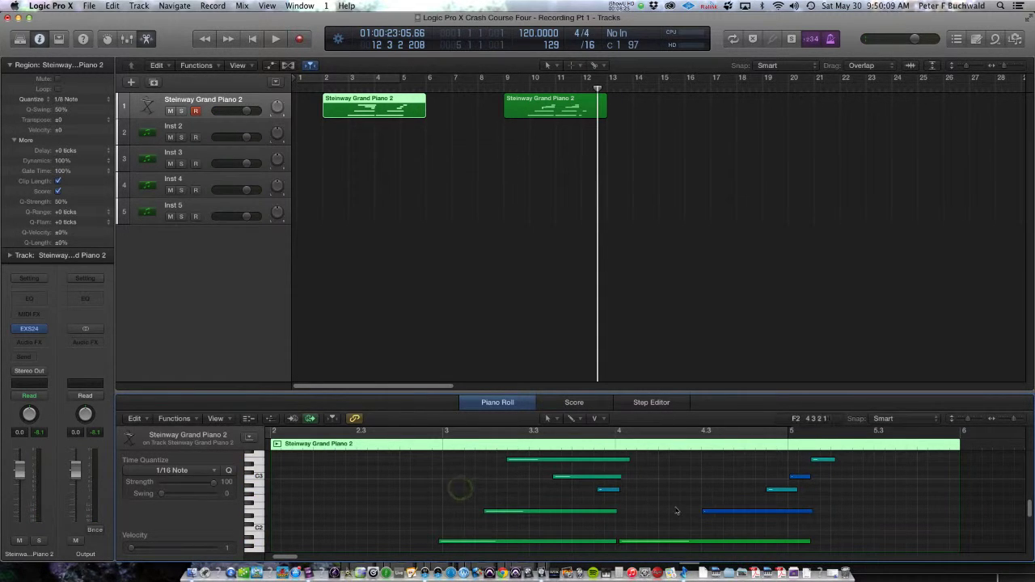
pyautogui.click(803, 481)
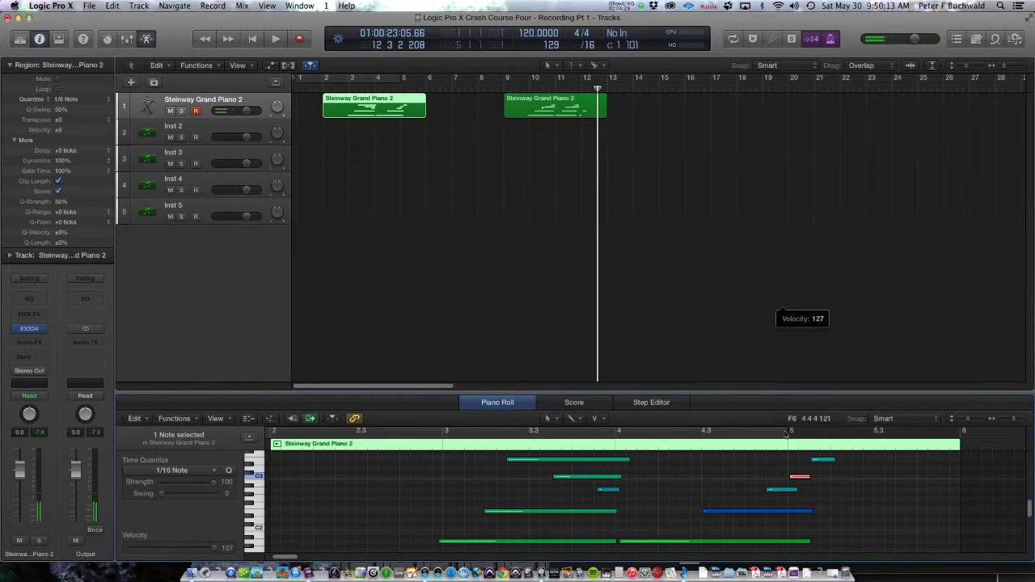
pyautogui.click(849, 488)
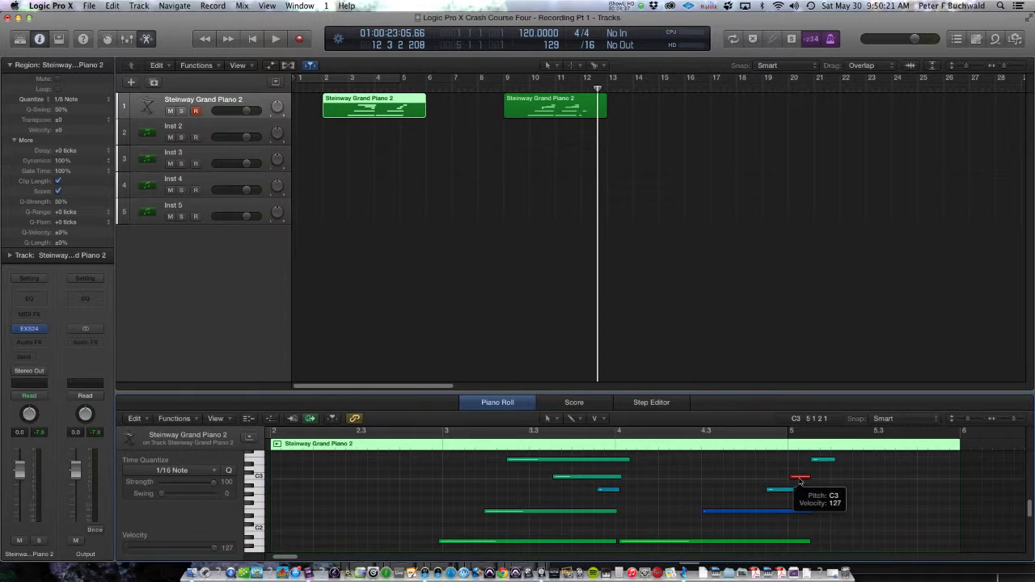
pyautogui.moveTo(801, 480); pyautogui.dragTo(801, 536)
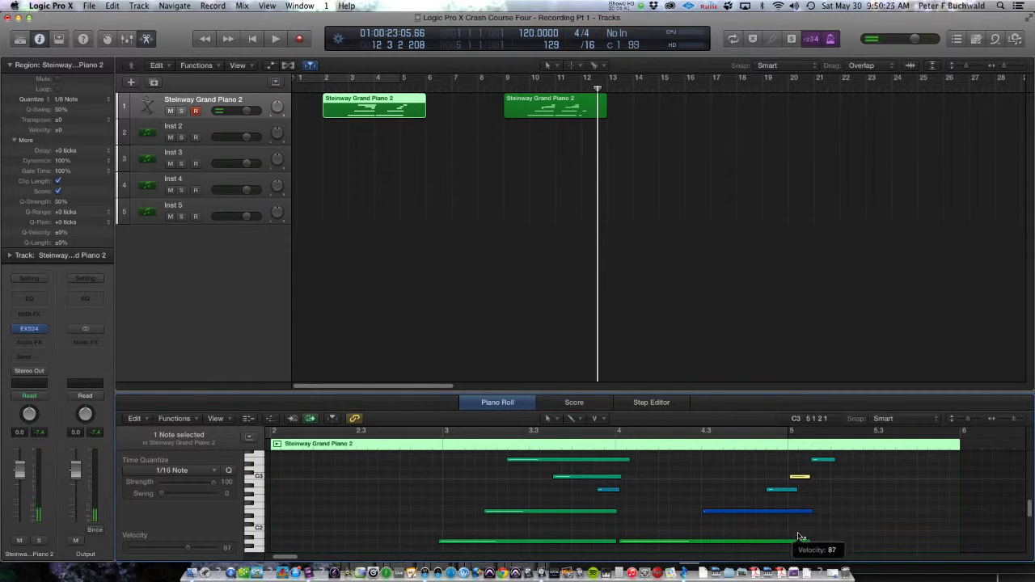
pyautogui.click(819, 483)
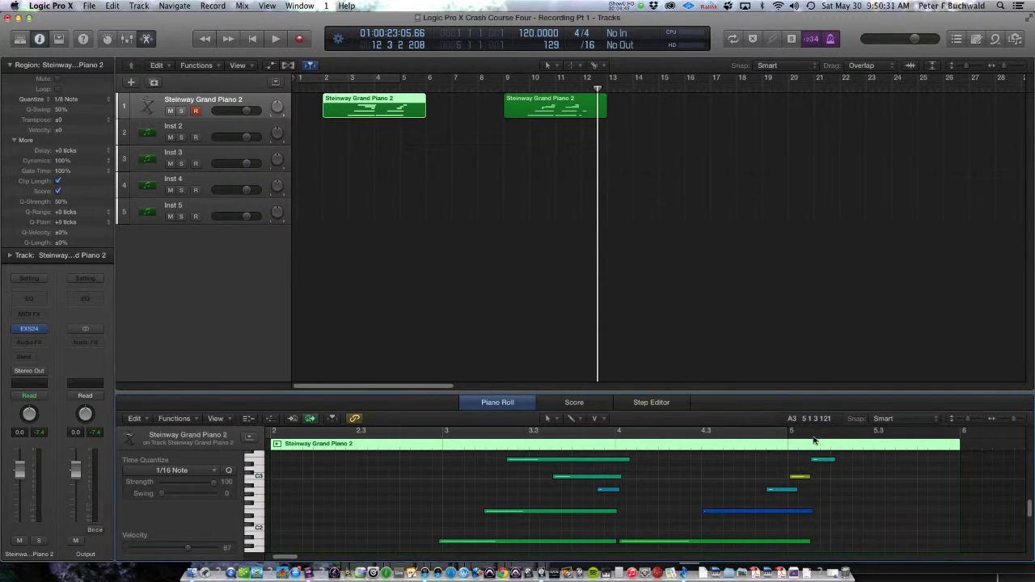
# Step: Select the bar-9 region, then play from bar 3 and stop near bar 4
pyautogui.click(346, 305)
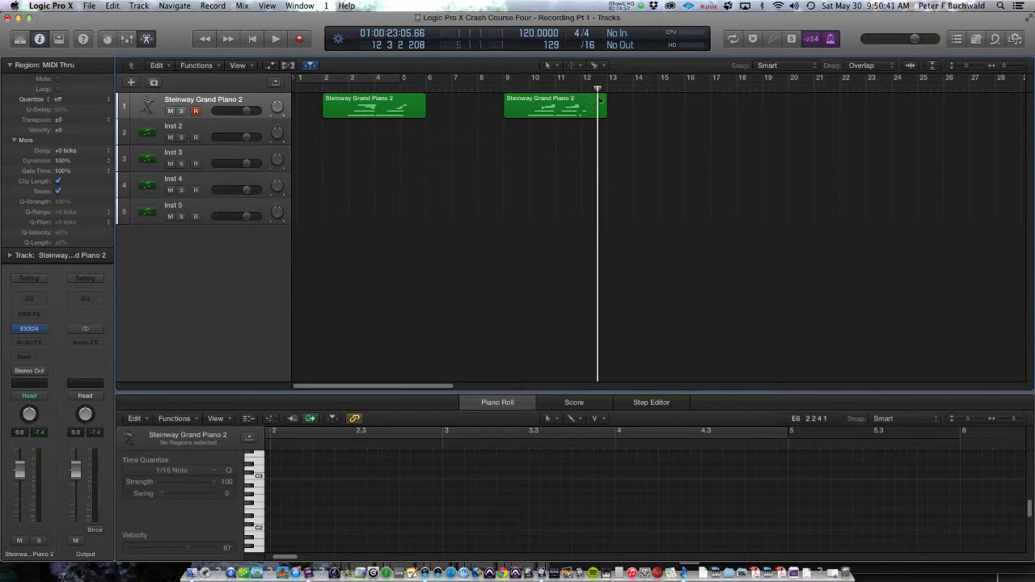
pyautogui.moveTo(605, 98)
pyautogui.mouseDown()
pyautogui.moveTo(874, 99)
pyautogui.moveTo(602, 105)
pyautogui.mouseUp()
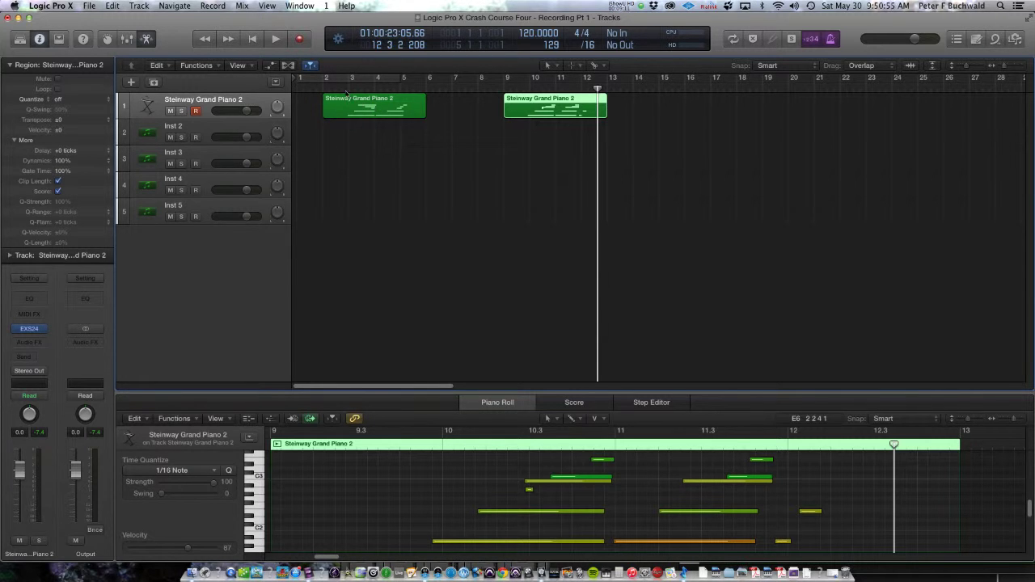
pyautogui.click(346, 88)
pyautogui.press('space')
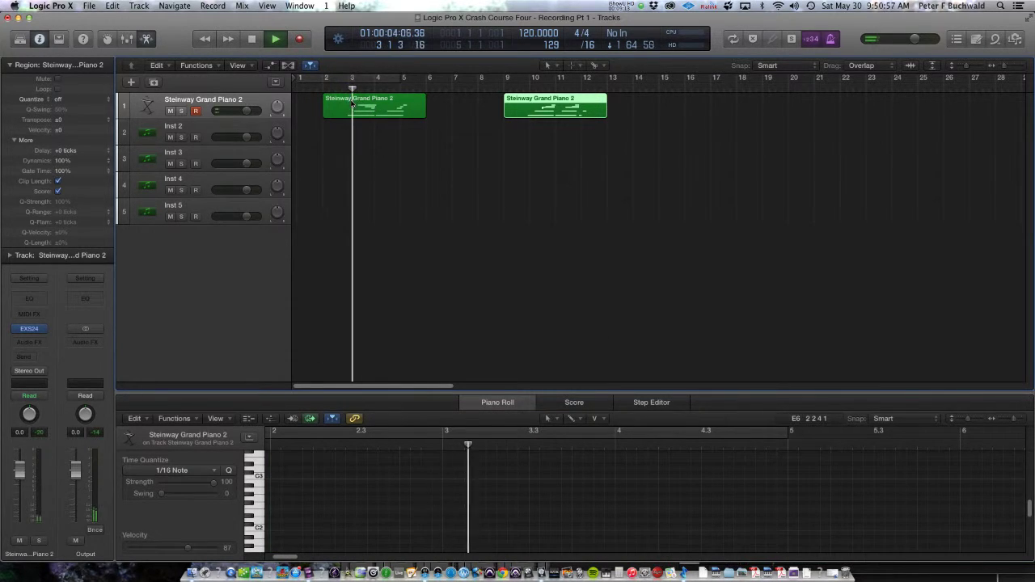
pyautogui.press('space')
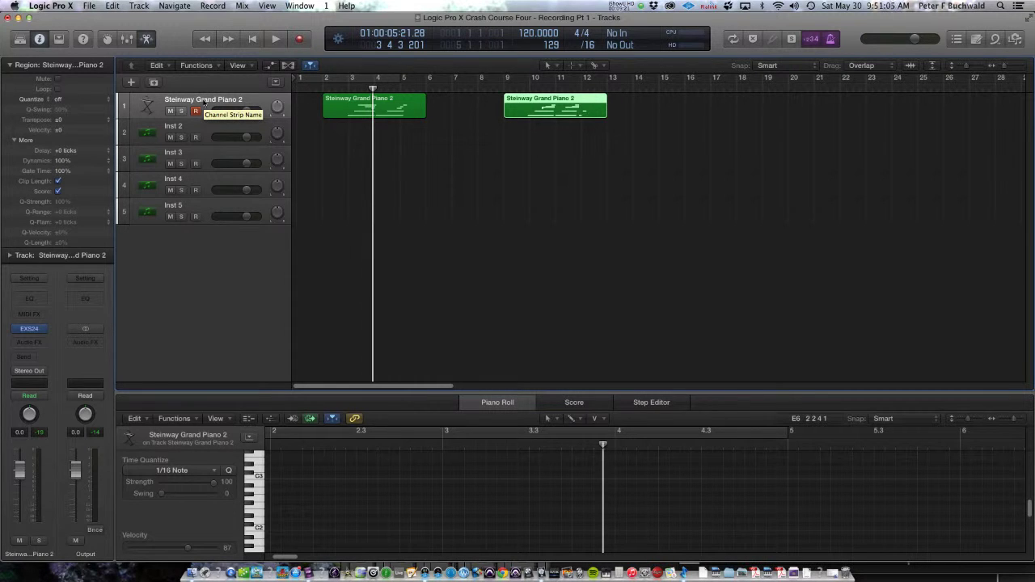
# Step: Duplicate the Steinway Grand Piano 2 track and set its Transpose to +7
pyautogui.press('super+d')
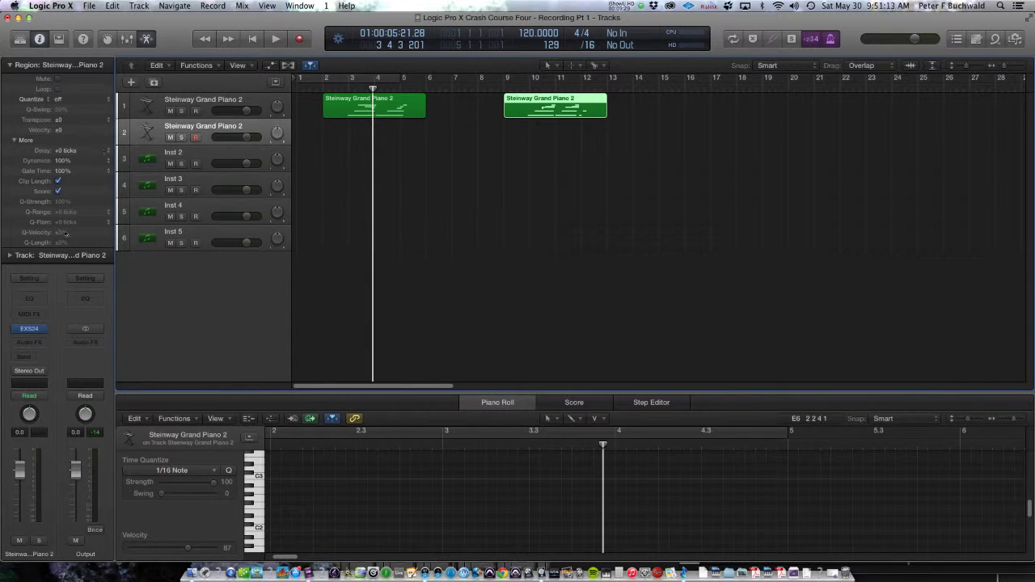
pyautogui.click(10, 255)
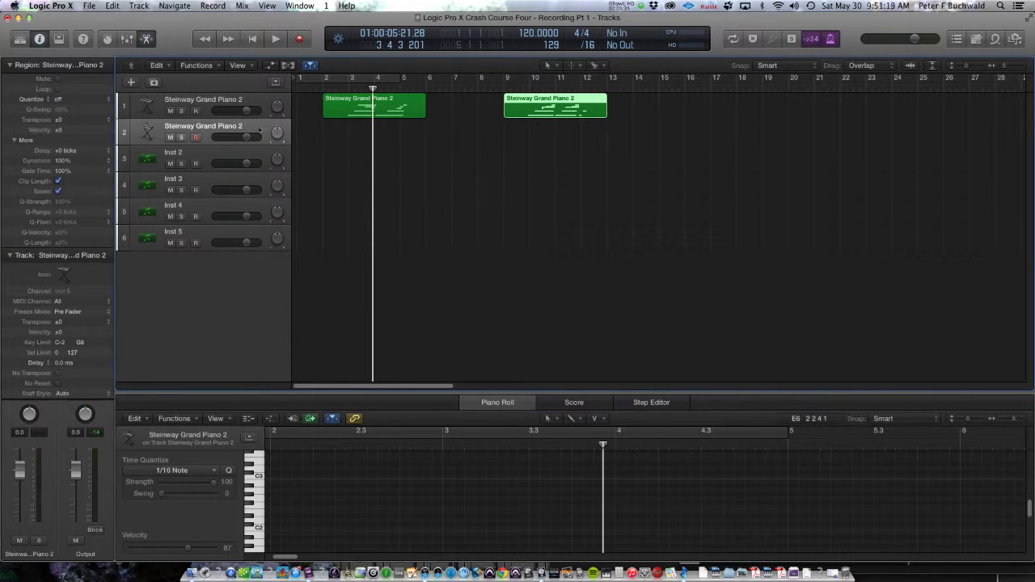
pyautogui.click(59, 324)
# Step: Copy the bars 2–5 region onto track 2, adjust track 1's pan and volume, and audition
pyautogui.moveTo(350, 111); pyautogui.dragTo(350, 146)
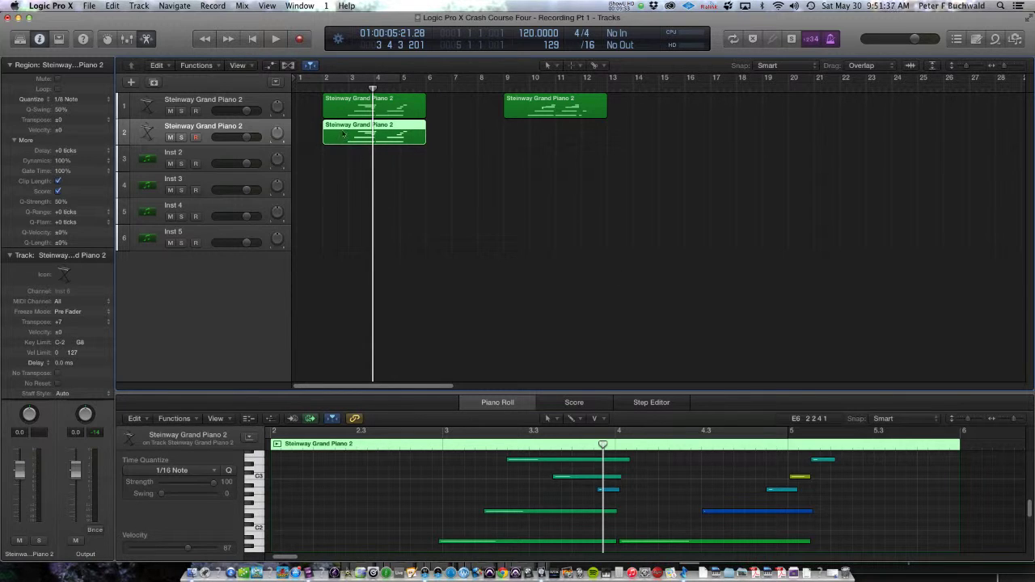
pyautogui.click(313, 89)
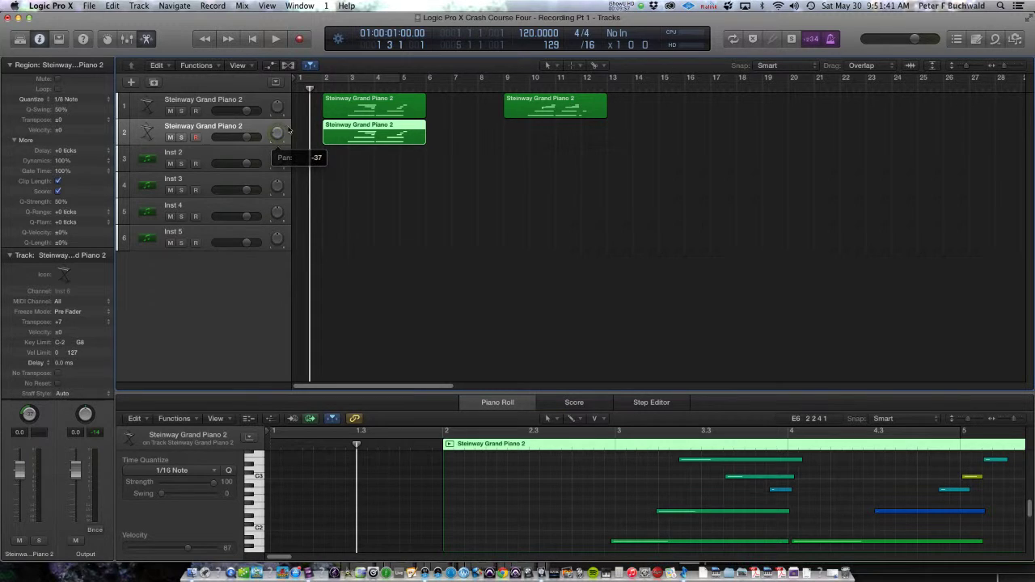
pyautogui.moveTo(277, 134)
pyautogui.mouseDown()
pyautogui.moveTo(278, 107)
pyautogui.moveTo(258, 111)
pyautogui.mouseUp()
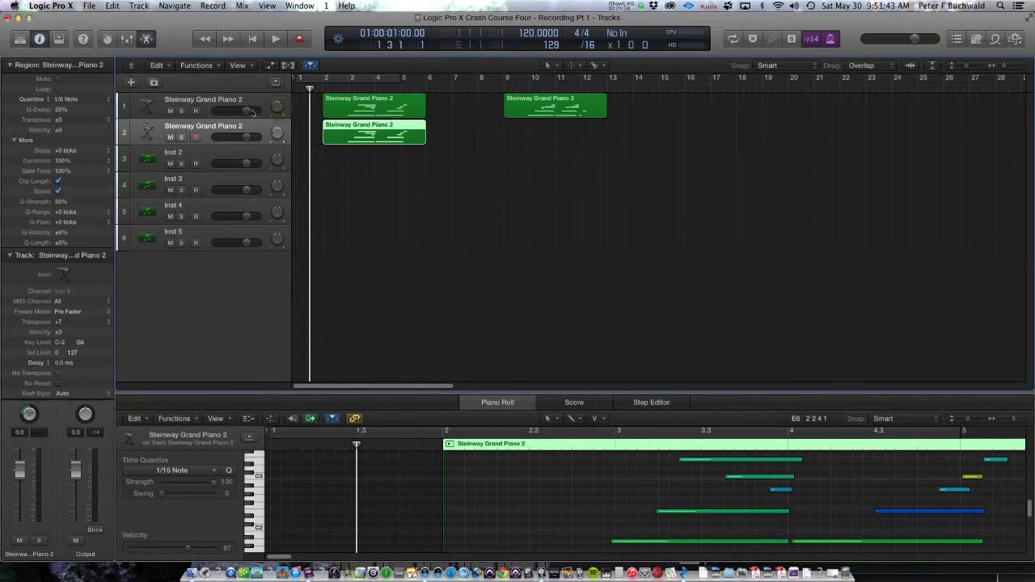
pyautogui.moveTo(249, 111)
pyautogui.mouseDown()
pyautogui.moveTo(238, 111)
pyautogui.moveTo(236, 136)
pyautogui.mouseUp()
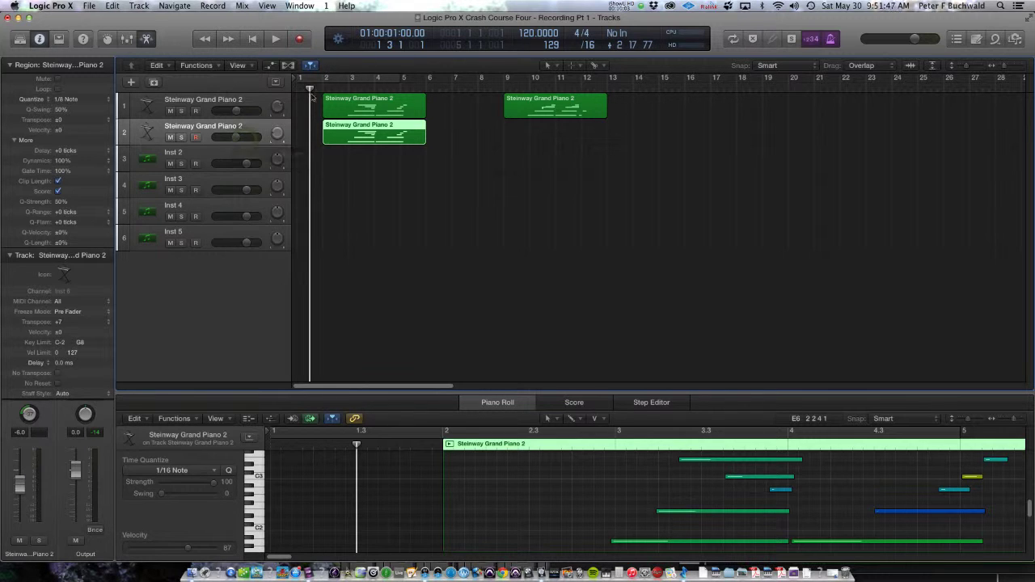
pyautogui.press('space')
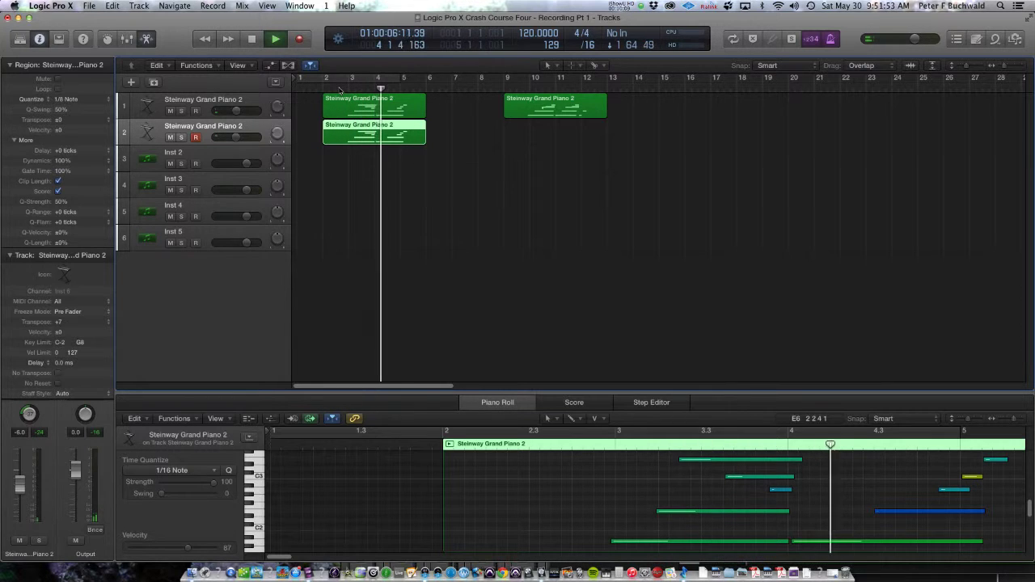
pyautogui.press('space')
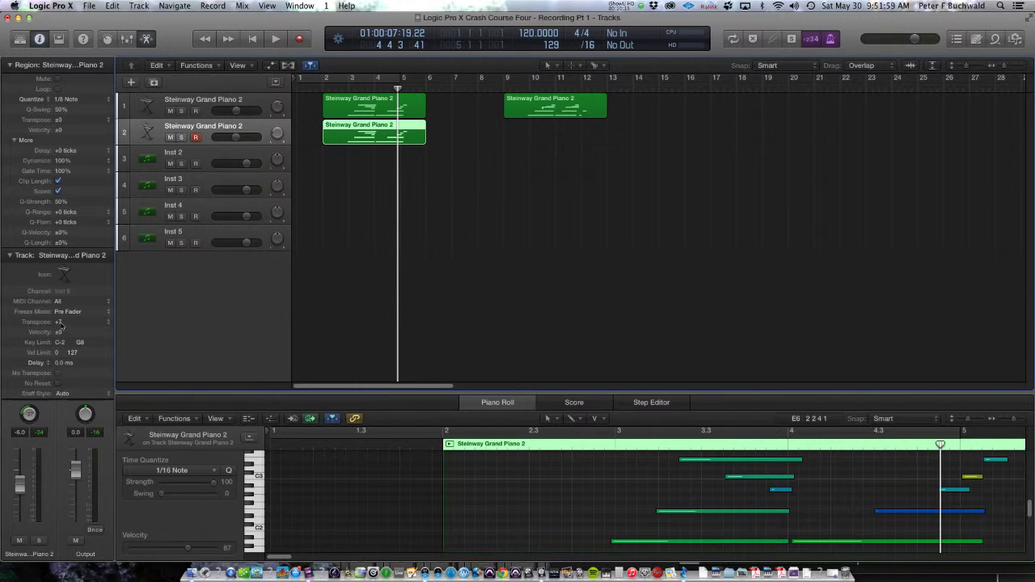
# Step: Raise track 2's Transpose to +12, set its volume to -10.6 dB, and play from bar 2
pyautogui.moveTo(60, 322); pyautogui.dragTo(60, 301)
pyautogui.moveTo(235, 139); pyautogui.dragTo(230, 137)
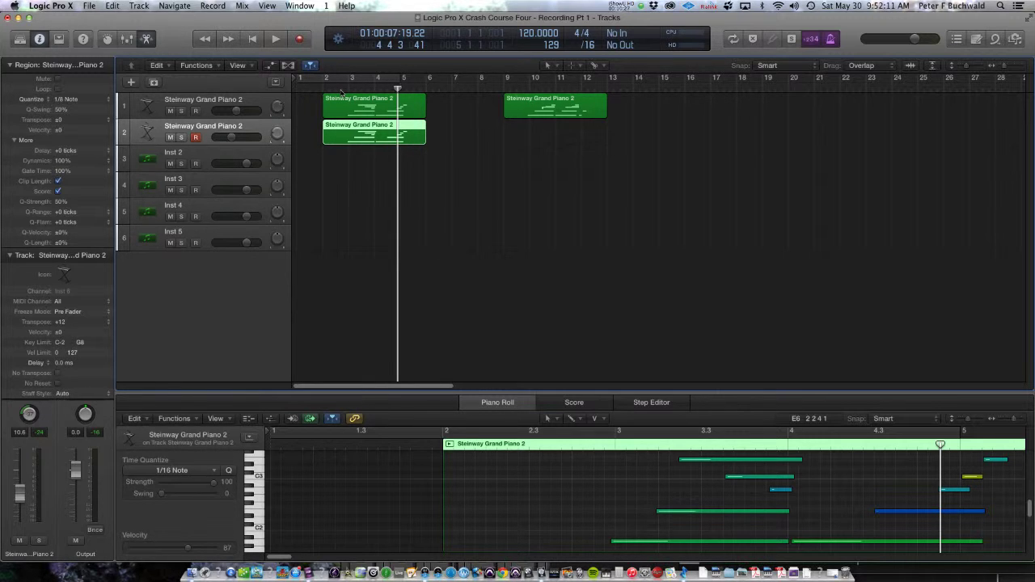
pyautogui.doubleClick(341, 90)
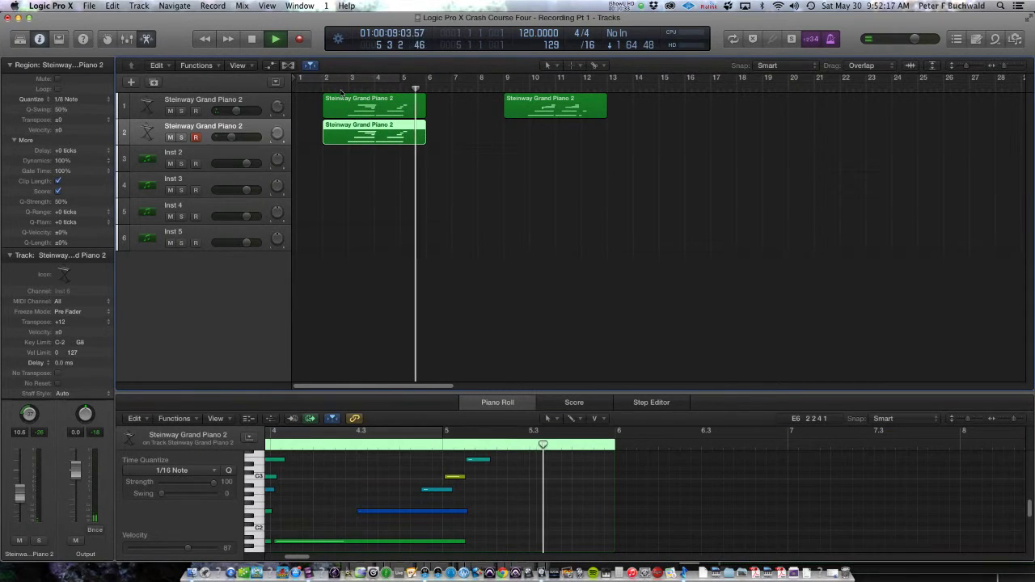
# Step: Replace track 2's region with an alias of track 1's Steinway take
pyautogui.press('space')
pyautogui.moveTo(351, 200); pyautogui.dragTo(373, 144)
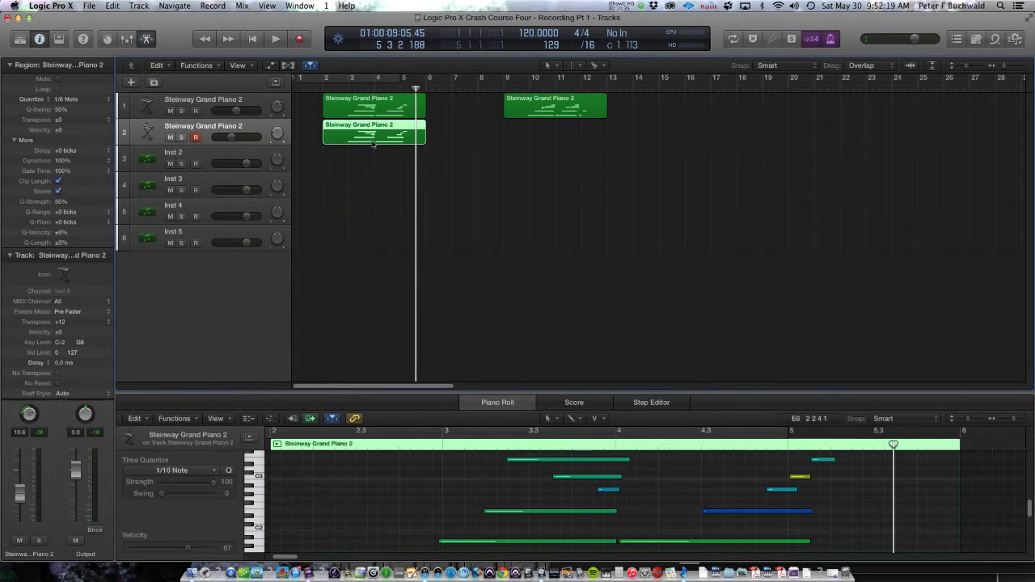
pyautogui.press('Delete')
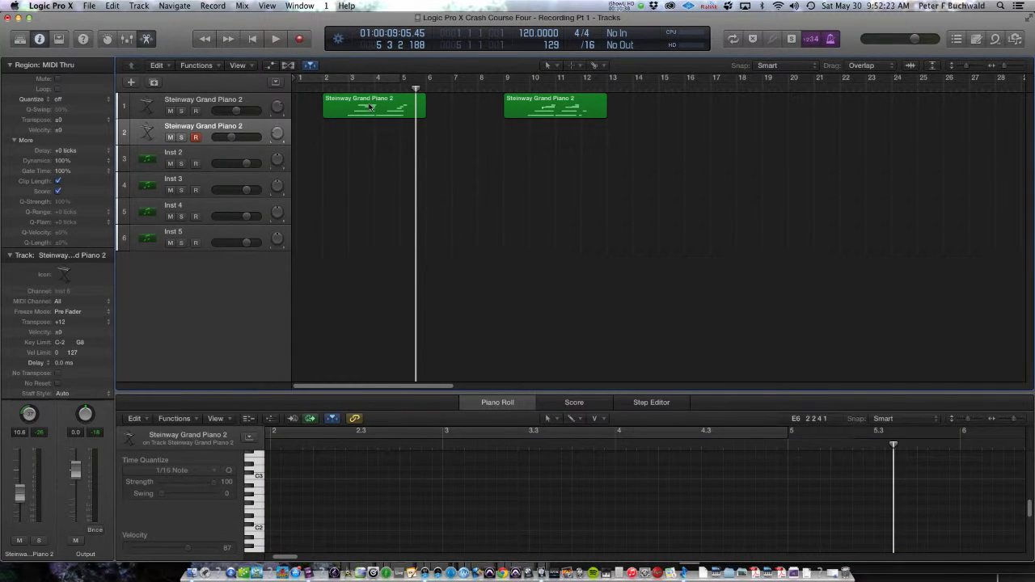
pyautogui.moveTo(370, 107); pyautogui.dragTo(372, 142)
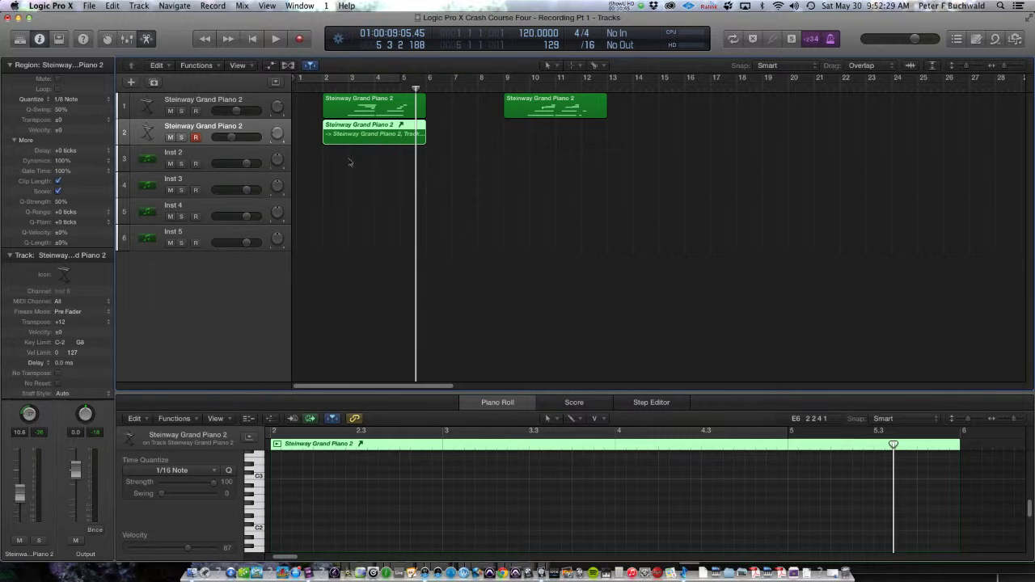
# Step: Delete the bars 9–12 region and extend aliases through bar 9 on all three tracks
pyautogui.click(508, 109)
pyautogui.press('Delete')
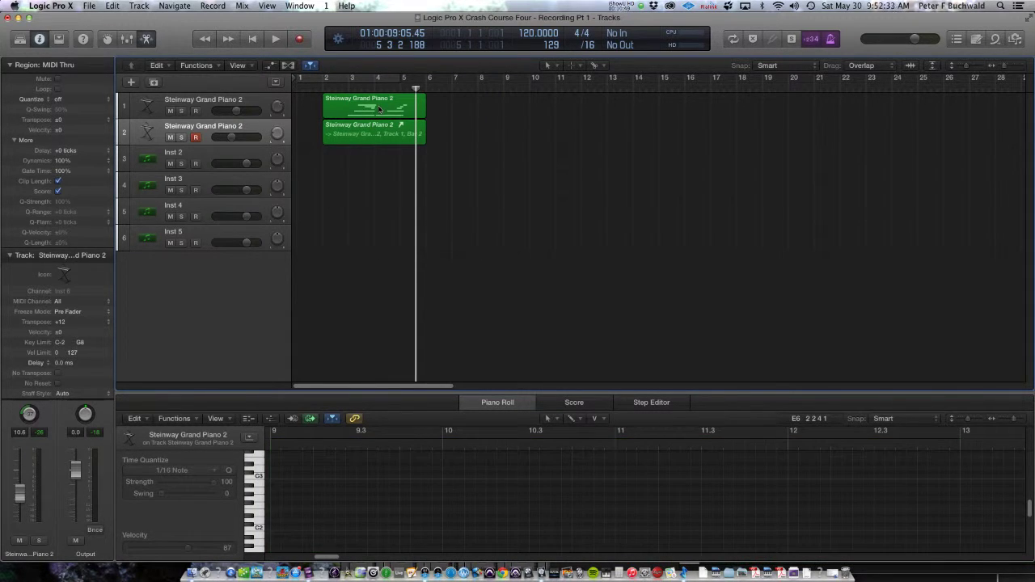
pyautogui.moveTo(378, 109)
pyautogui.mouseDown()
pyautogui.moveTo(484, 111)
pyautogui.moveTo(479, 134)
pyautogui.mouseUp()
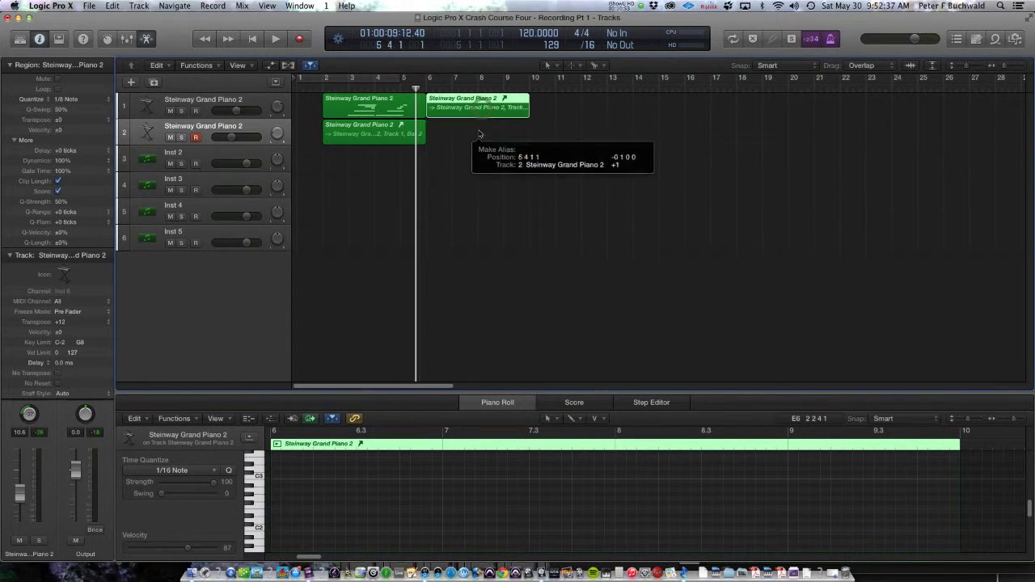
pyautogui.press('super+z')
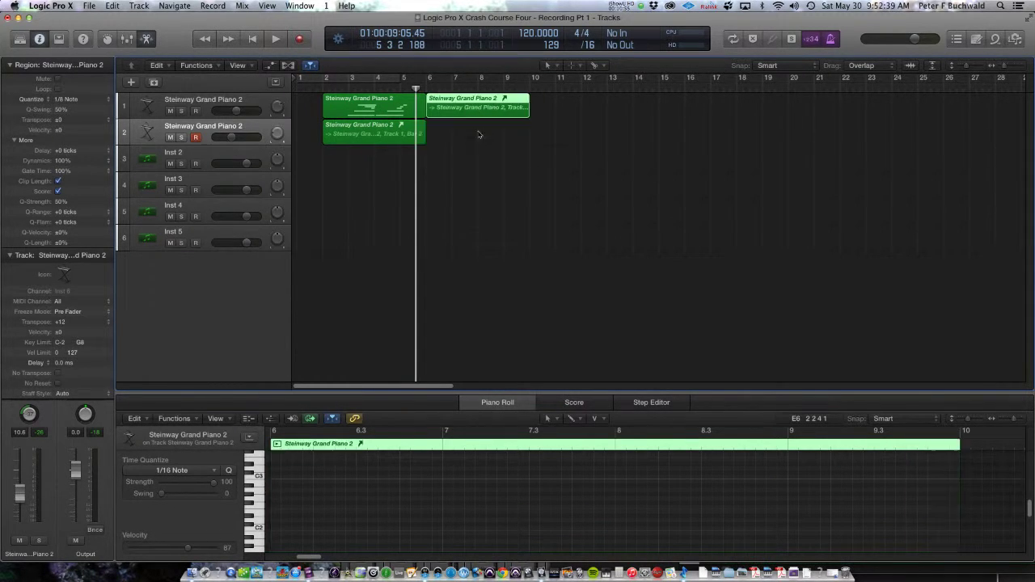
pyautogui.moveTo(466, 105)
pyautogui.mouseDown()
pyautogui.moveTo(469, 158)
pyautogui.moveTo(372, 162)
pyautogui.mouseUp()
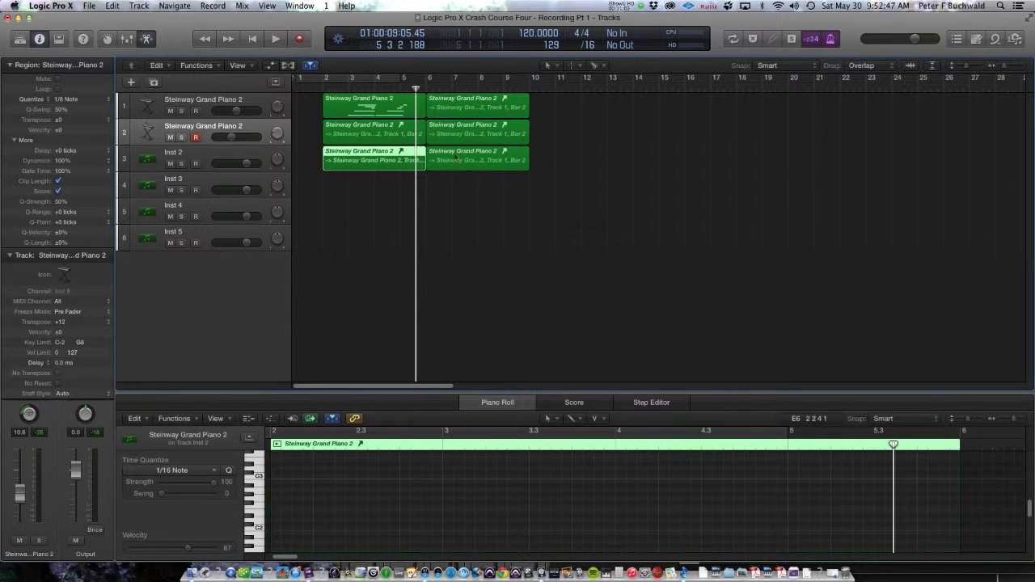
# Step: Move the A2 note in the original region down to G2, then deselect all regions
pyautogui.click(389, 113)
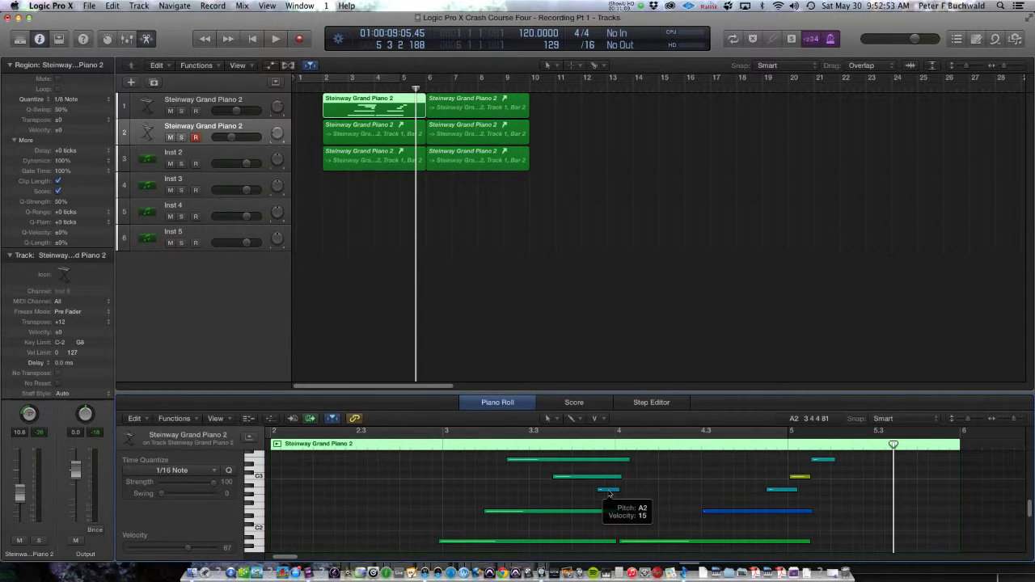
pyautogui.moveTo(608, 491); pyautogui.dragTo(610, 501)
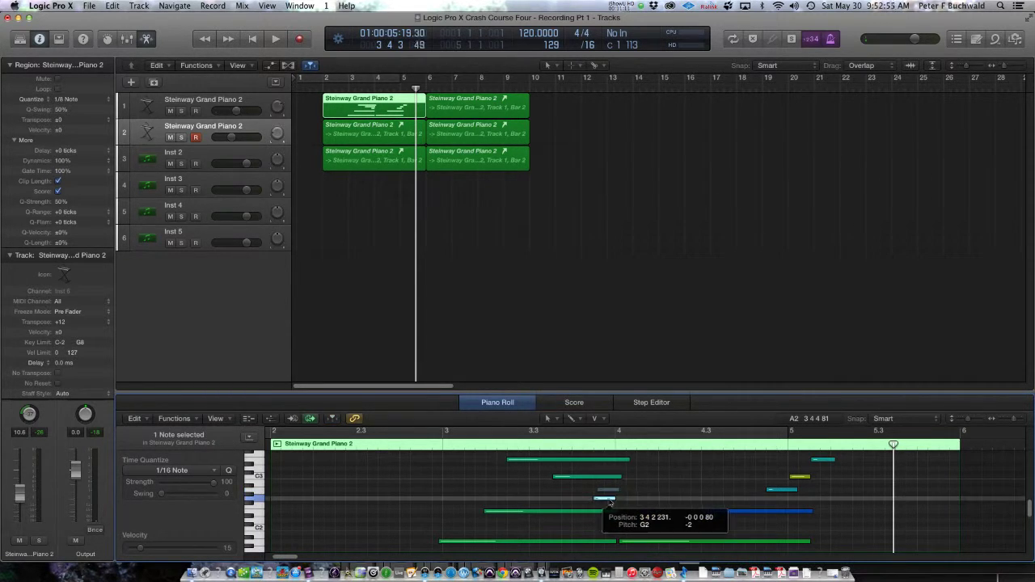
pyautogui.moveTo(609, 502); pyautogui.dragTo(610, 502)
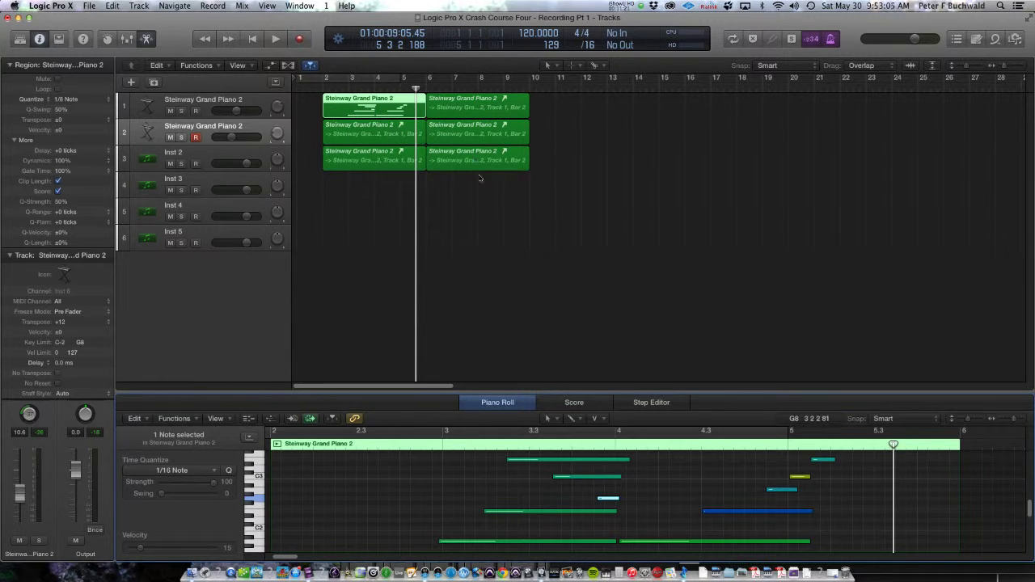
pyautogui.click(476, 319)
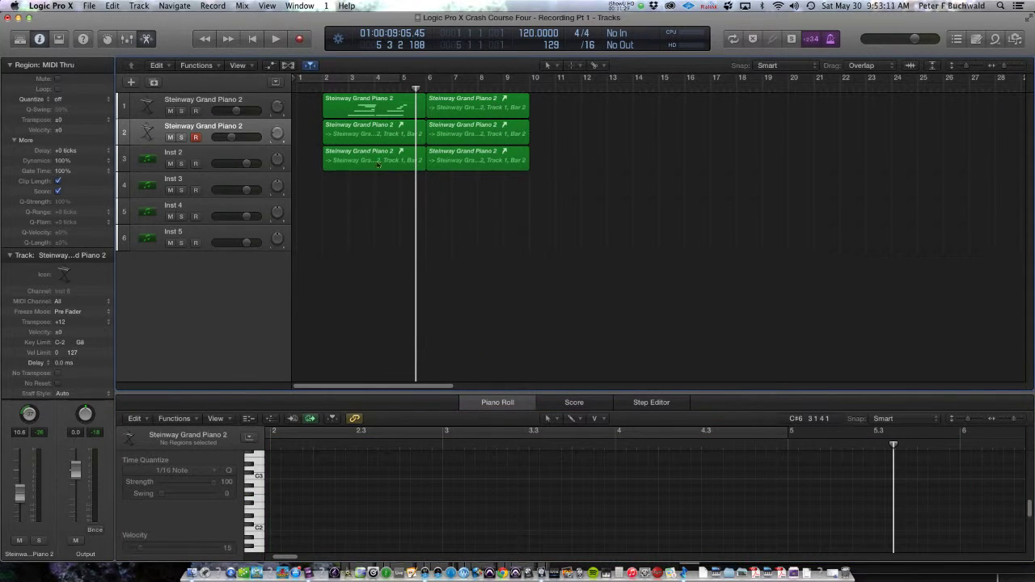
# Step: Delete the four alias regions on tracks 2 and 3, then the remaining alias on track 1
pyautogui.moveTo(299, 119); pyautogui.dragTo(531, 180)
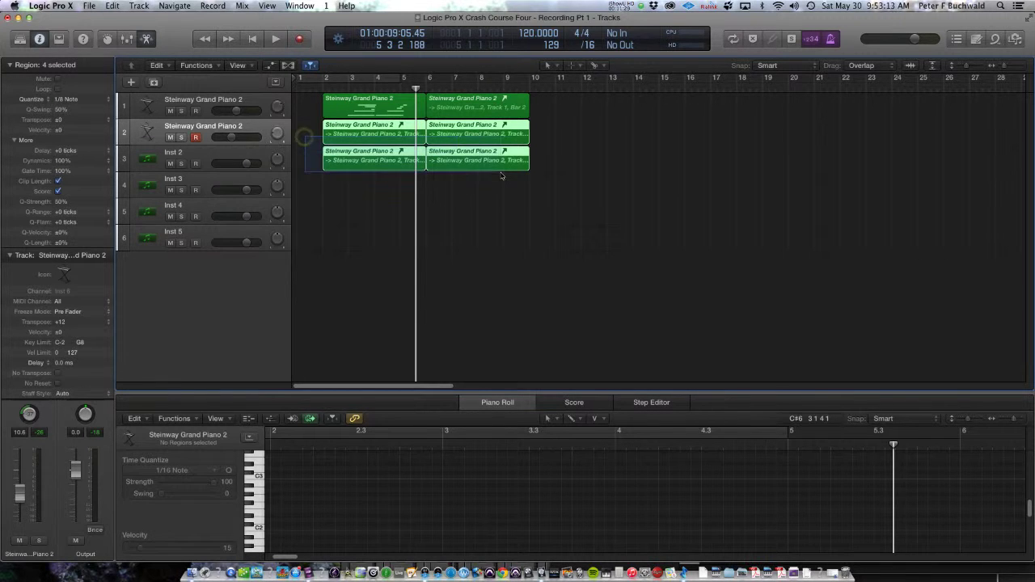
pyautogui.press('Delete')
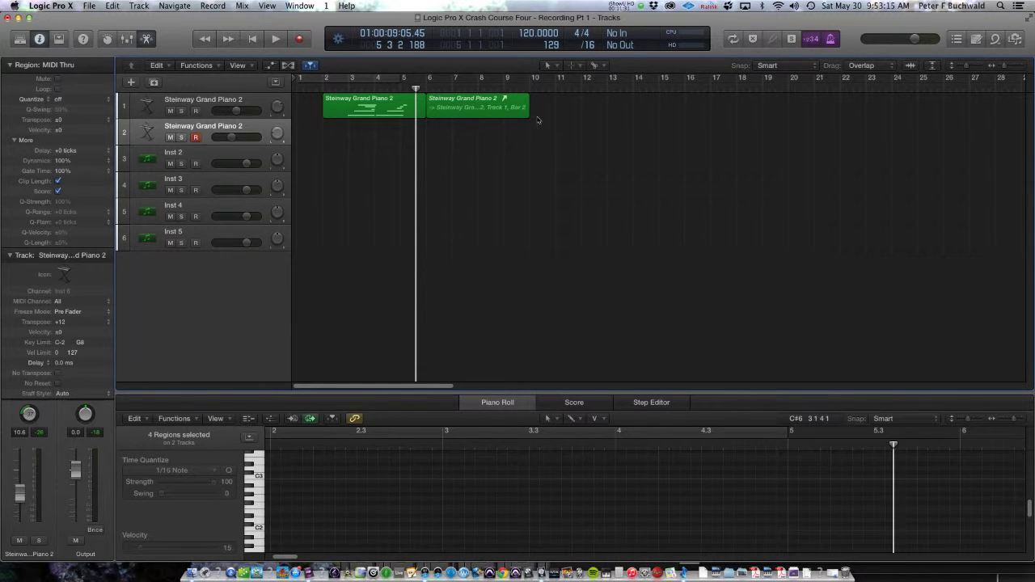
pyautogui.press('Delete')
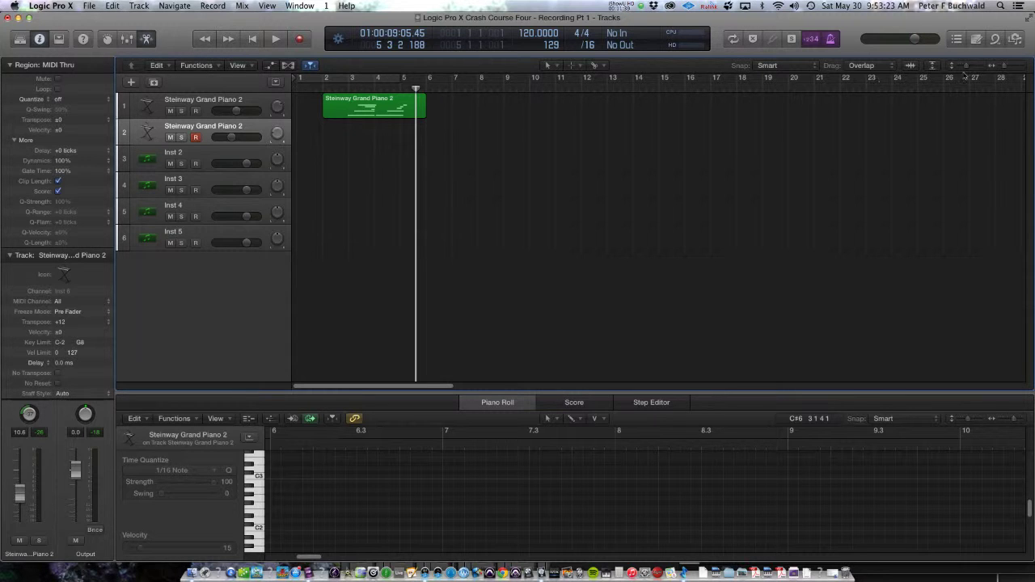
# Step: Zoom in on the remaining piano region and put the playhead at bar 3
pyautogui.moveTo(1003, 69); pyautogui.dragTo(1009, 68)
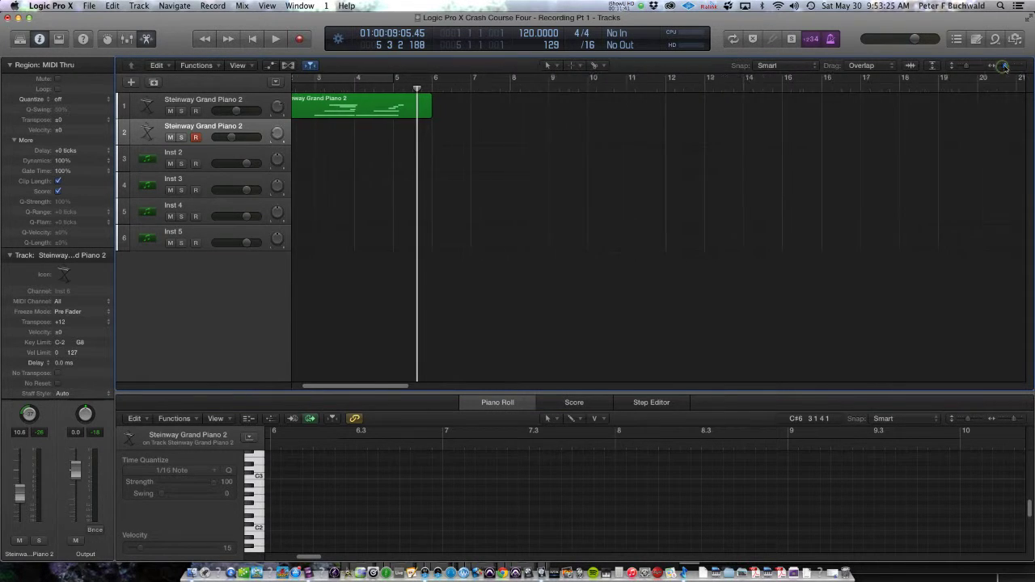
pyautogui.press('space')
pyautogui.press('.')
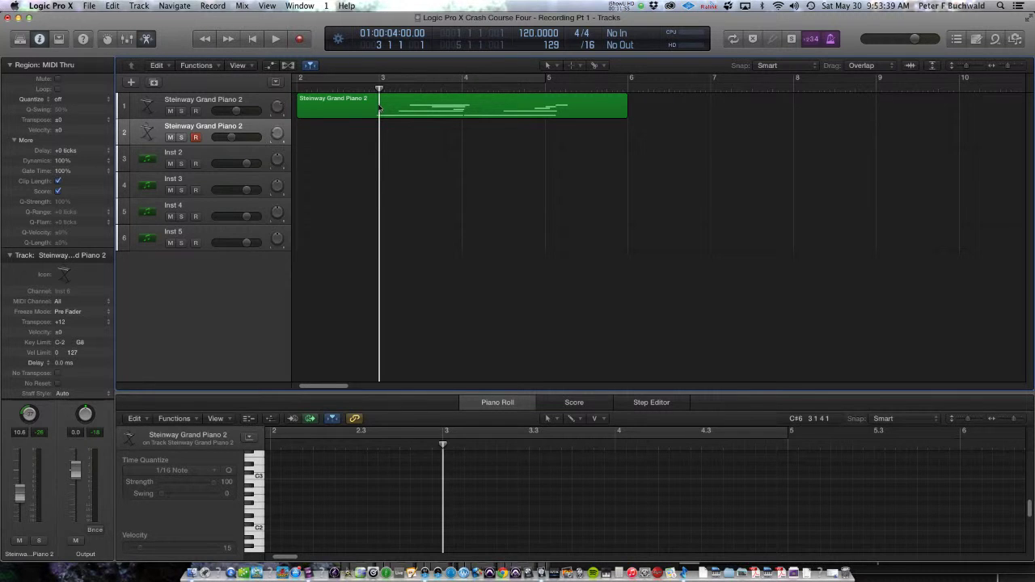
# Step: Split the piano region at bar 3, keeping the overlapping notes
pyautogui.click(379, 108)
pyautogui.press('super+j')
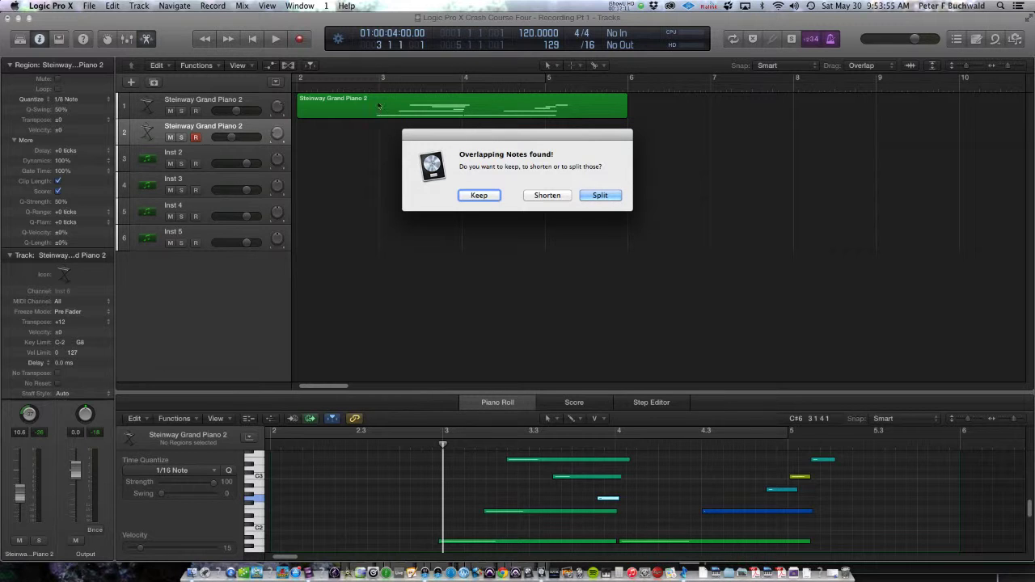
pyautogui.click(477, 195)
# Step: Delete and restore the left piece, rejoin both pieces, and slightly adjust the low A1 note
pyautogui.click(349, 114)
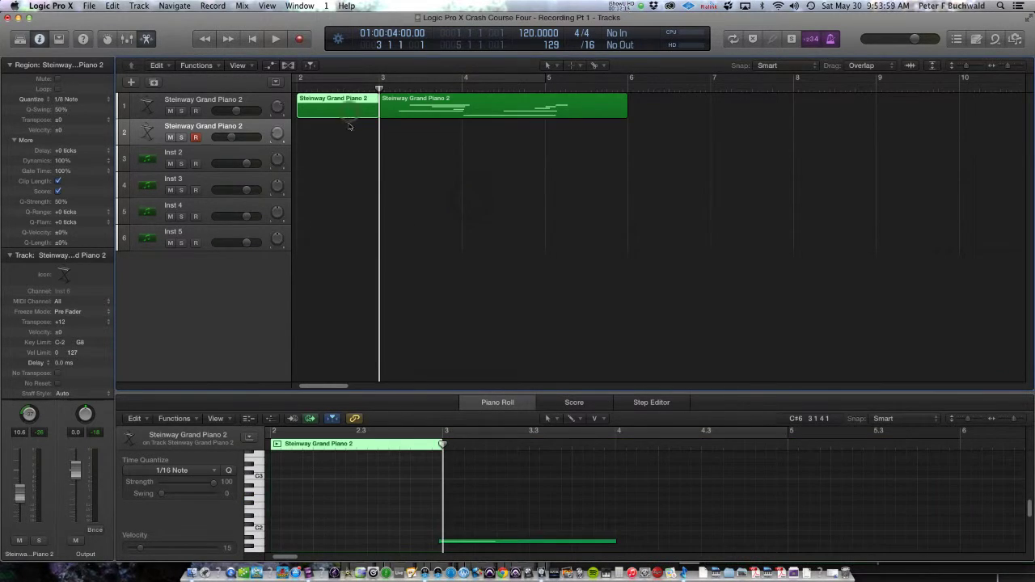
pyautogui.press('Delete')
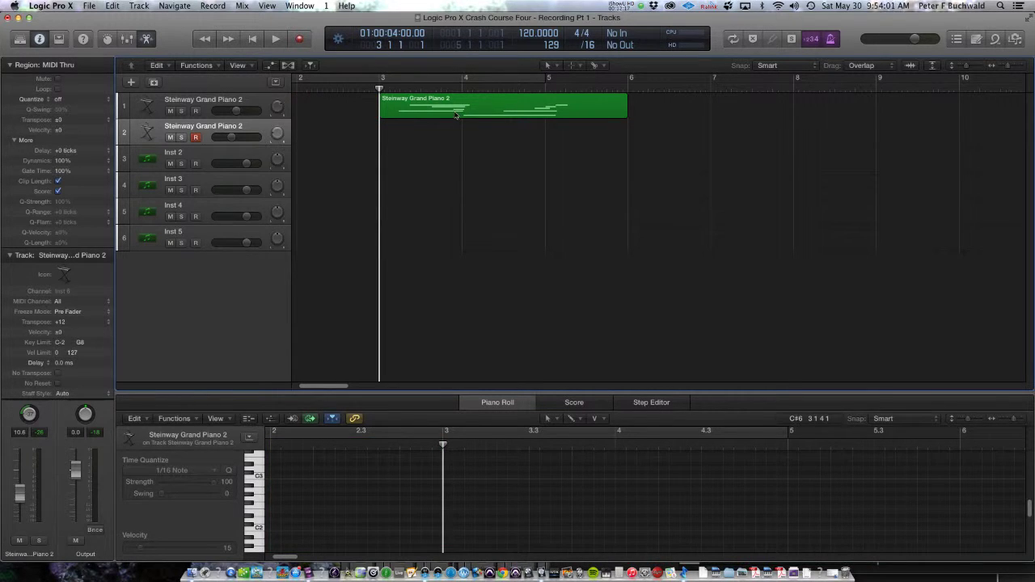
pyautogui.click(456, 115)
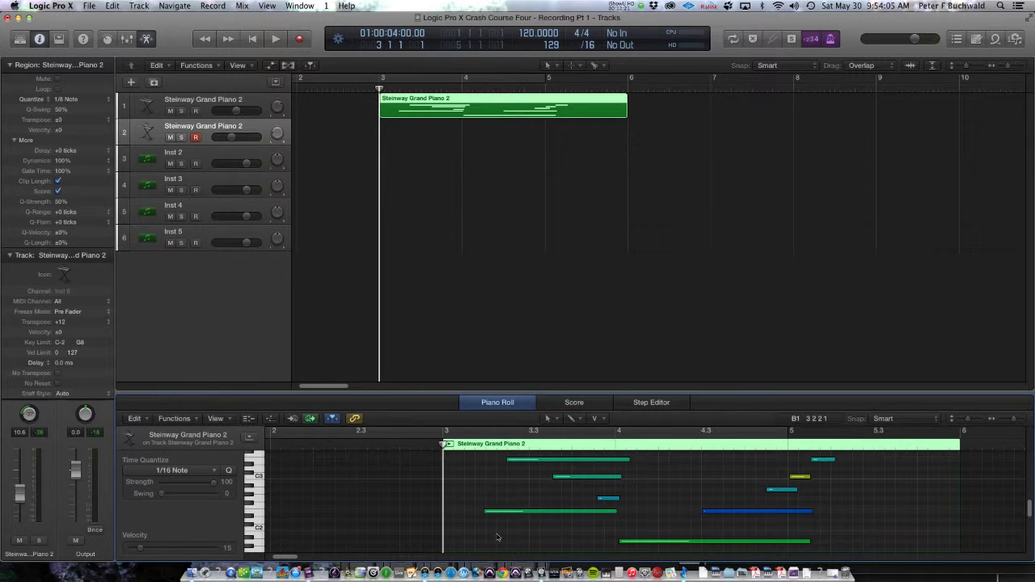
pyautogui.press('super+z')
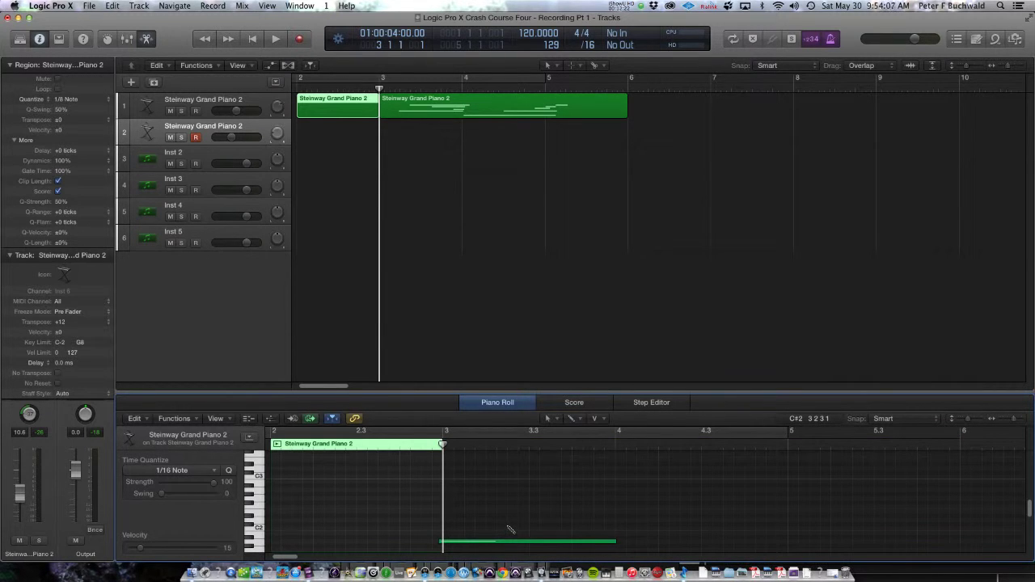
pyautogui.press('super+j')
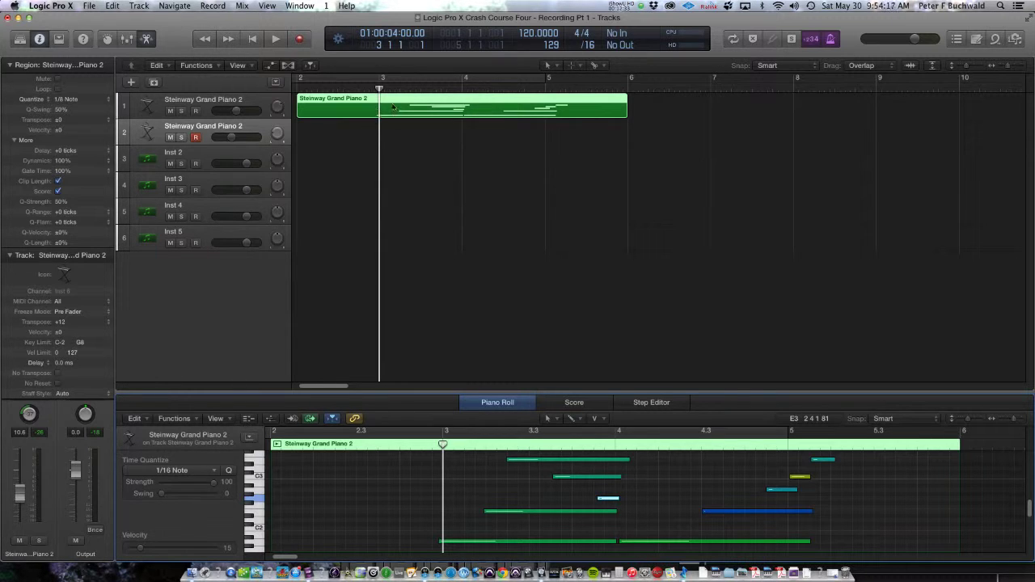
pyautogui.click(458, 506)
pyautogui.moveTo(465, 543); pyautogui.dragTo(470, 543)
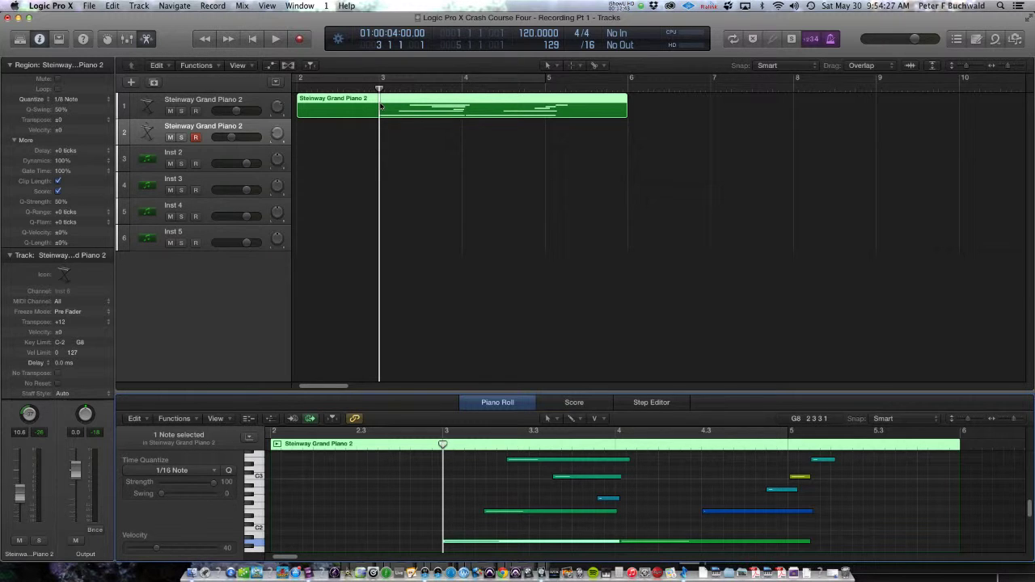
# Step: Split the region again at the playhead, shortening the overlapping notes
pyautogui.click(379, 107)
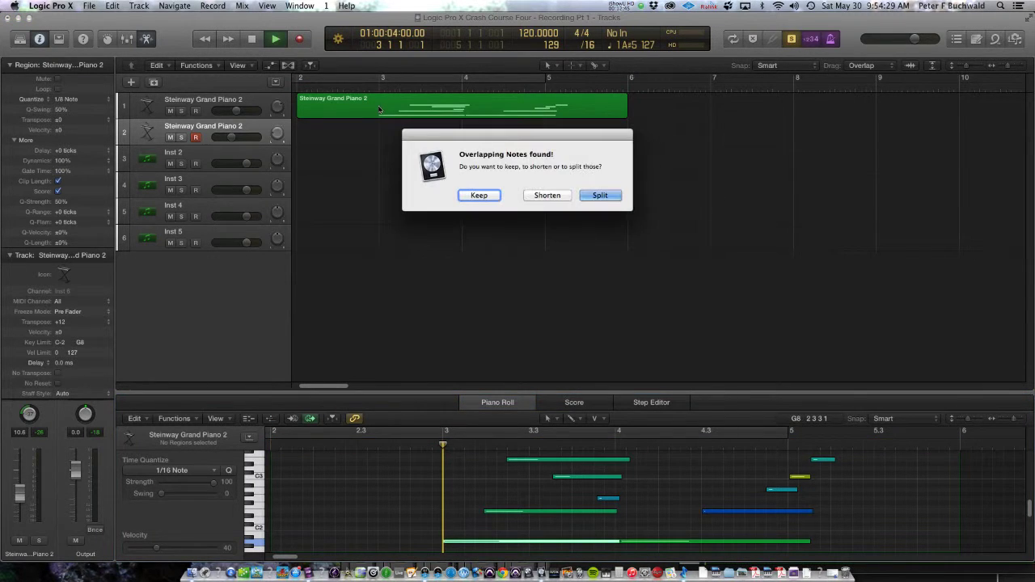
pyautogui.click(548, 197)
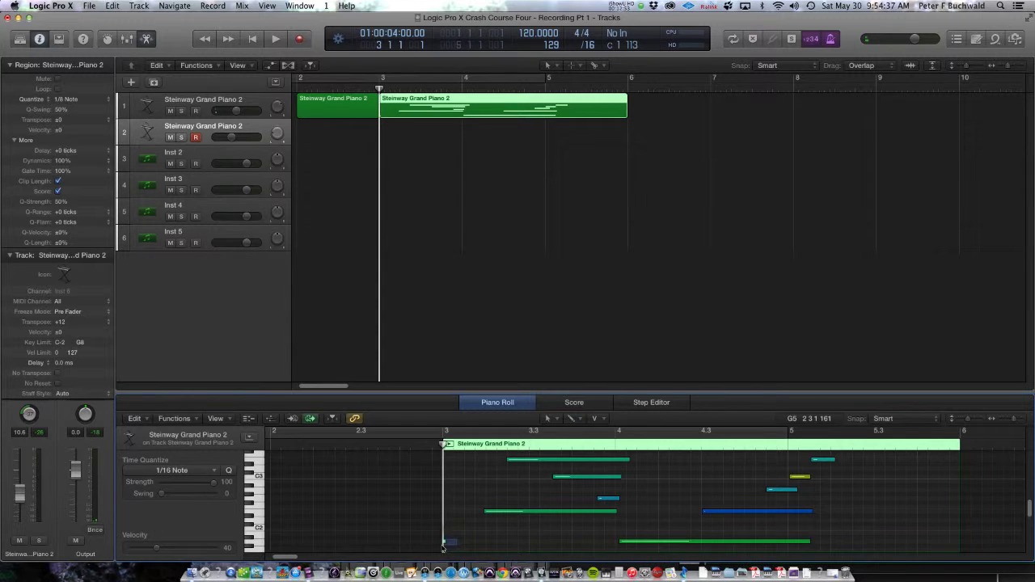
pyautogui.click(443, 542)
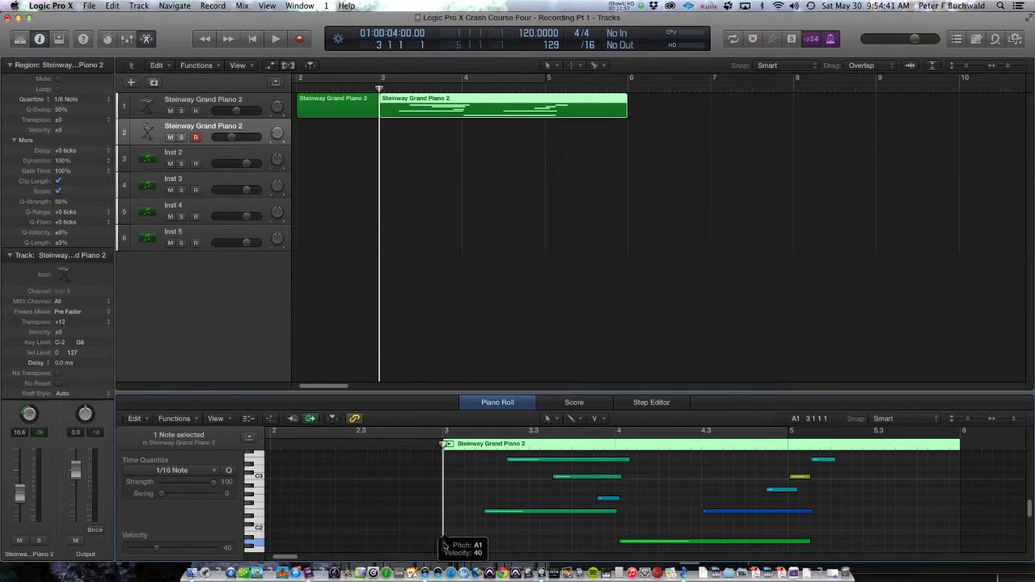
pyautogui.click(455, 514)
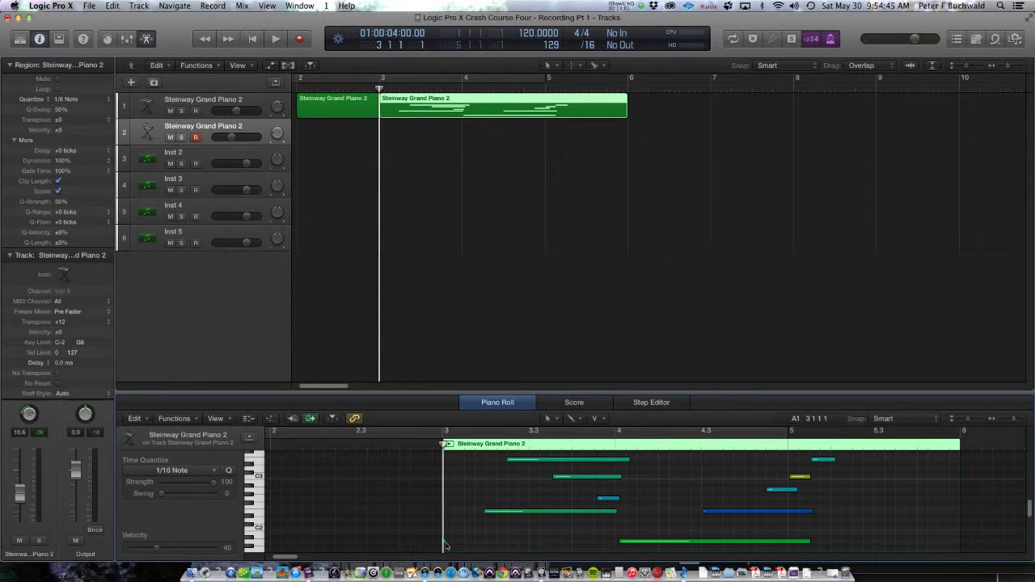
# Step: Draw a long low A1 note at bar 3 and delete the empty bar 2–3 region
pyautogui.moveTo(444, 543); pyautogui.dragTo(454, 543)
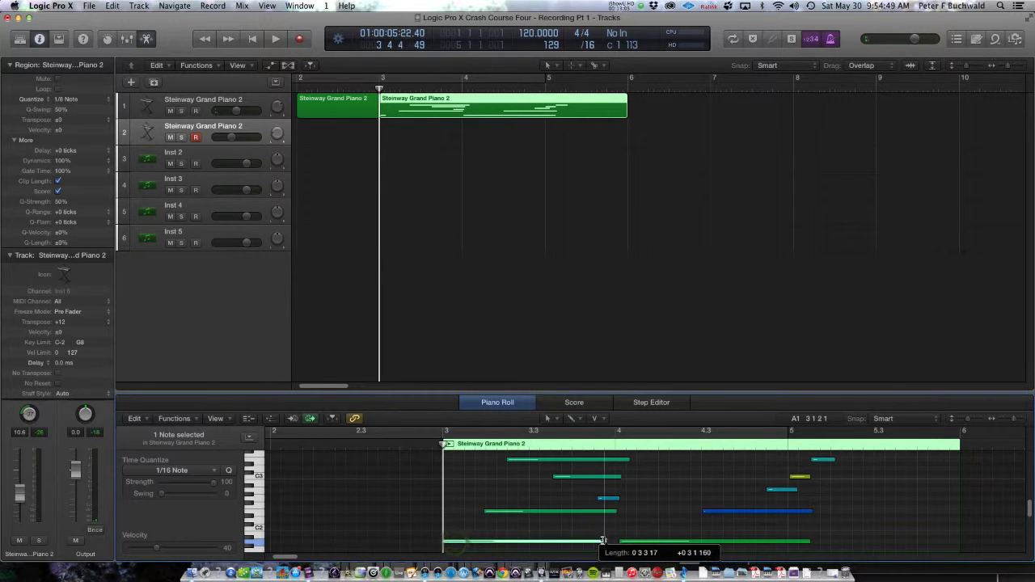
pyautogui.moveTo(454, 543); pyautogui.dragTo(614, 541)
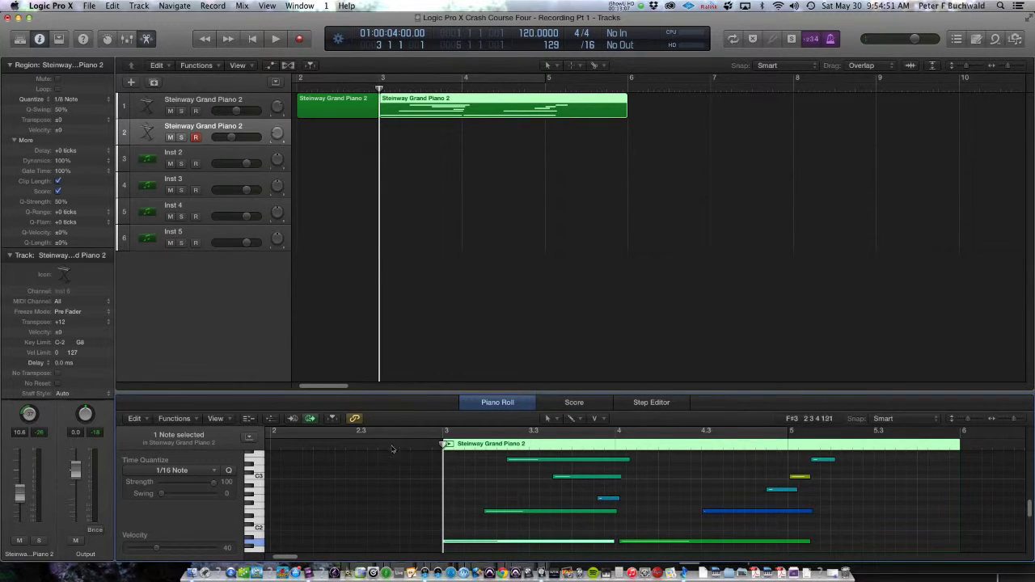
pyautogui.click(358, 104)
pyautogui.press('Delete')
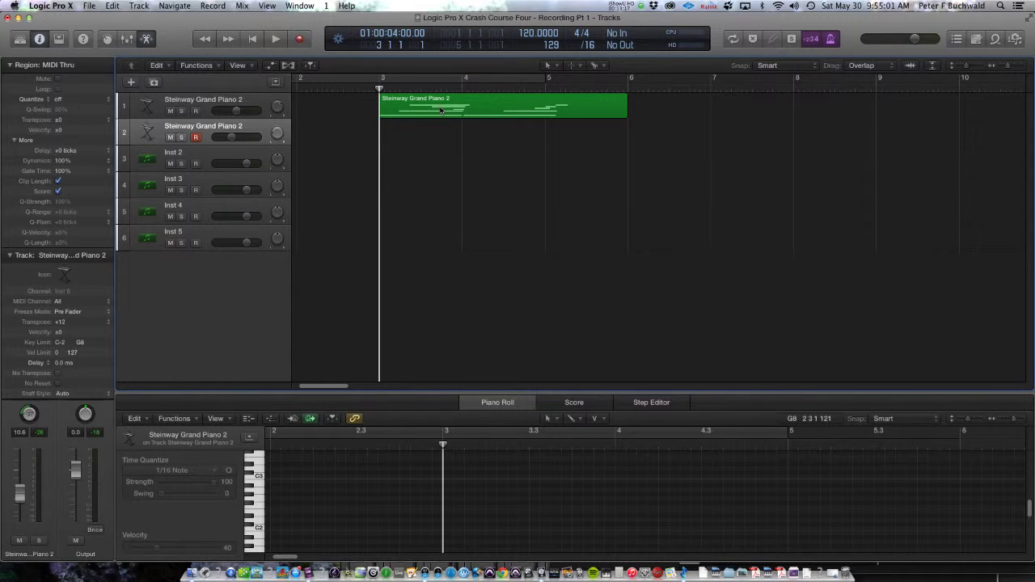
# Step: Copy the bar 3–6 Steinway region onto tracks 2–4 and select all four regions
pyautogui.moveTo(441, 110); pyautogui.dragTo(440, 138)
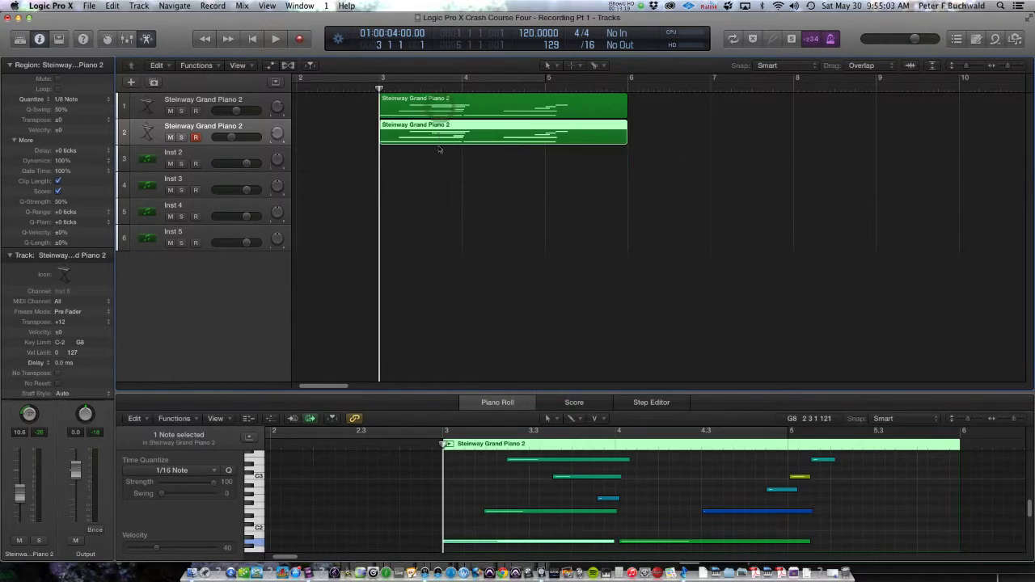
pyautogui.moveTo(439, 151); pyautogui.dragTo(439, 155)
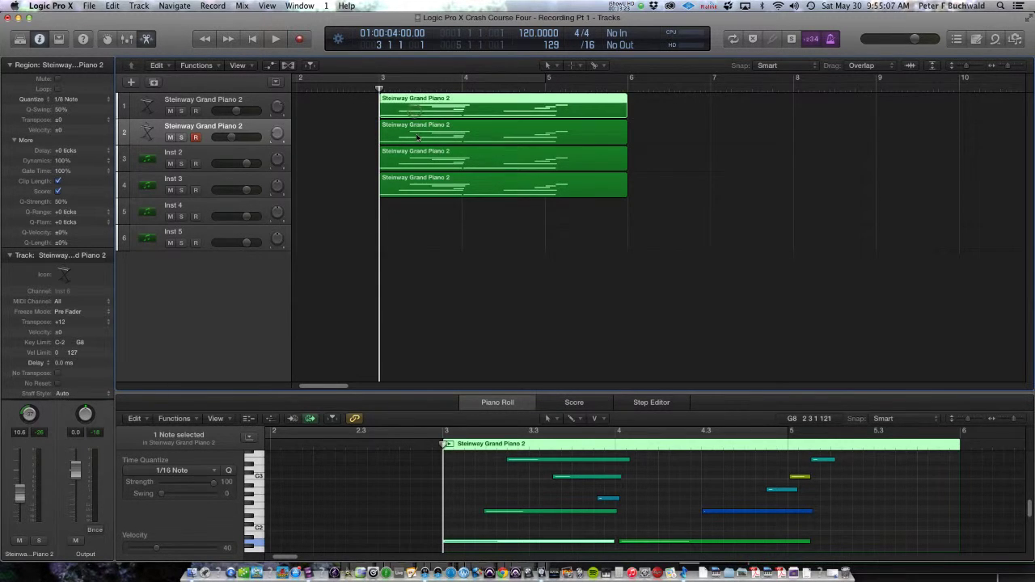
pyautogui.click(417, 138)
pyautogui.click(422, 153)
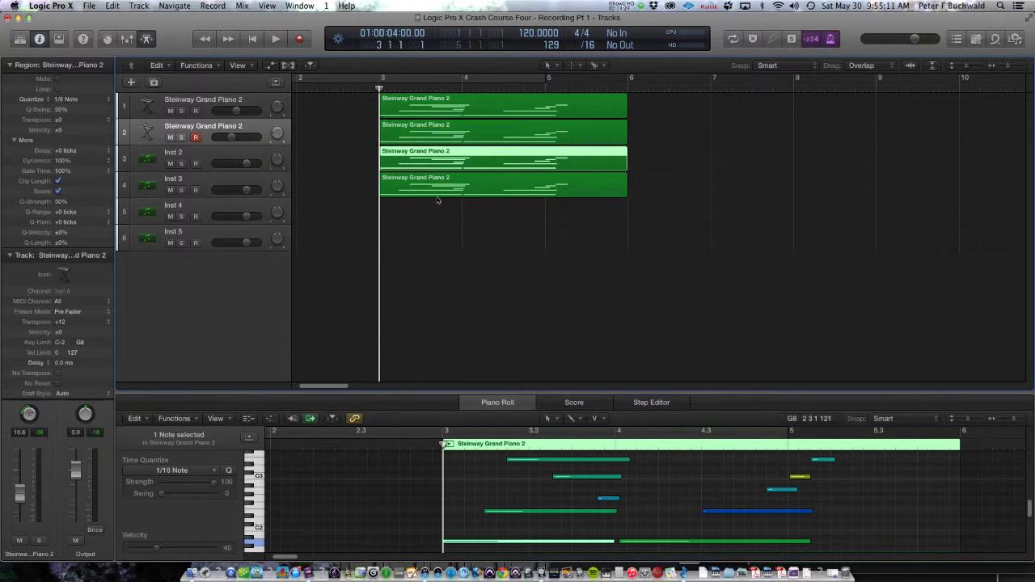
pyautogui.click(465, 192)
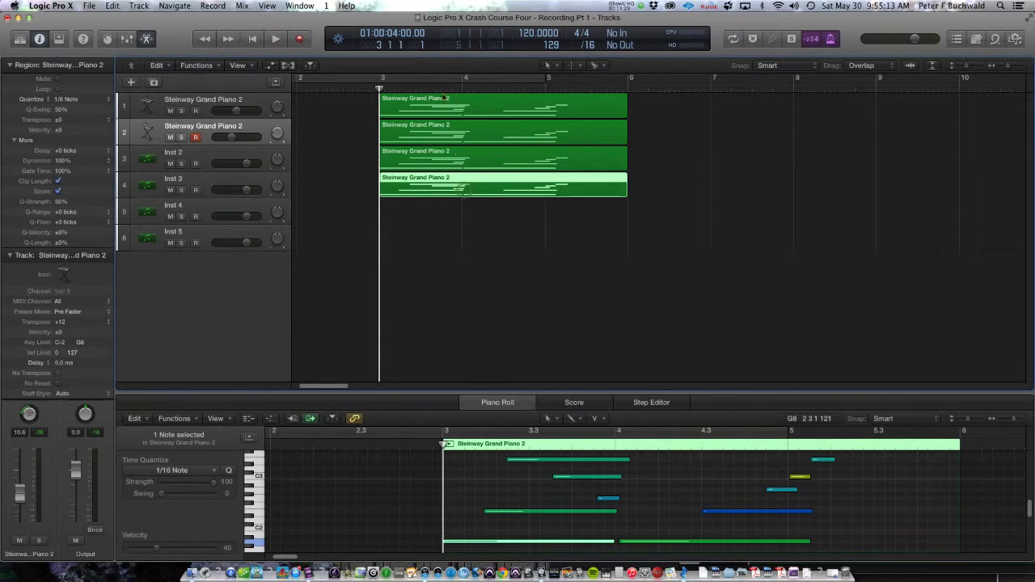
pyautogui.click(478, 334)
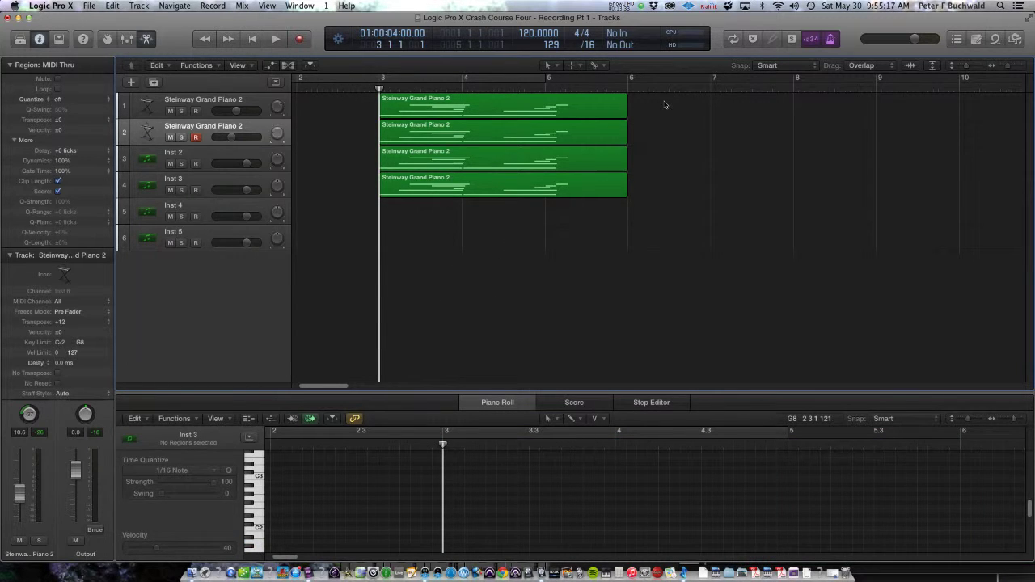
pyautogui.moveTo(665, 102); pyautogui.dragTo(420, 239)
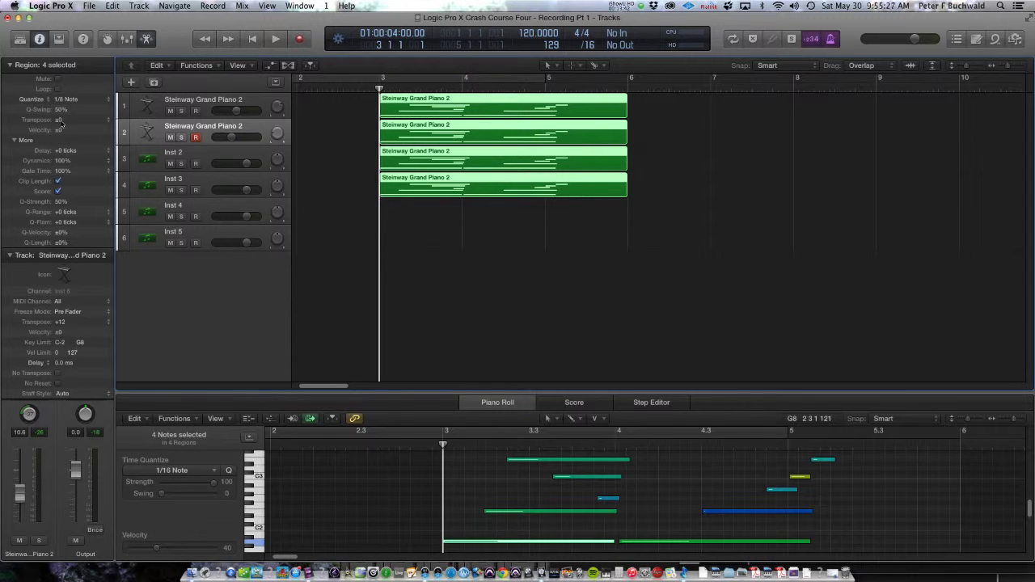
# Step: Set the Region inspector Transpose of all four Steinway regions to +12, then deselect them
pyautogui.moveTo(59, 120); pyautogui.dragTo(59, 112)
pyautogui.moveTo(59, 120); pyautogui.dragTo(59, 114)
pyautogui.click(109, 122)
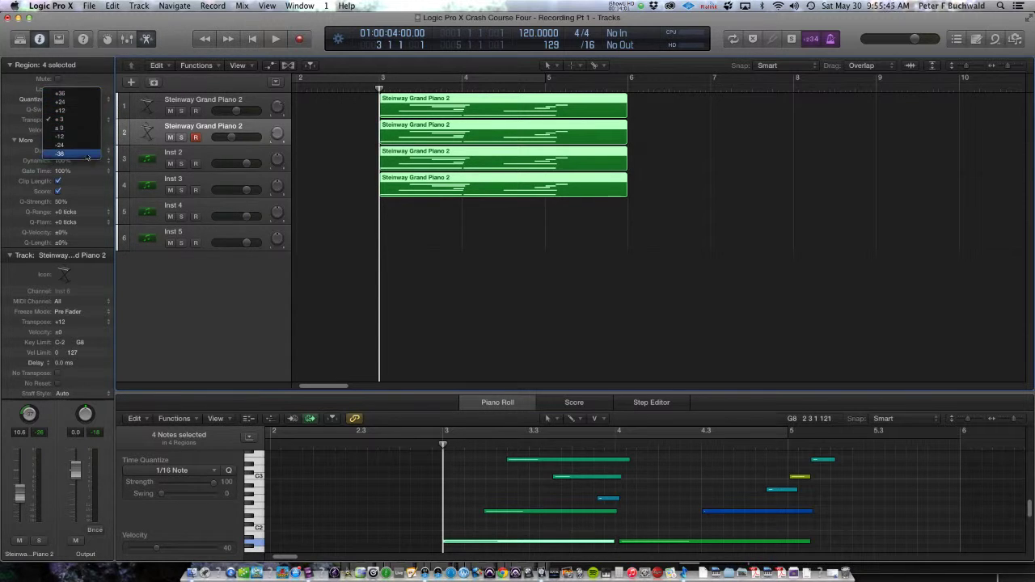
pyautogui.click(59, 119)
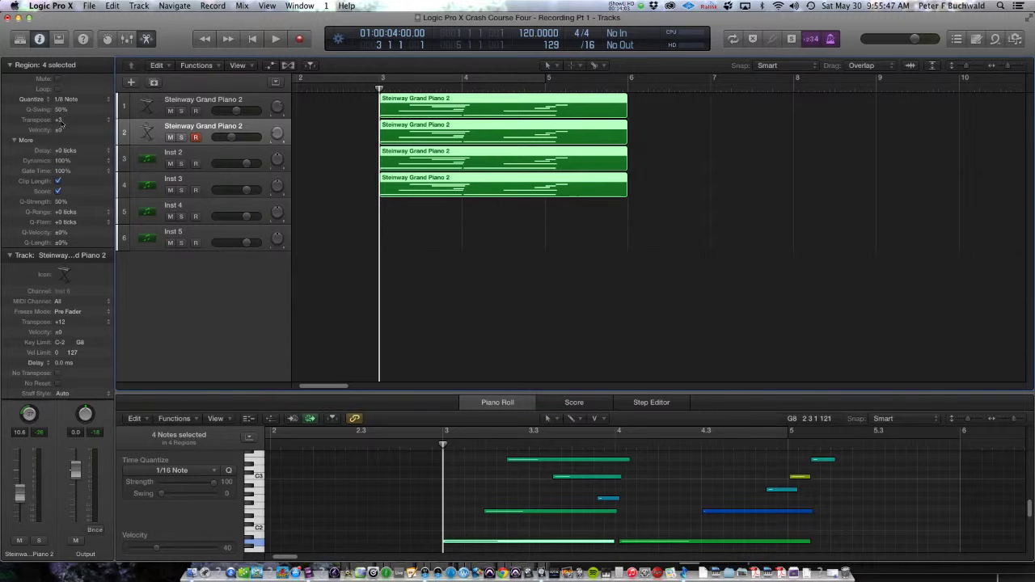
pyautogui.moveTo(59, 119); pyautogui.dragTo(61, 113)
pyautogui.moveTo(59, 120); pyautogui.dragTo(59, 118)
pyautogui.doubleClick(60, 120)
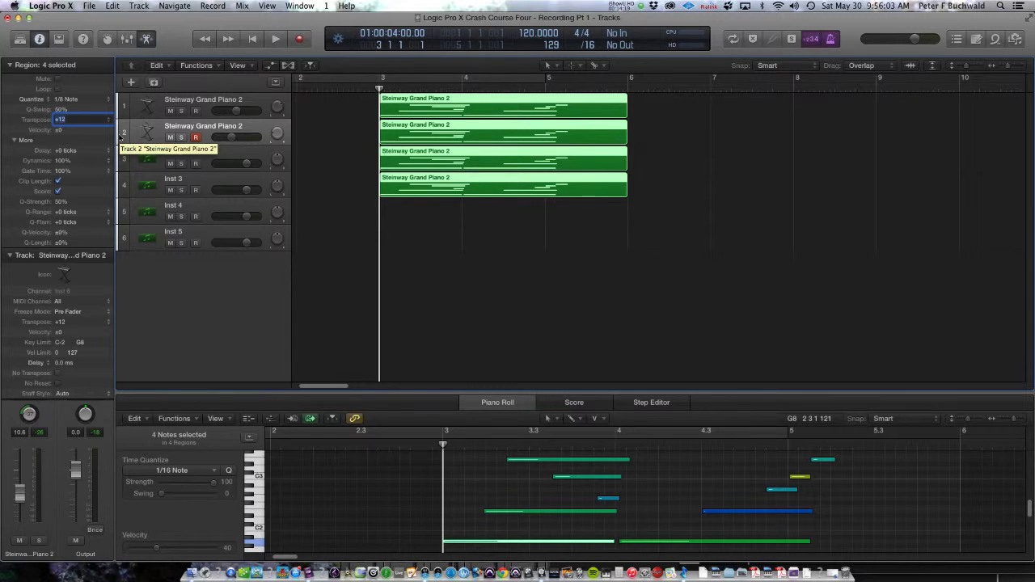
pyautogui.click(173, 285)
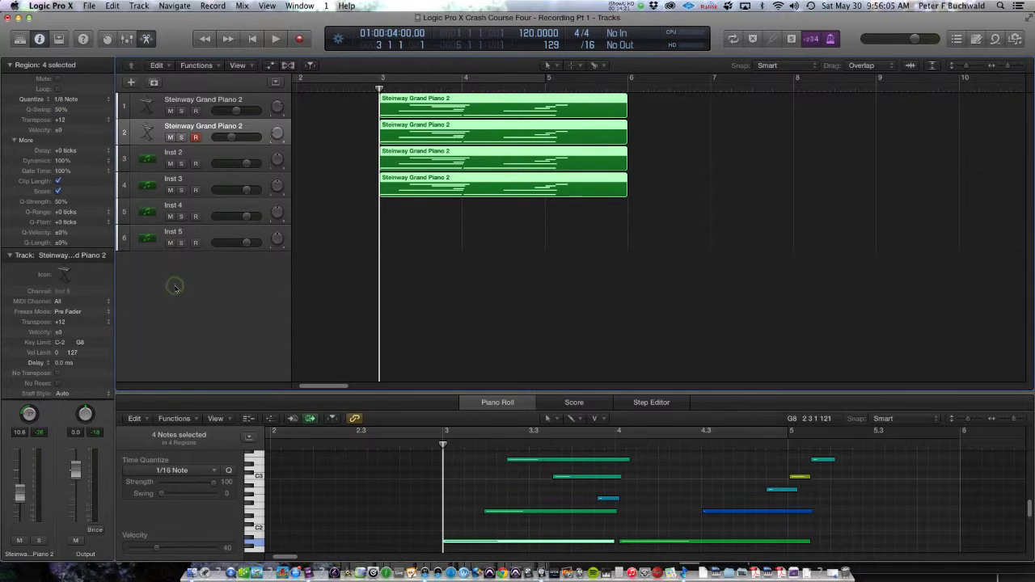
pyautogui.click(358, 266)
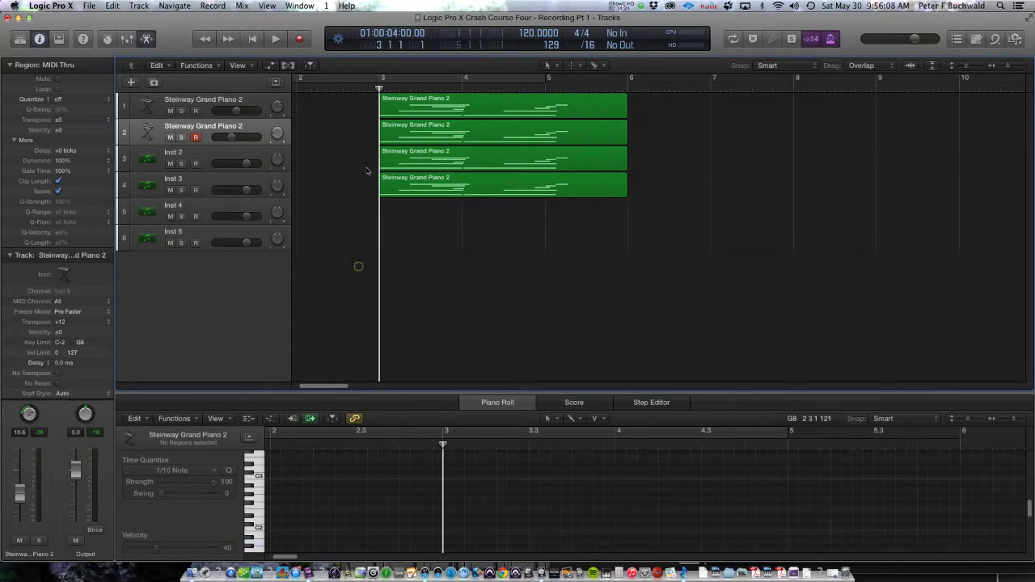
# Step: Check the regions' transpose by selecting track 1's region, then all four regions
pyautogui.click(223, 103)
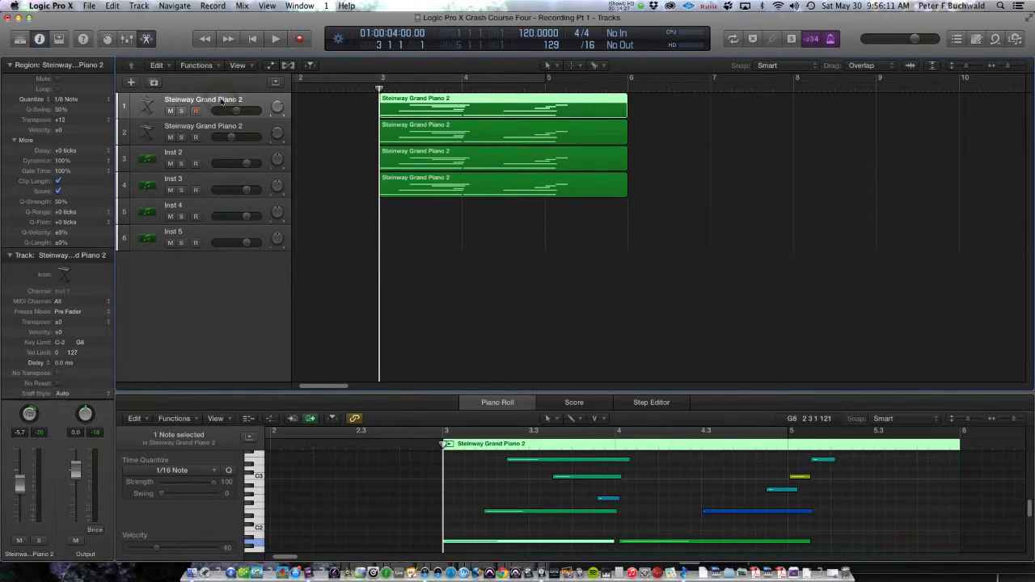
pyautogui.click(348, 179)
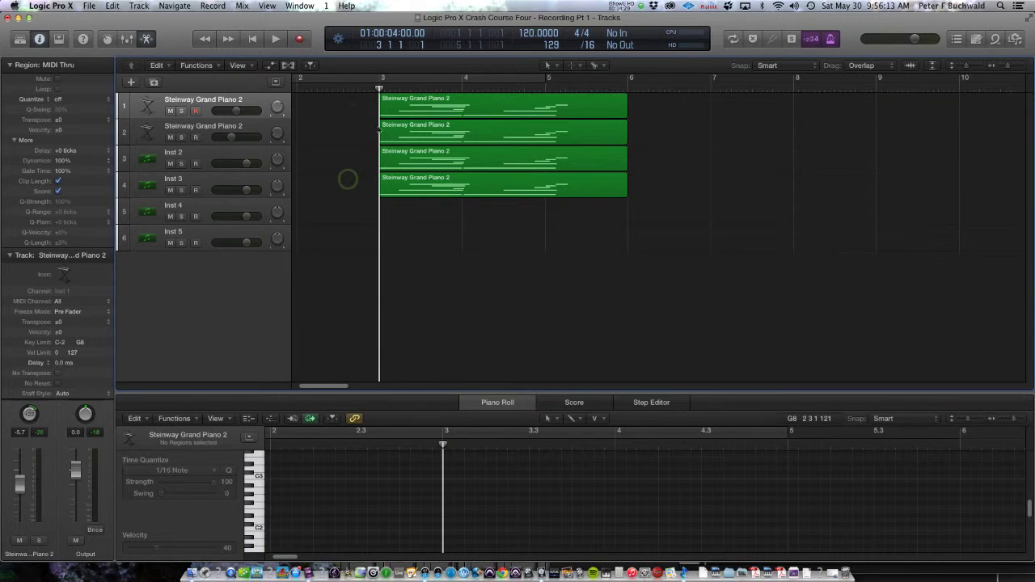
pyautogui.moveTo(351, 105); pyautogui.dragTo(595, 221)
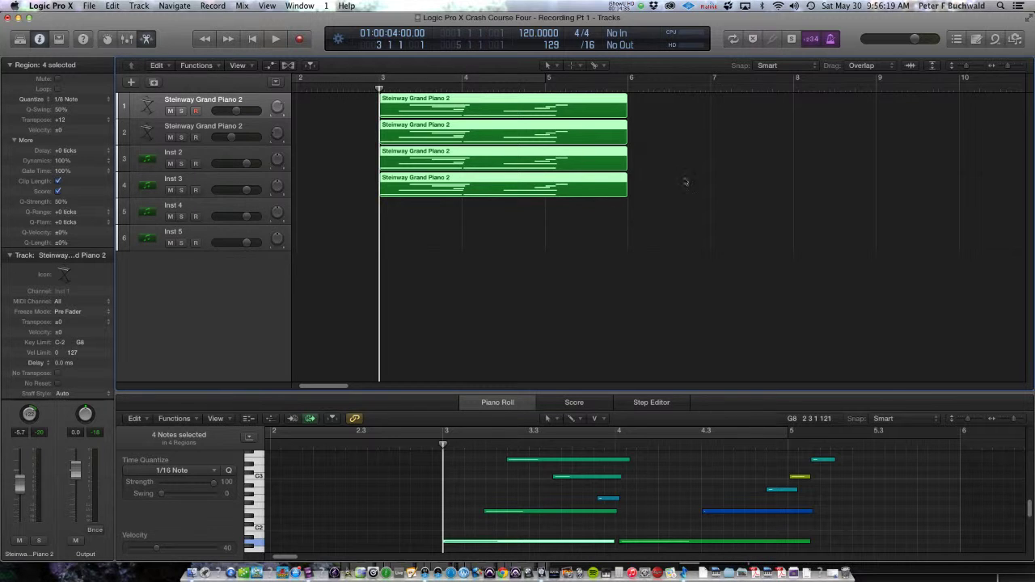
pyautogui.click(749, 141)
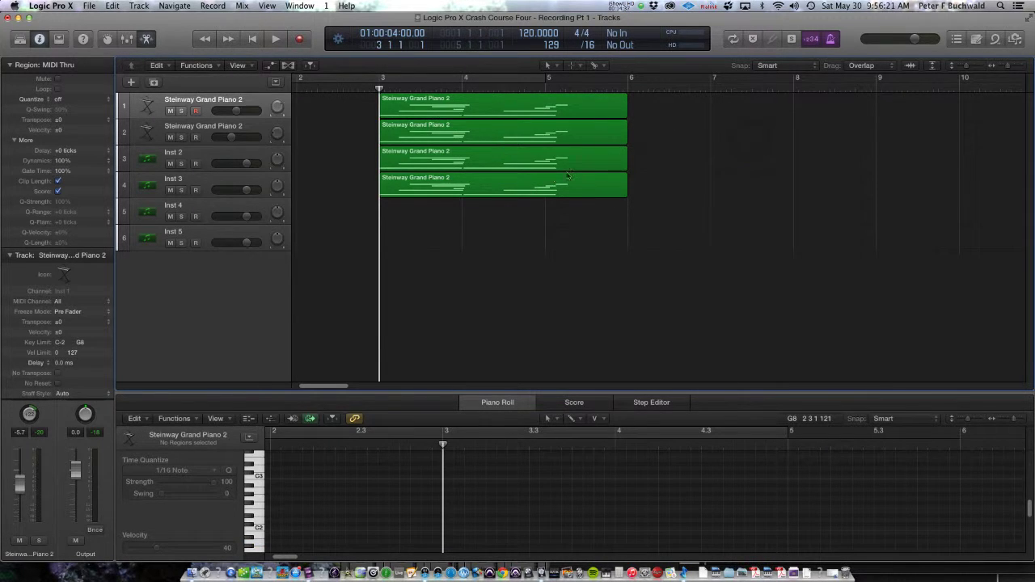
# Step: Mute and unmute the top region, then select regions 2–4 and open the Logic Pro X menu
pyautogui.click(533, 103)
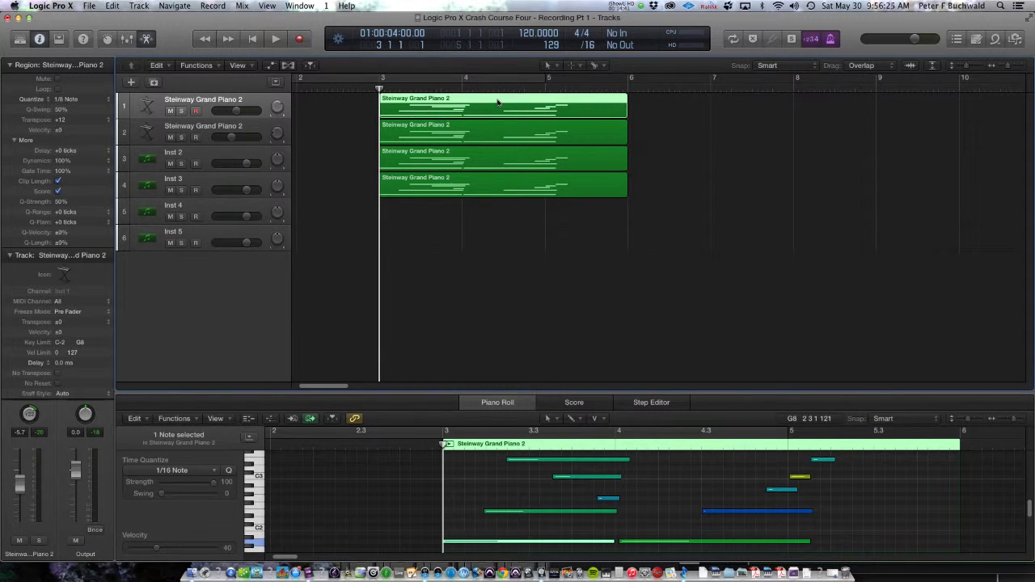
pyautogui.hotkey('ctrl', 'm')
pyautogui.hotkey('ctrl', 'm')
pyautogui.hotkey('ctrl', 'm')
pyautogui.hotkey('ctrl', 'm')
pyautogui.click(531, 136)
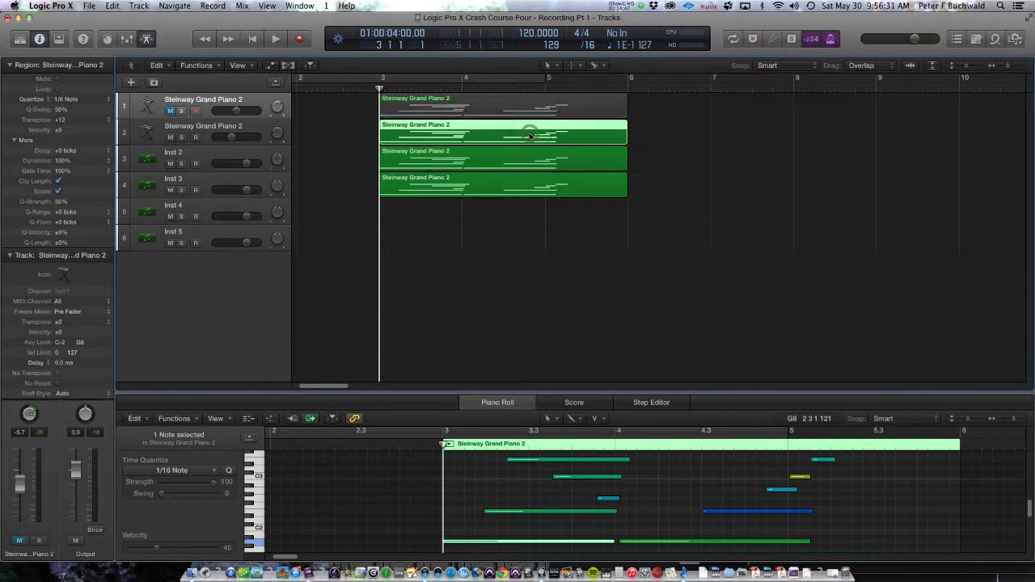
pyautogui.click(678, 179)
pyautogui.moveTo(539, 276); pyautogui.dragTo(530, 138)
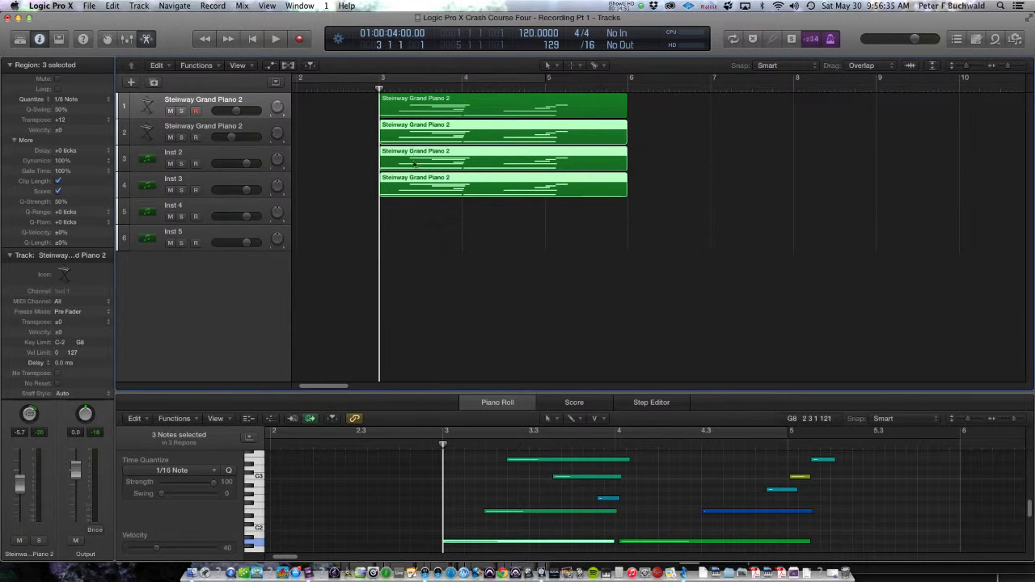
pyautogui.click(89, 5)
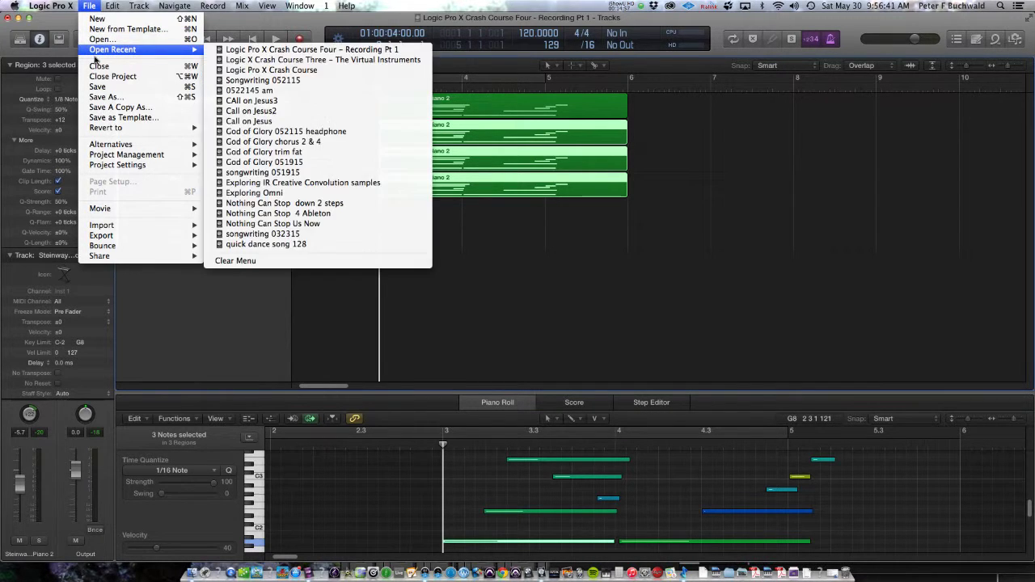
pyautogui.moveTo(64, 56)
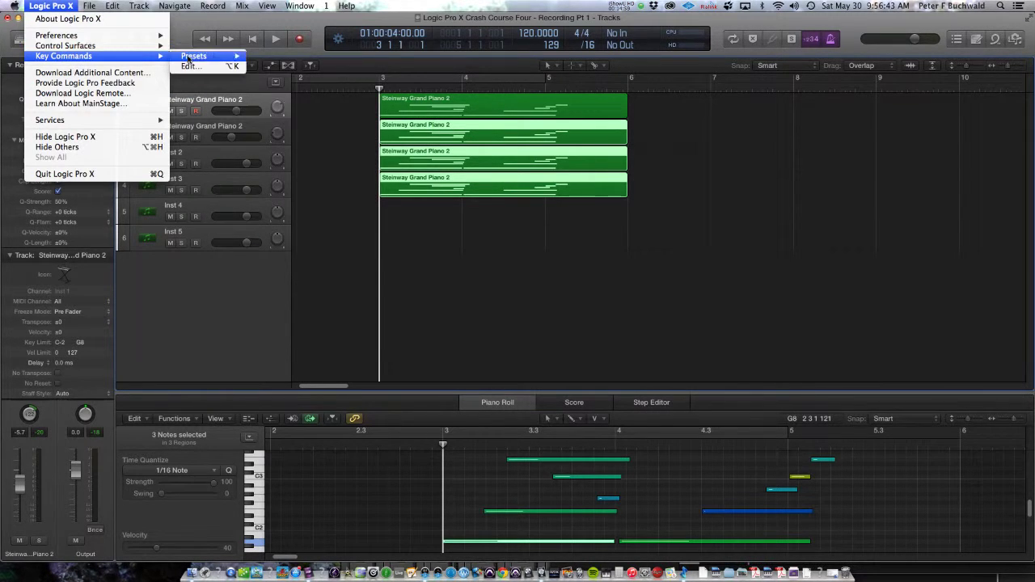
# Step: Assign Ctrl+M to Mute Notes/Regions/Folders On/Off in Key Commands, replacing the conflicting assignment
pyautogui.click(198, 67)
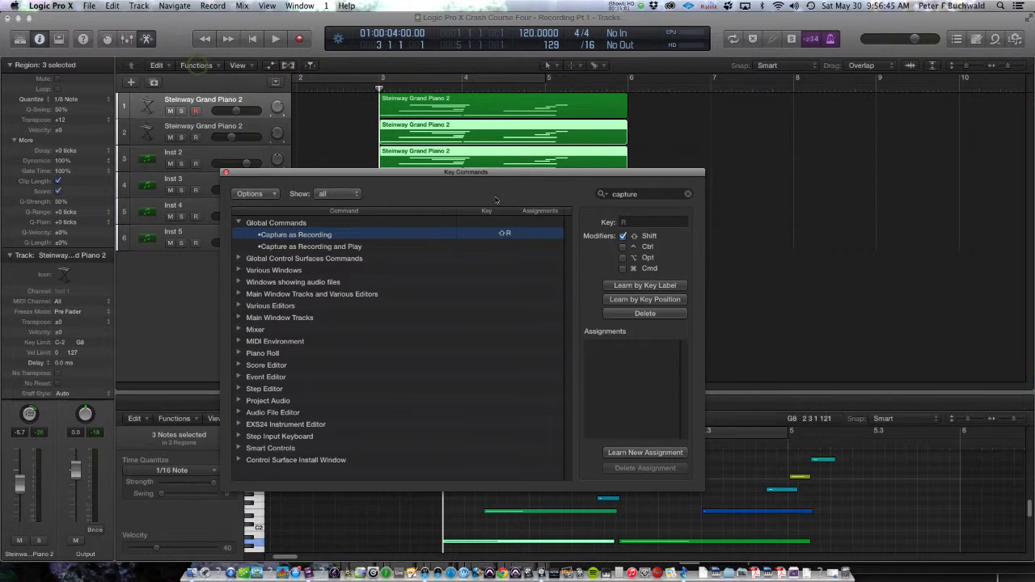
pyautogui.click(647, 195)
pyautogui.press('BackSpace')
pyautogui.press('BackSpace')
pyautogui.press('BackSpace')
pyautogui.write('mute')
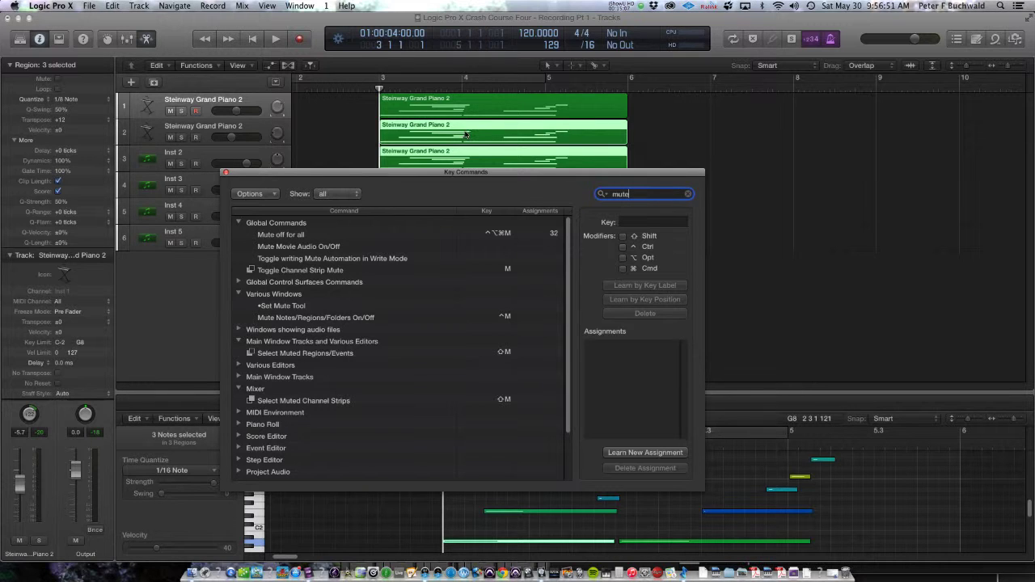
pyautogui.write(' reg')
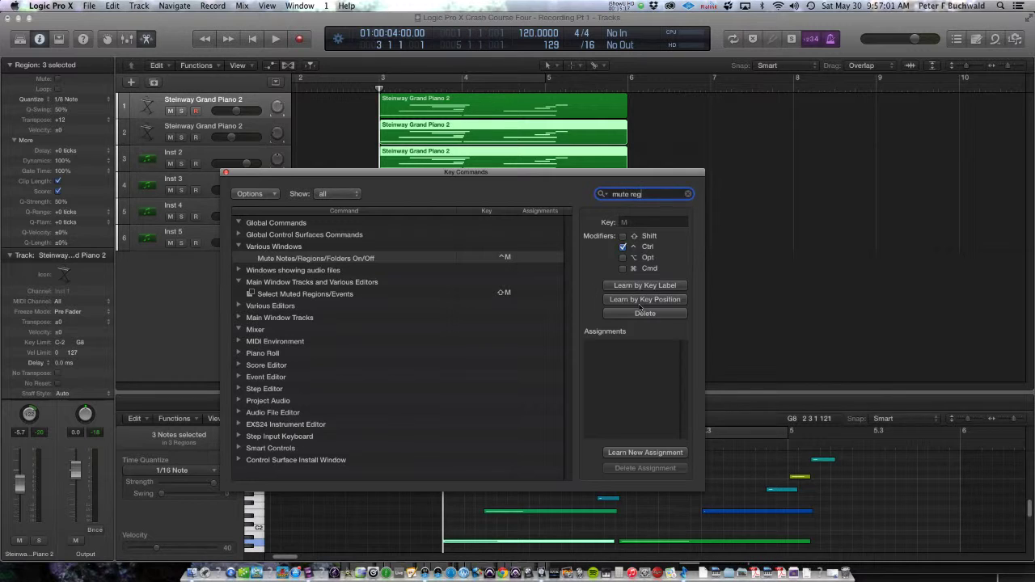
pyautogui.click(639, 301)
pyautogui.click(617, 454)
pyautogui.hotkey('ctrl', 'm')
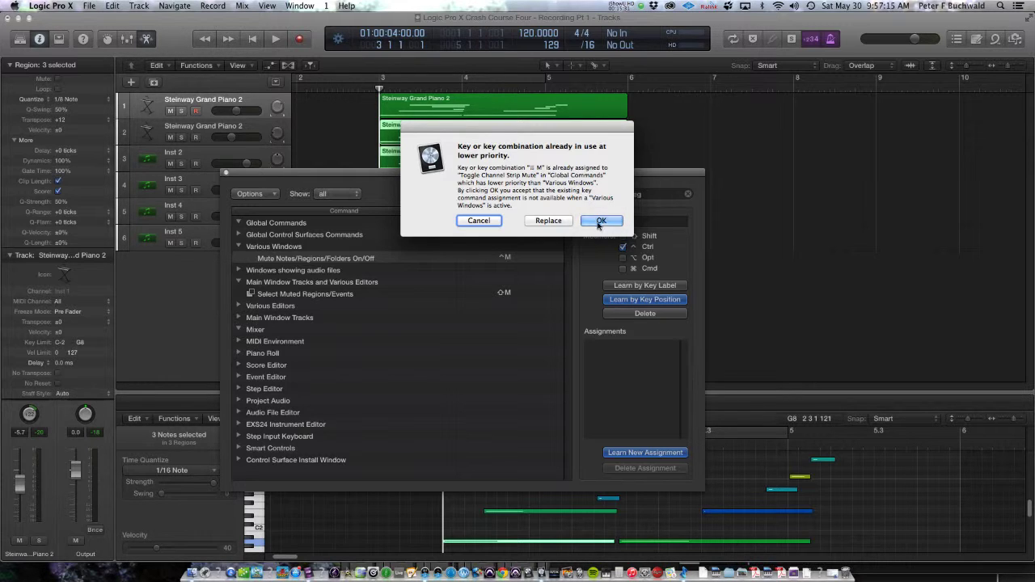
pyautogui.click(546, 222)
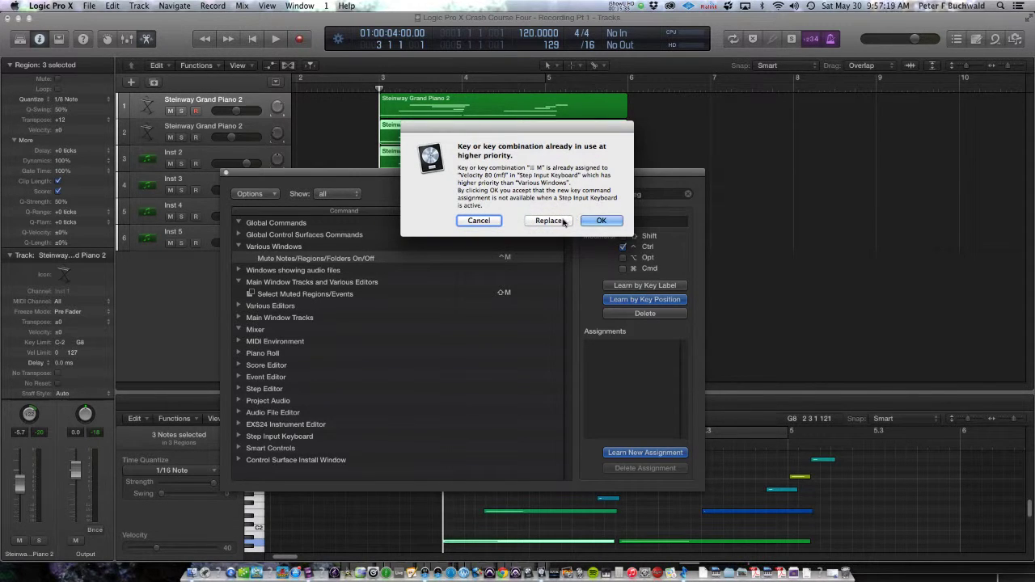
pyautogui.click(548, 220)
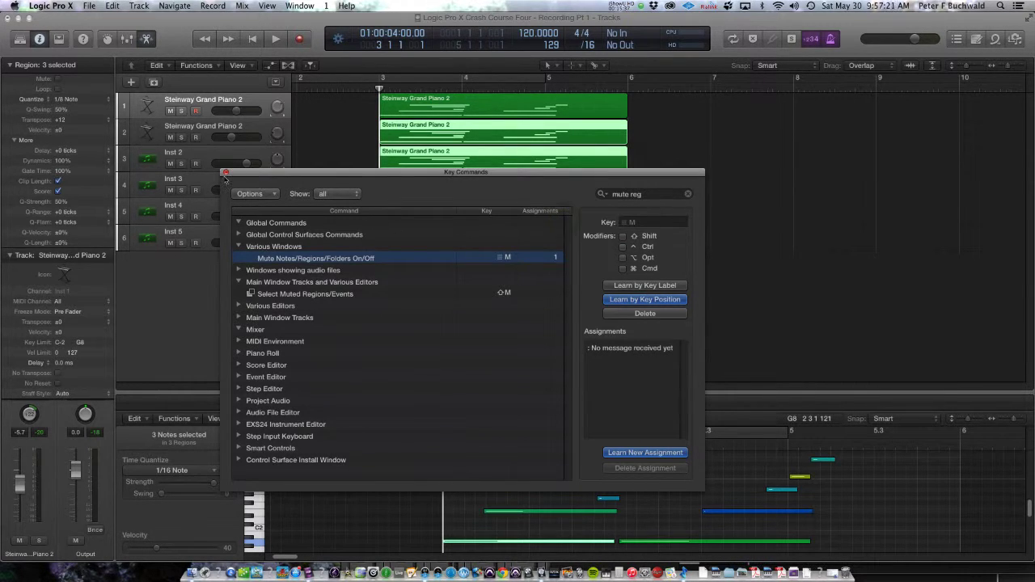
# Step: Close the editor and test the new key by muting and unmuting the Steinway regions with M
pyautogui.click(225, 172)
pyautogui.click(553, 137)
pyautogui.press('m')
pyautogui.press('m')
pyautogui.press('m')
pyautogui.press('m')
pyautogui.click(546, 170)
pyautogui.press('m')
pyautogui.press('m')
pyautogui.moveTo(551, 247); pyautogui.dragTo(551, 120)
pyautogui.press('m')
pyautogui.press('m')
pyautogui.click(676, 114)
pyautogui.click(534, 103)
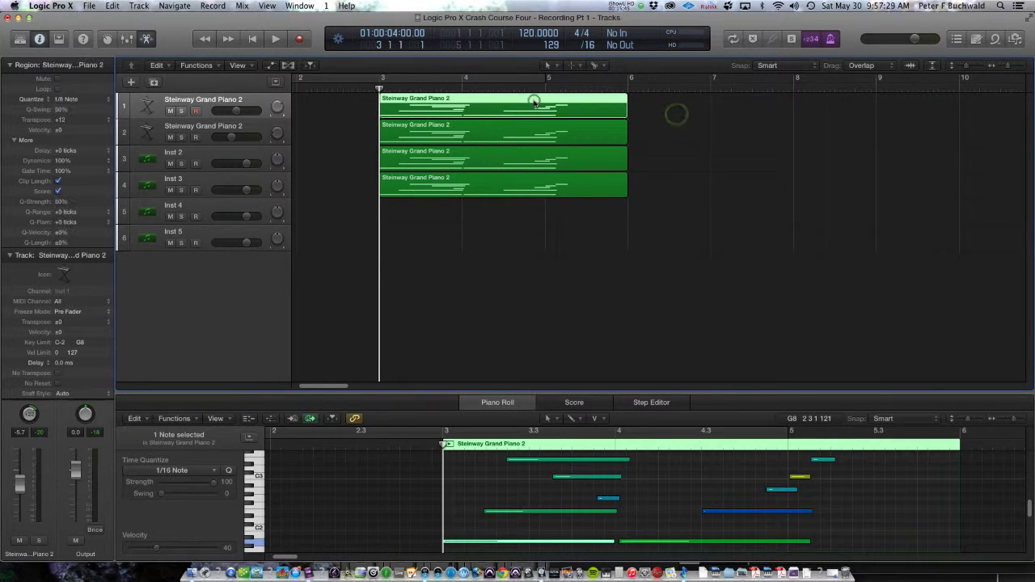
pyautogui.press('s')
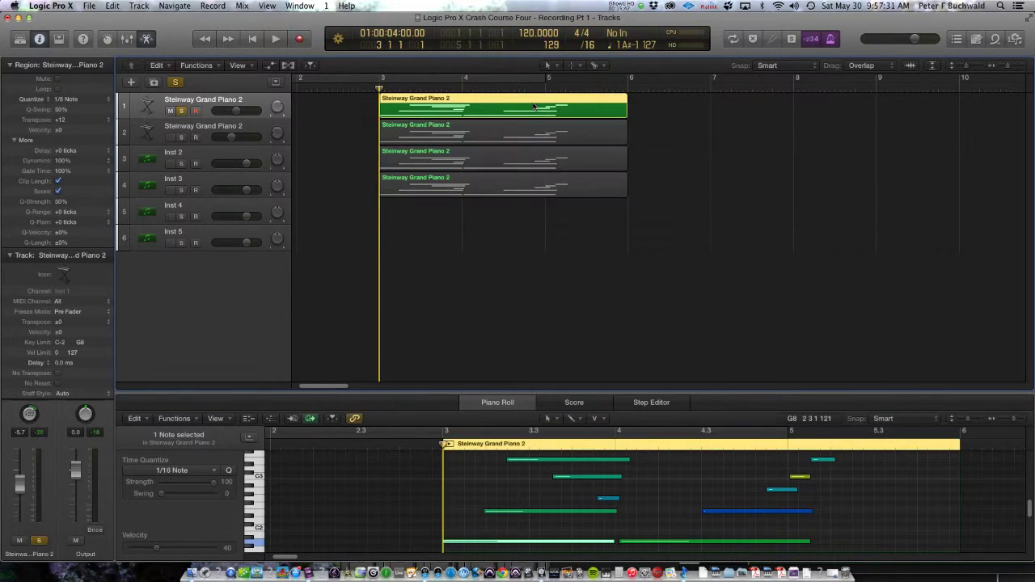
pyautogui.press('s')
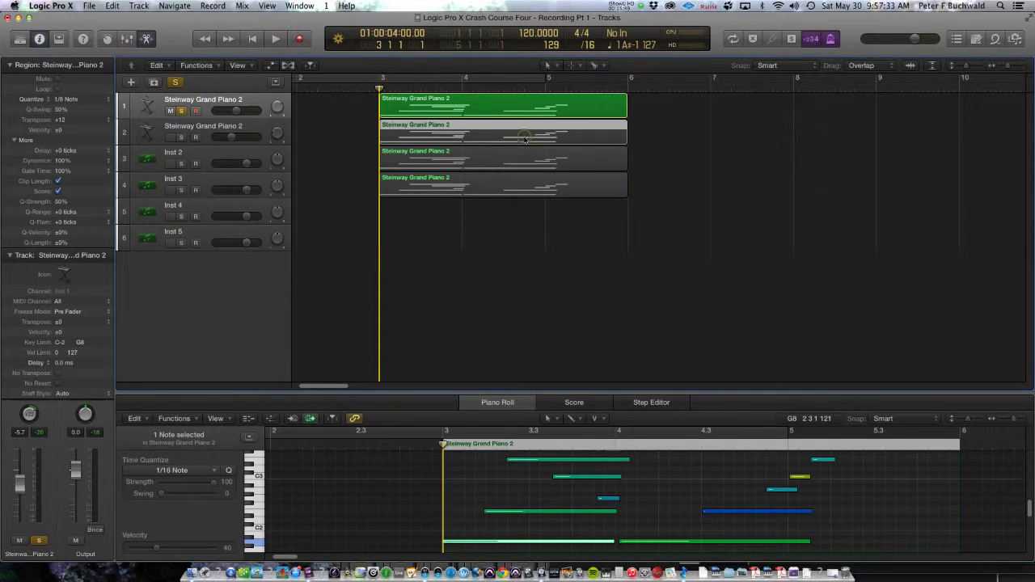
pyautogui.click(523, 133)
pyautogui.keyDown('shift'); pyautogui.click(666, 105); pyautogui.keyUp('shift')
pyautogui.press('s')
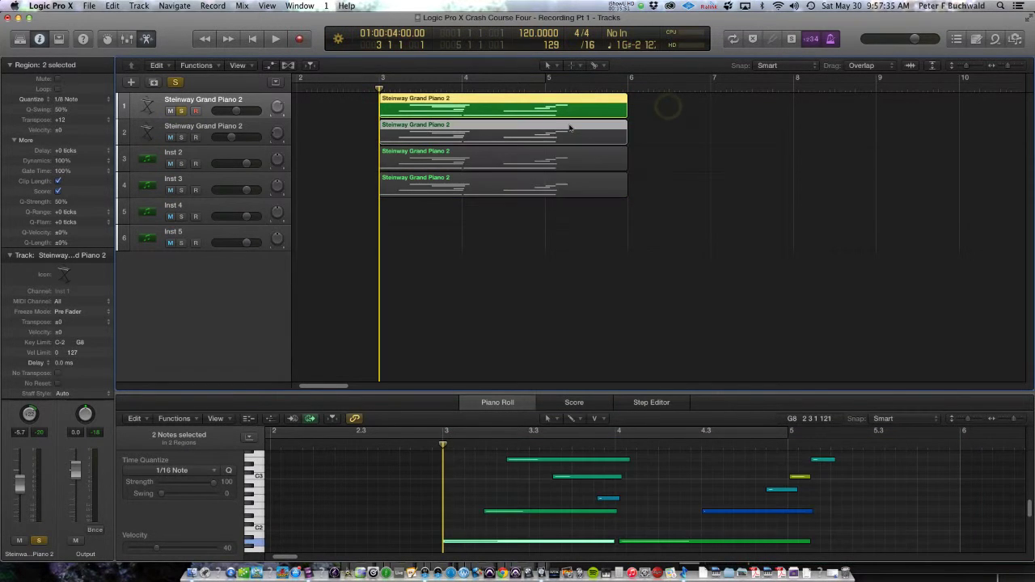
pyautogui.press('s')
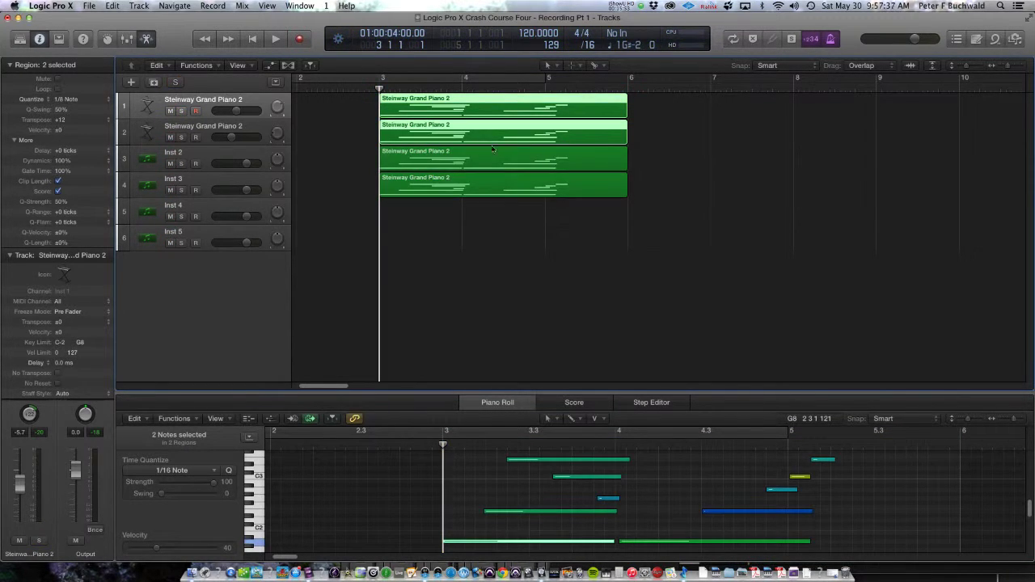
pyautogui.press('s')
pyautogui.press('s')
pyautogui.moveTo(354, 106); pyautogui.dragTo(398, 139)
# Step: Lower the first Steinway track and Inst 4 volumes to about -6.8 dB
pyautogui.click(769, 228)
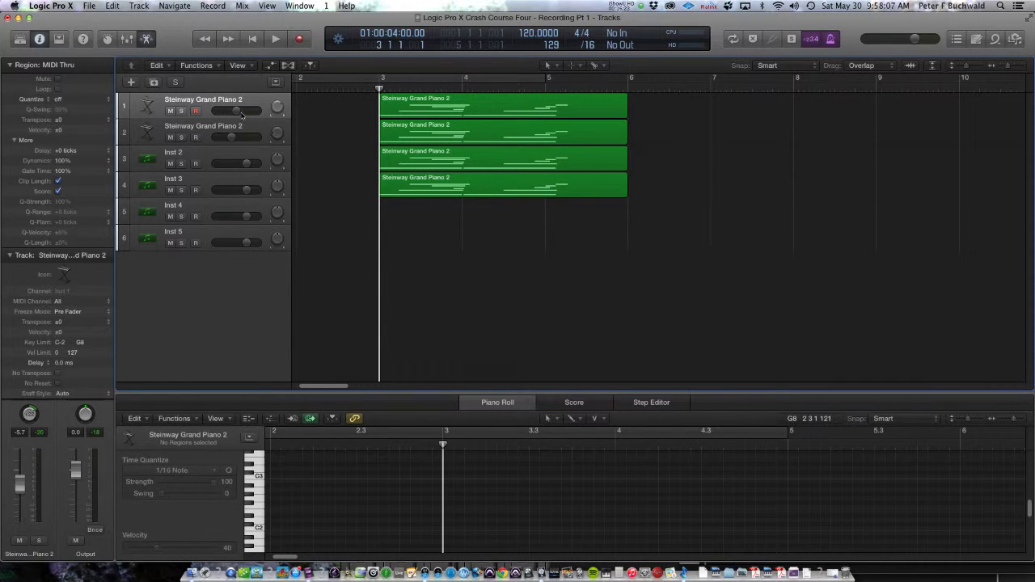
pyautogui.moveTo(241, 111); pyautogui.dragTo(234, 111)
pyautogui.moveTo(247, 216); pyautogui.dragTo(239, 213)
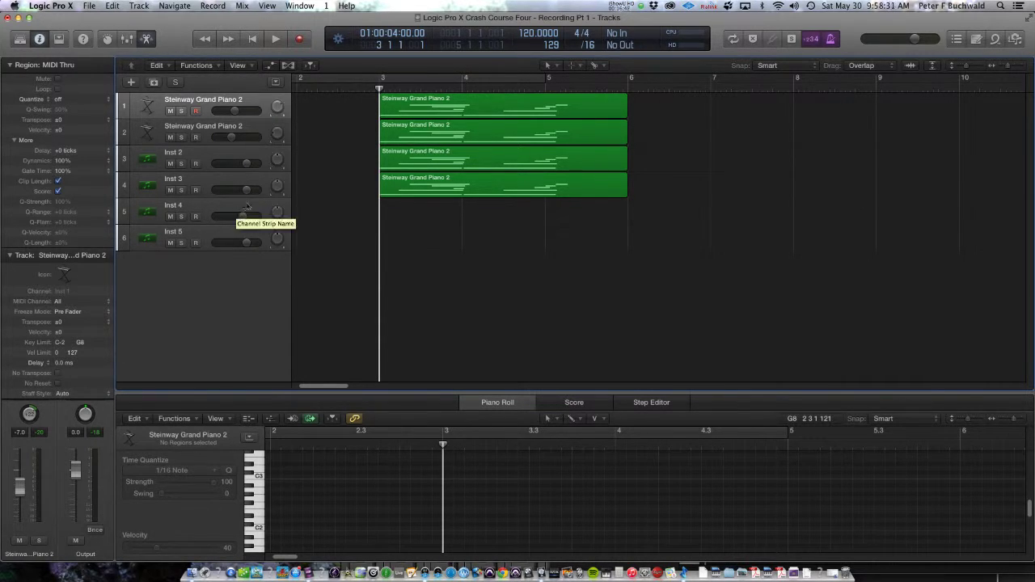
pyautogui.click(339, 91)
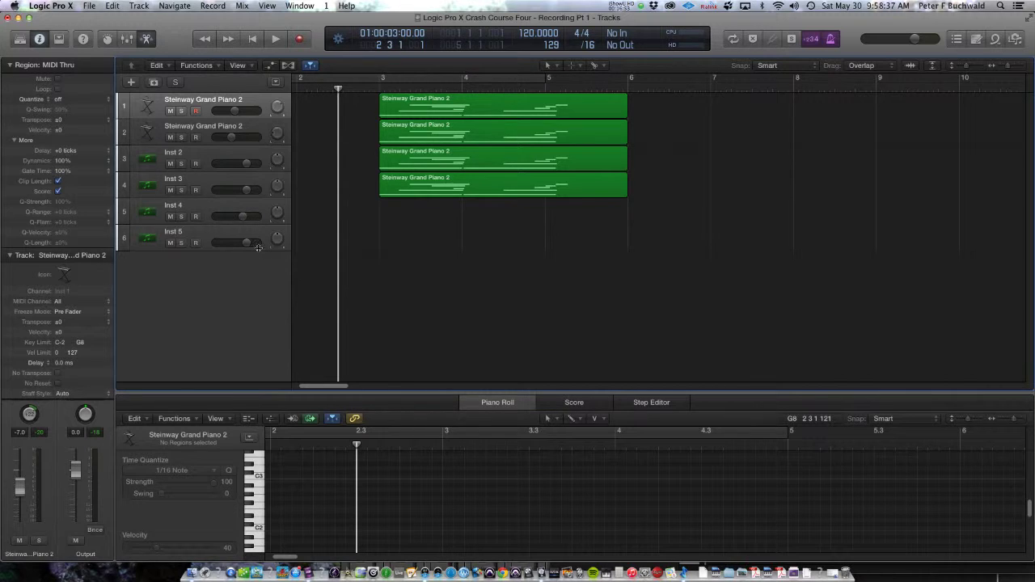
pyautogui.click(215, 215)
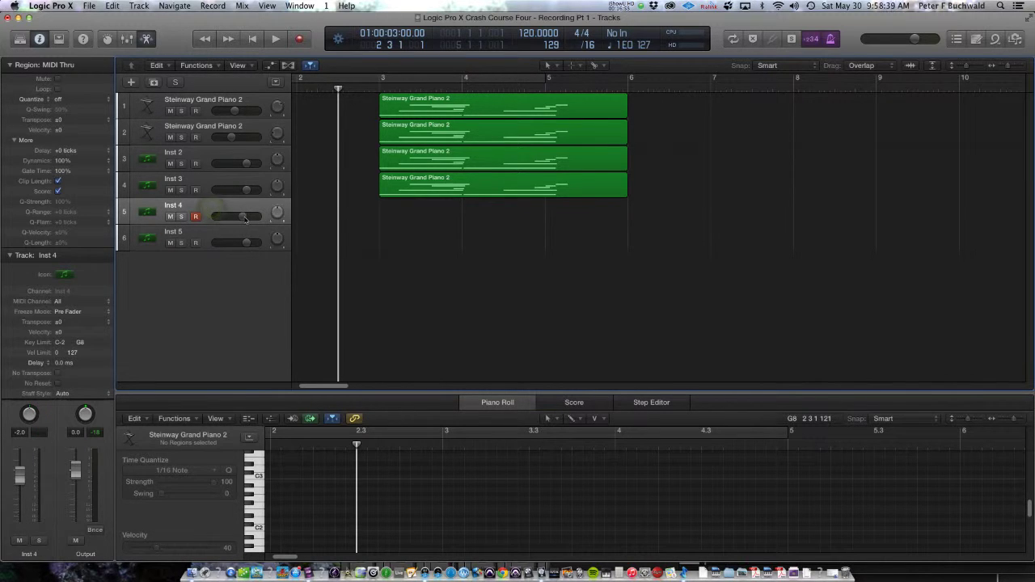
pyautogui.moveTo(242, 216); pyautogui.dragTo(227, 218)
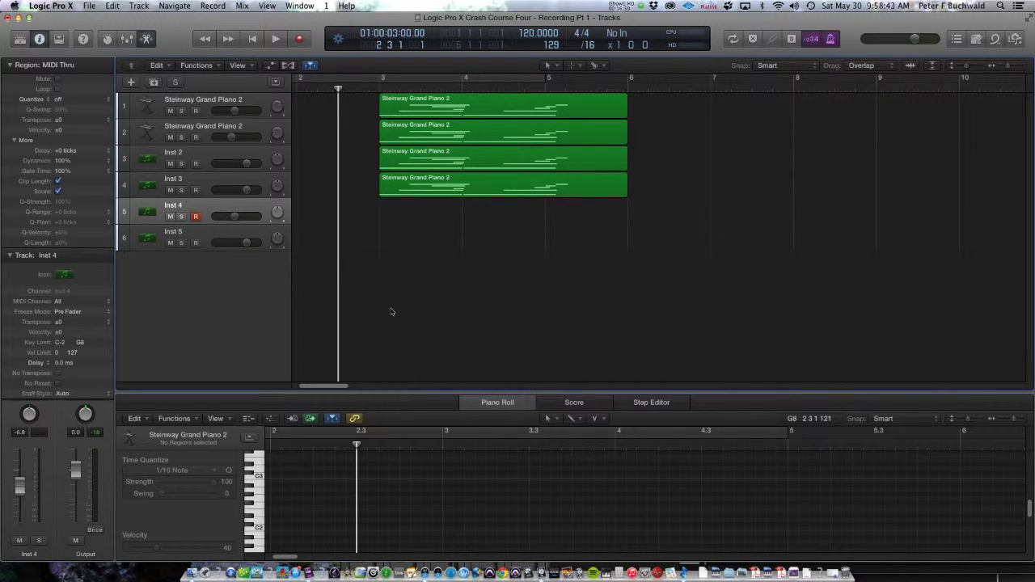
# Step: Lower Inst 3's volume to -10.2 dB and move the playhead to bar 7
pyautogui.click(191, 109)
pyautogui.click(223, 196)
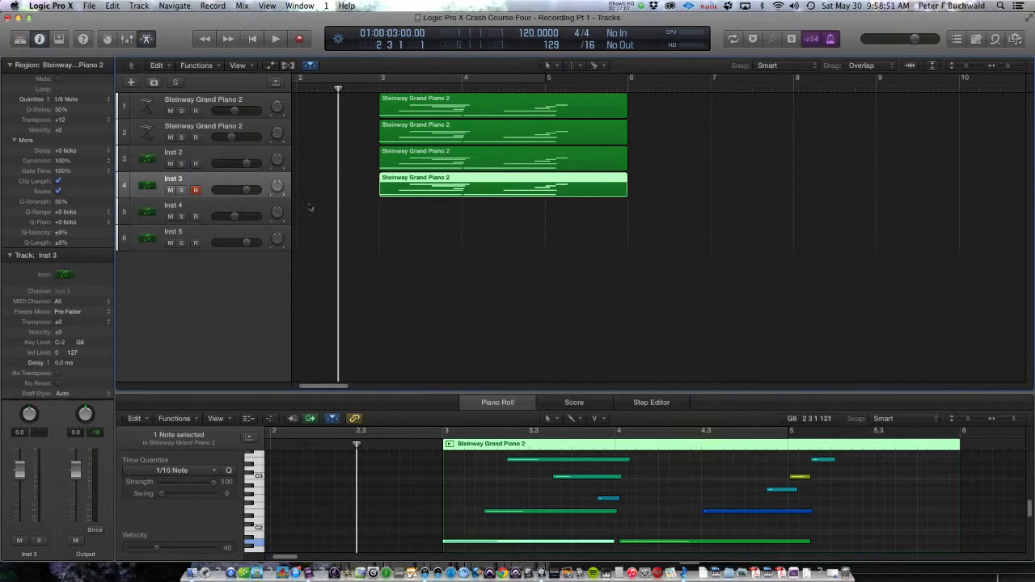
pyautogui.moveTo(246, 192); pyautogui.dragTo(232, 189)
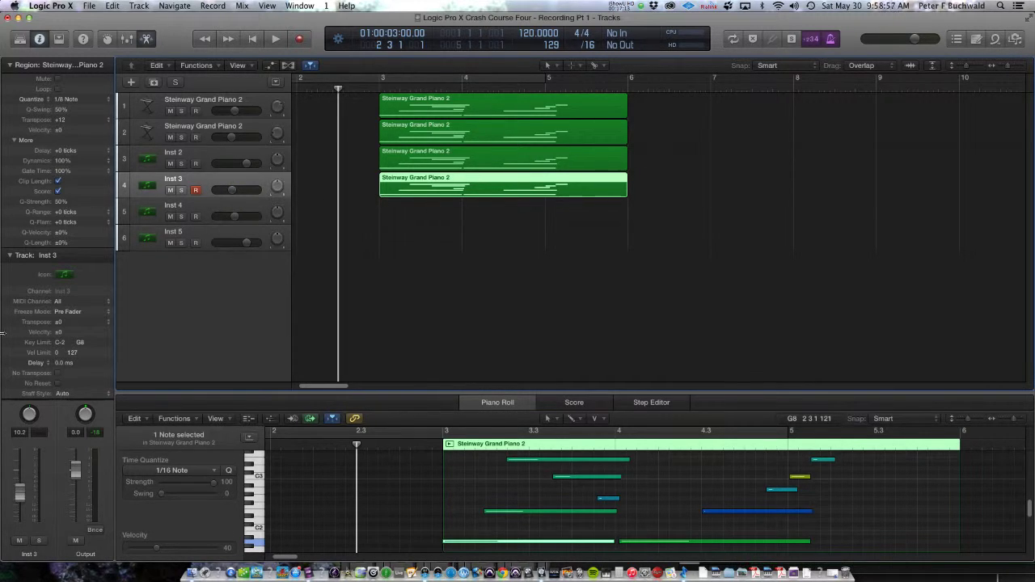
pyautogui.click(437, 313)
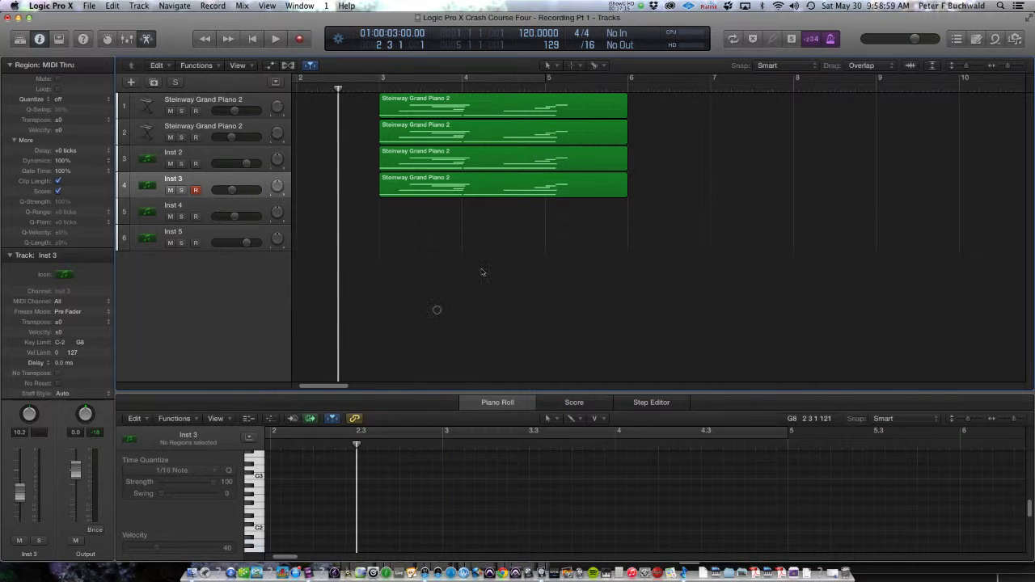
pyautogui.click(706, 90)
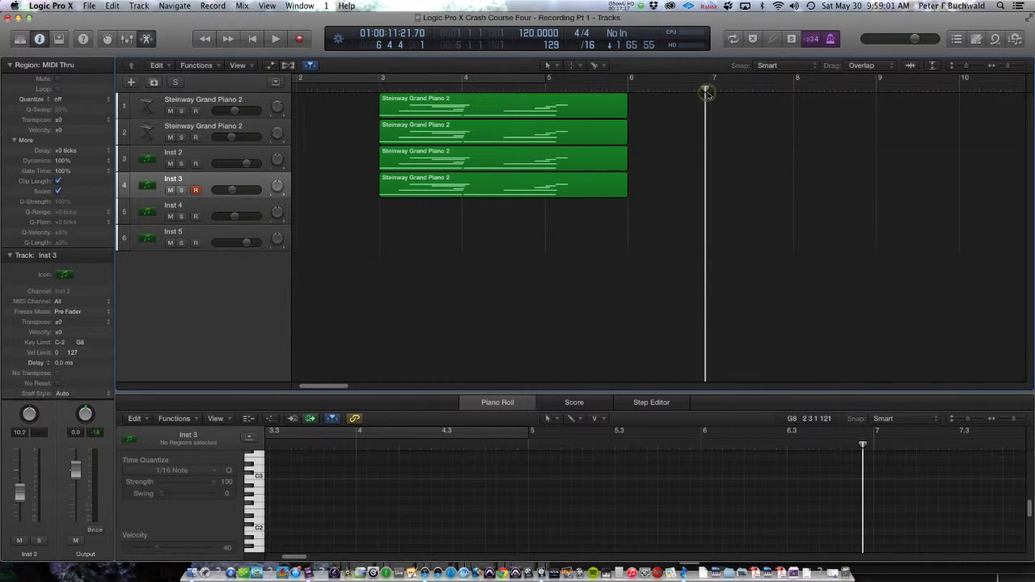
# Step: Load the Arpeggiator > Synth Chords > Chord Nirvana patch from the Library onto Inst 4
pyautogui.click(196, 209)
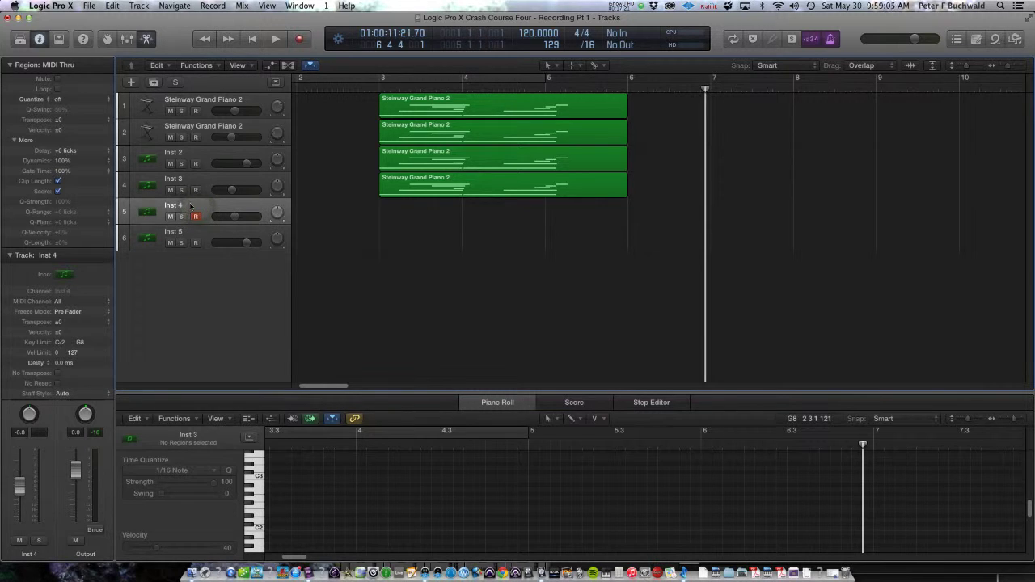
pyautogui.click(10, 255)
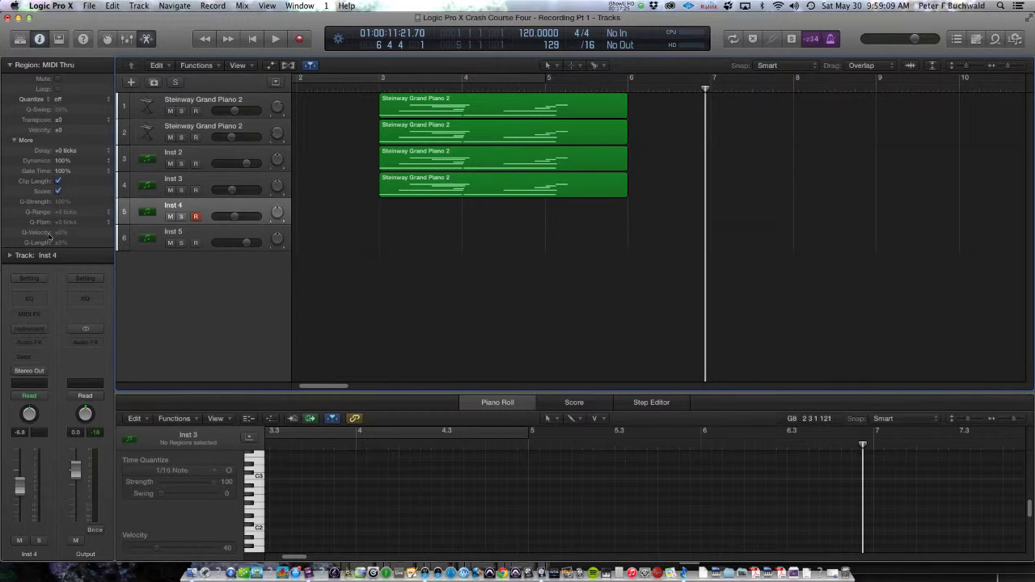
pyautogui.press('y')
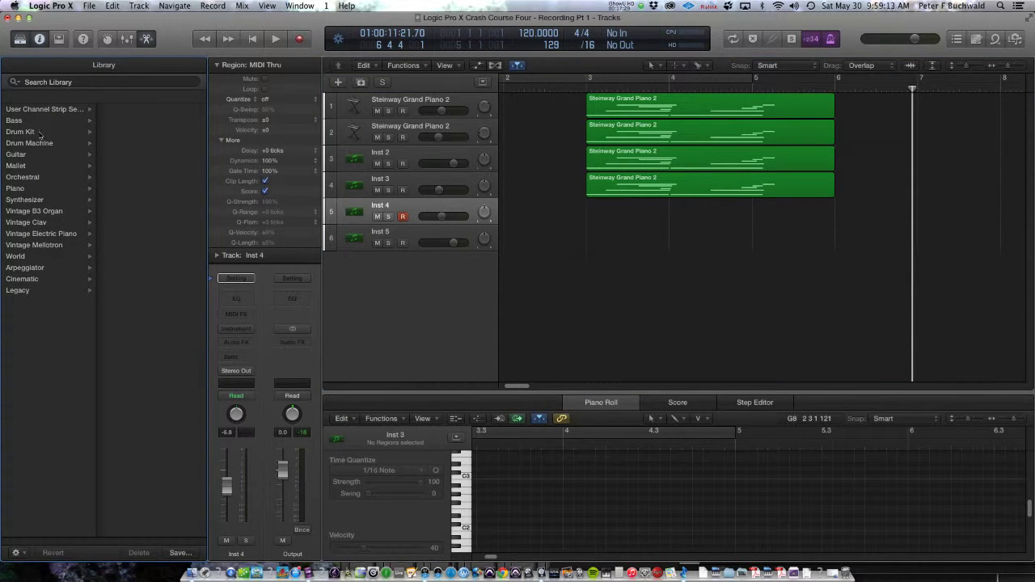
pyautogui.click(49, 268)
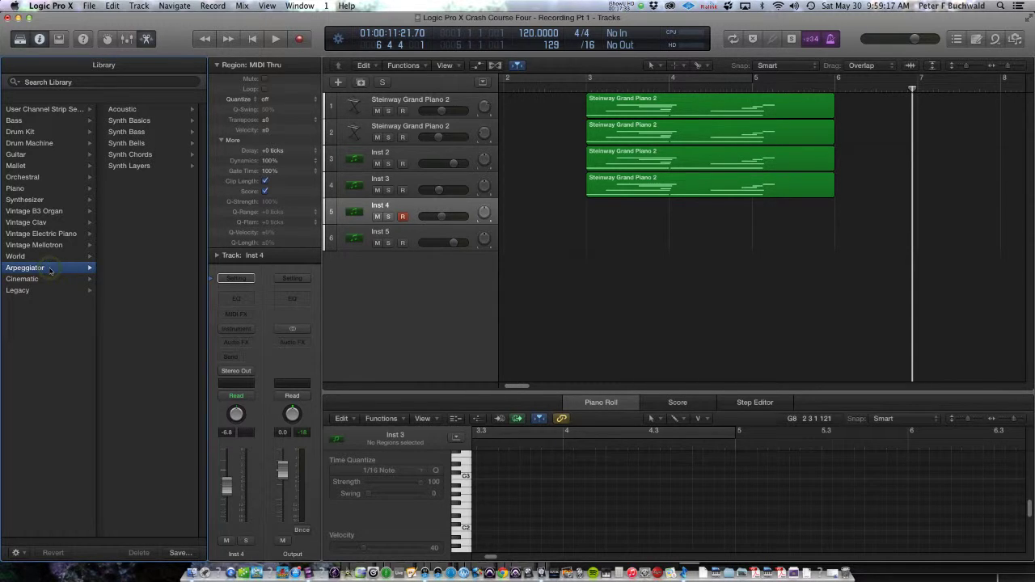
pyautogui.click(129, 155)
pyautogui.click(143, 132)
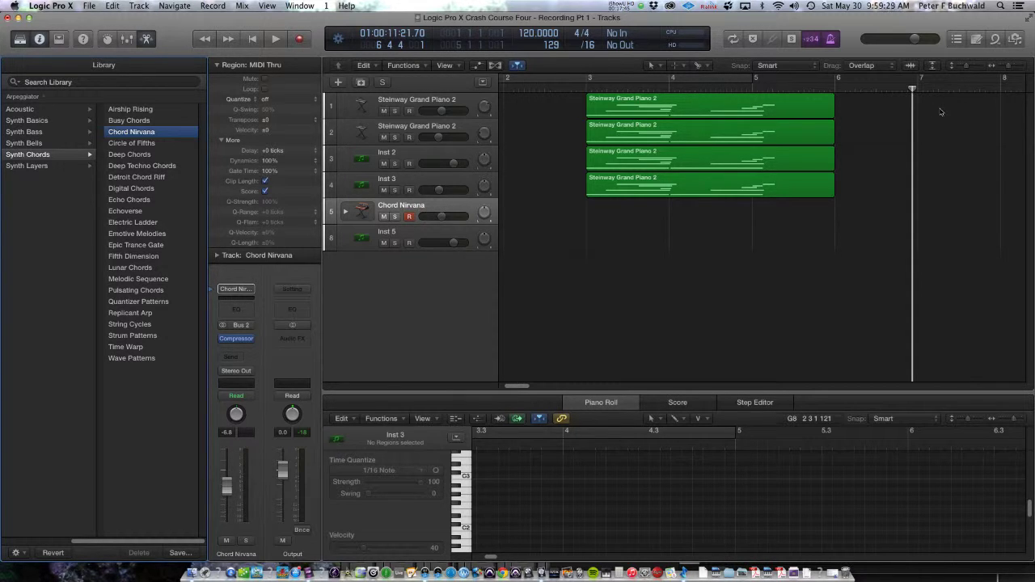
# Step: Record a Chord Nirvana arpeggiator region from bar 7 to about bar 12
pyautogui.press('space')
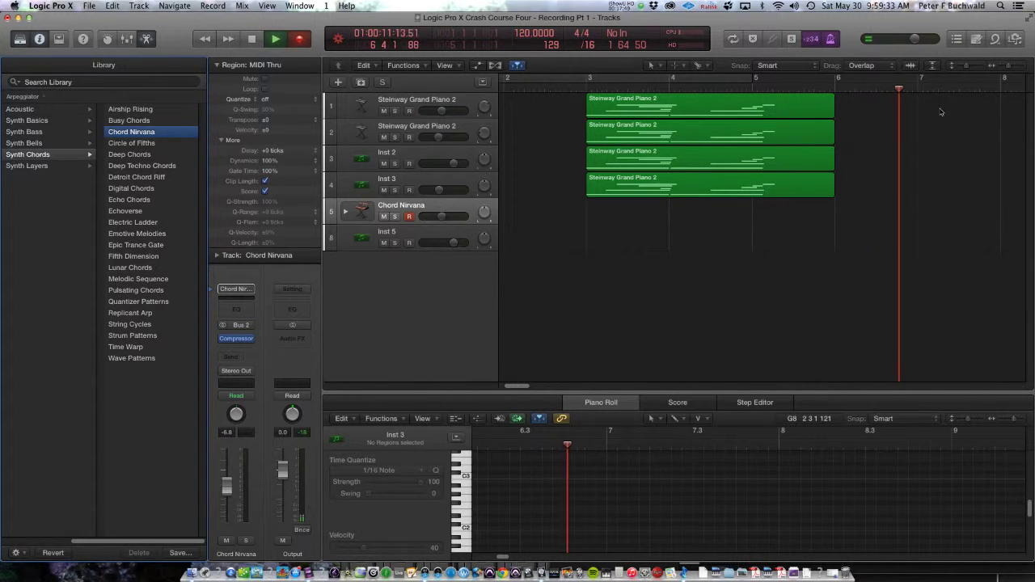
pyautogui.press('r')
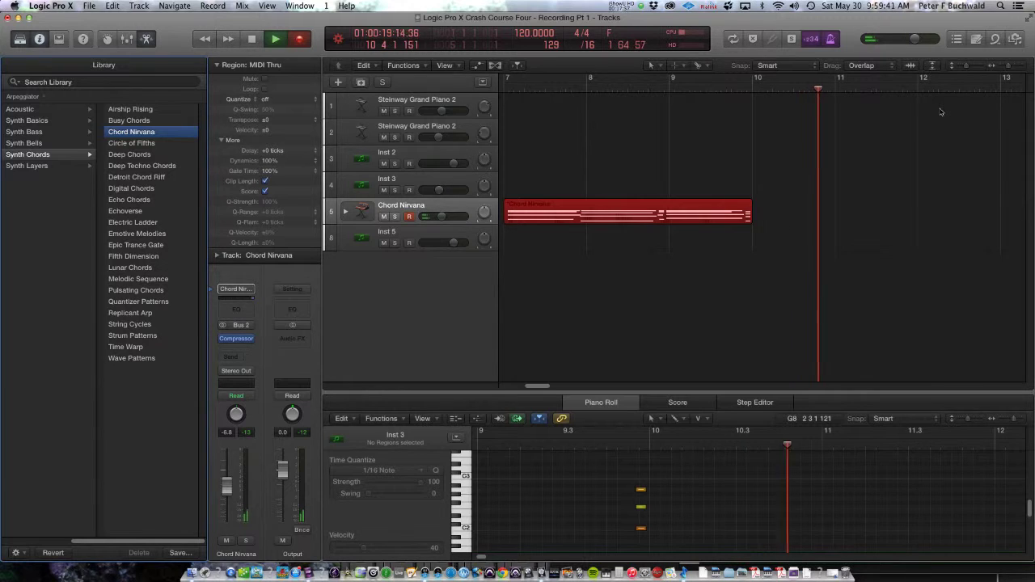
pyautogui.press('space')
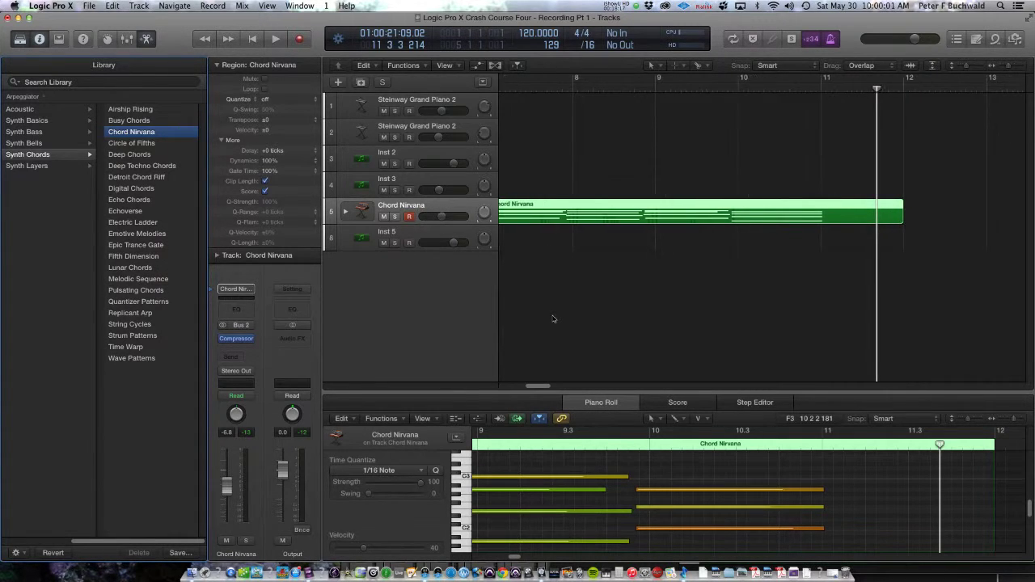
# Step: Set the Chord Nirvana region's Quantize to 1/1 Note, then play it back and stop
pyautogui.hscroll(-2, 553, 319)
pyautogui.hscroll(-8, 553, 317)
pyautogui.hscroll(-2, 553, 315)
pyautogui.hscroll(1, 553, 316)
pyautogui.hscroll(2, 706, 152)
pyautogui.hscroll(9, 706, 153)
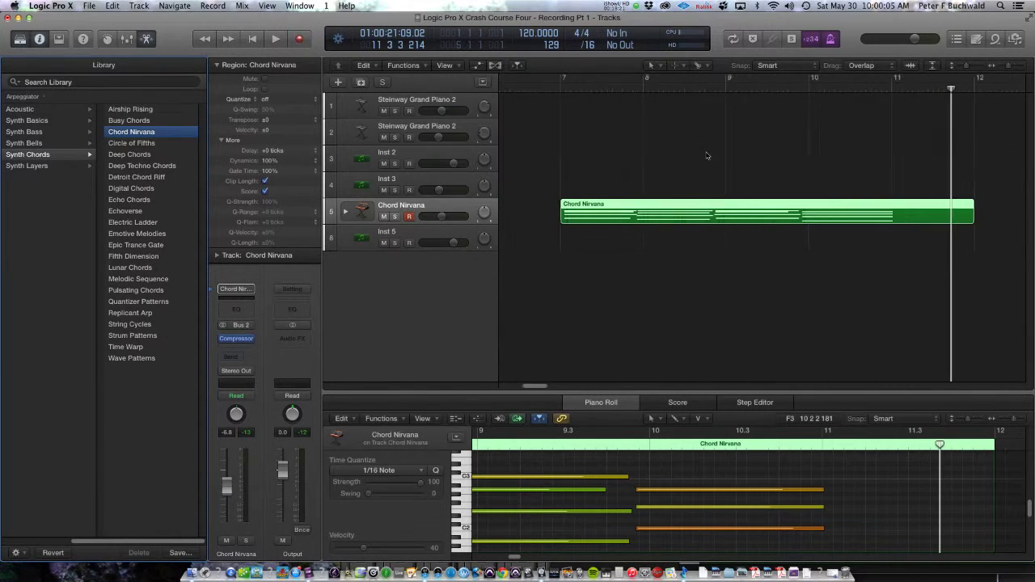
pyautogui.hscroll(1, 707, 155)
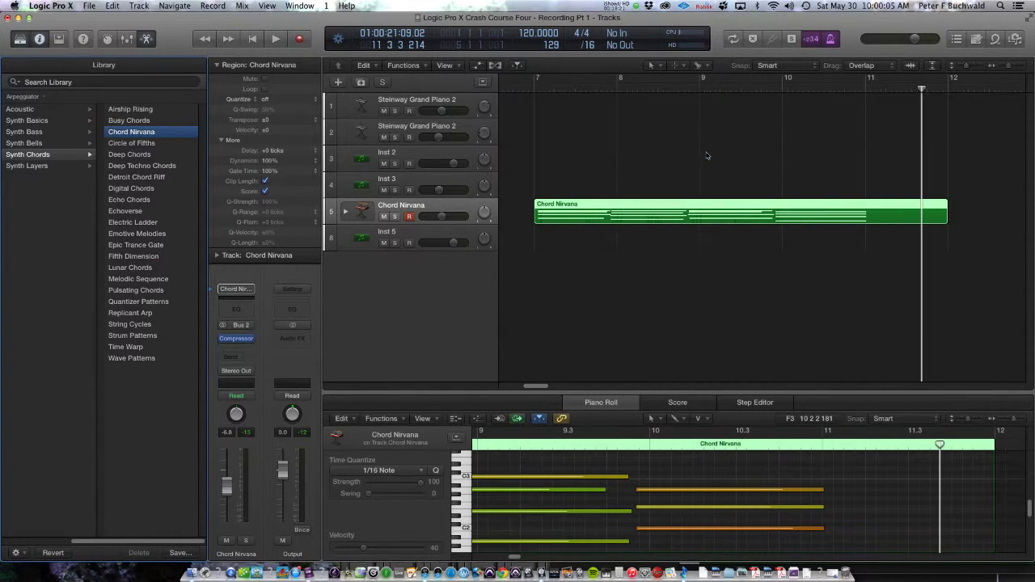
pyautogui.click(265, 99)
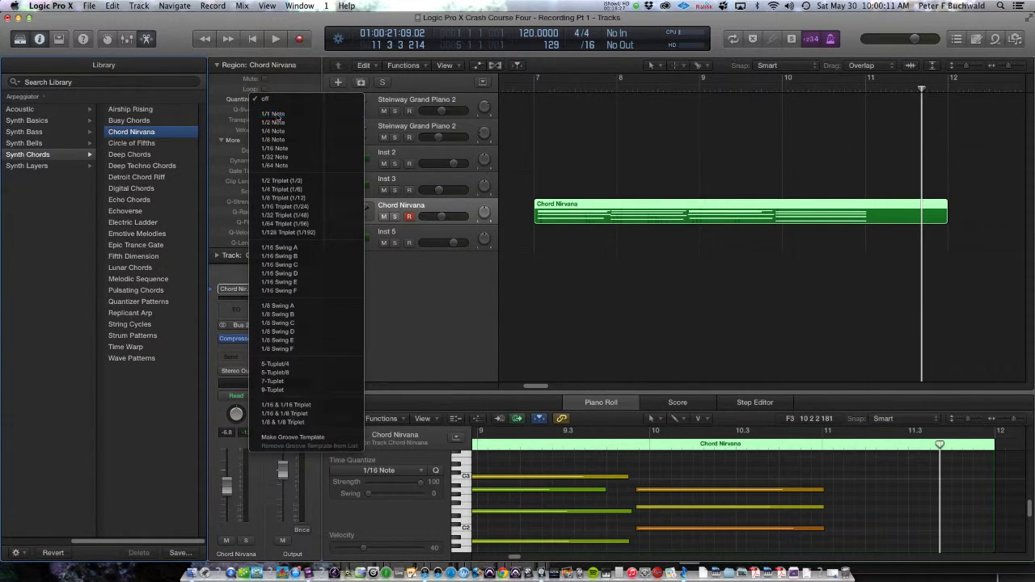
pyautogui.click(275, 114)
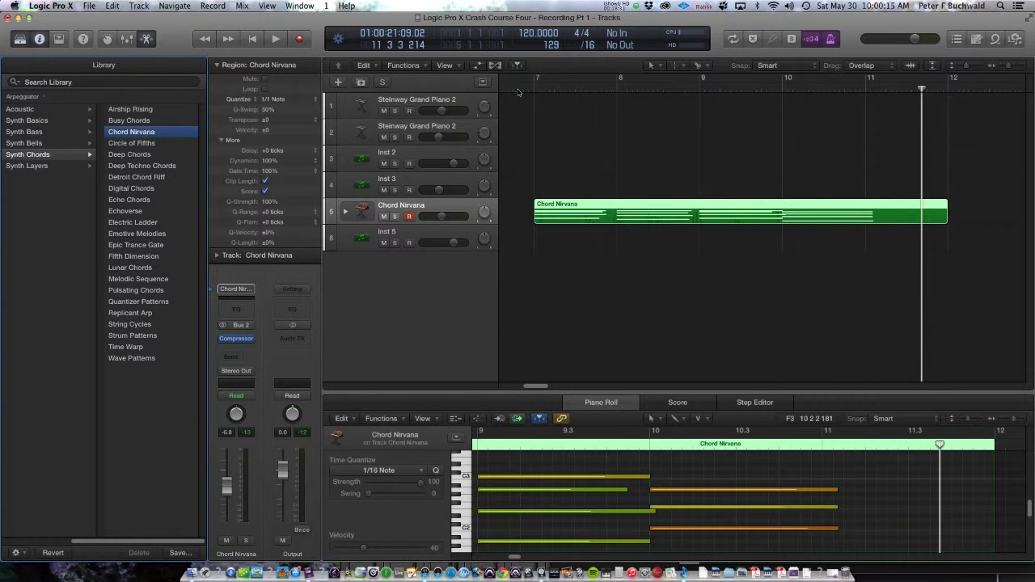
pyautogui.hotkey('shift', 'space')
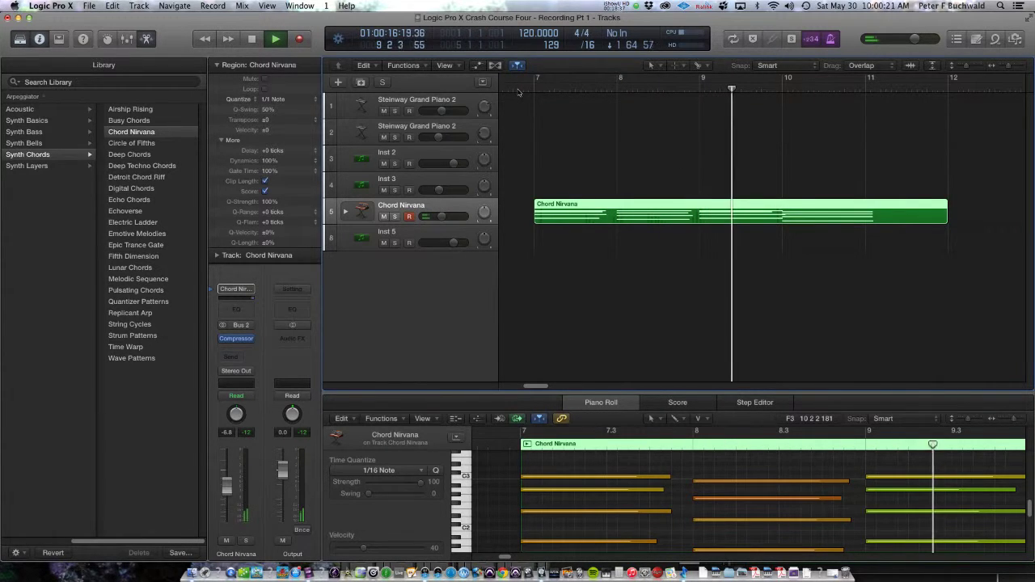
pyautogui.press('space')
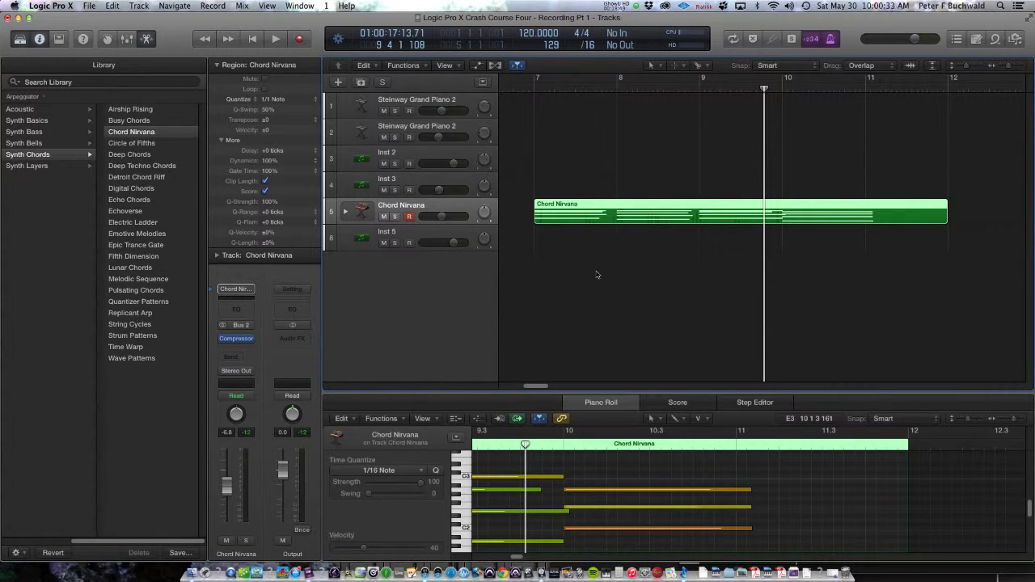
pyautogui.click(301, 5)
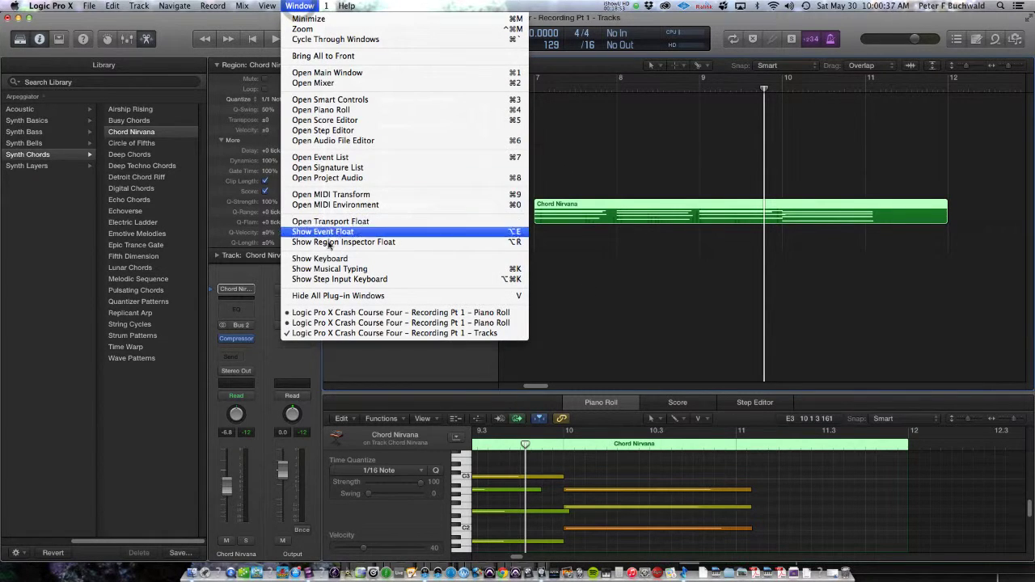
pyautogui.click(332, 268)
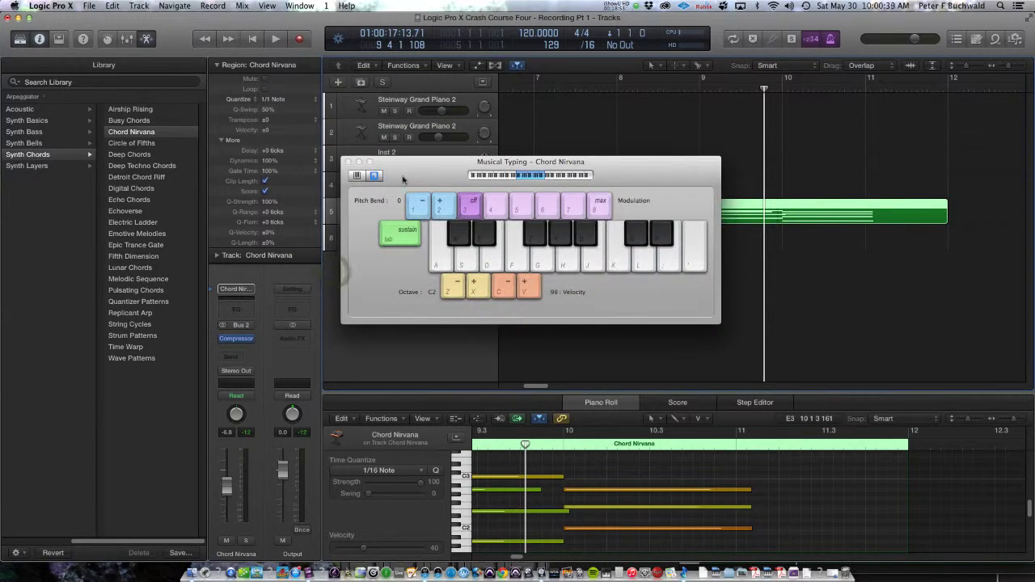
pyautogui.moveTo(405, 168); pyautogui.dragTo(448, 255)
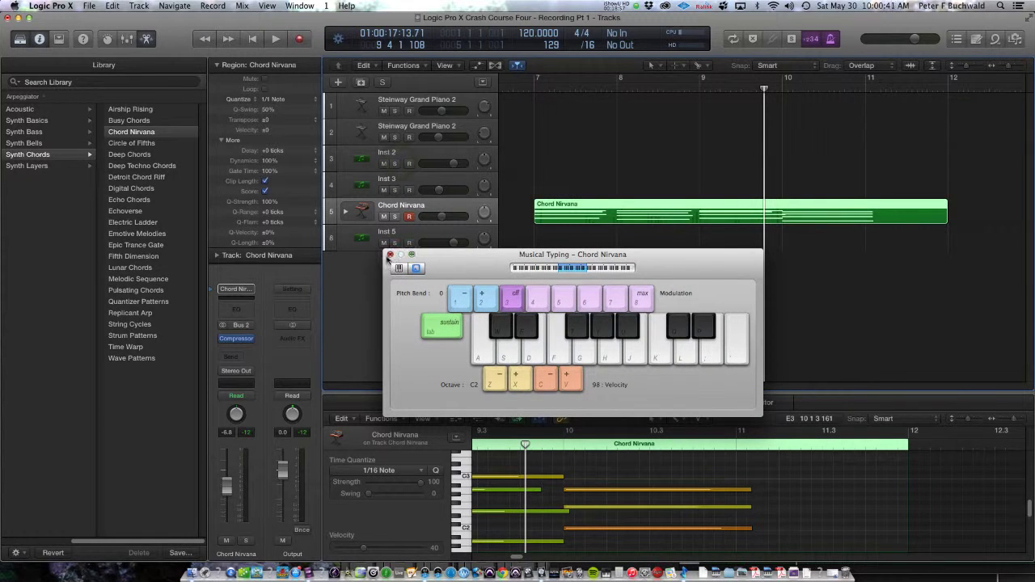